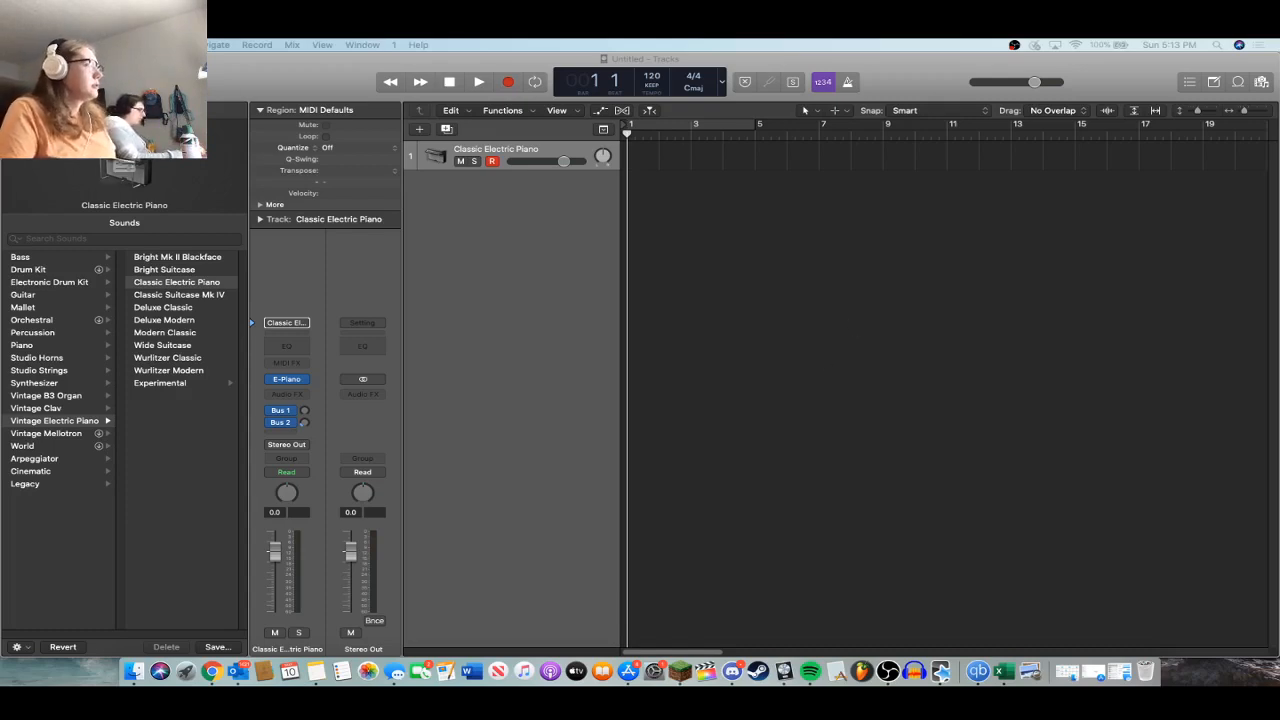
Hide the sound library, then reposition and close the Musical Typing window.
{"action": "mouse_move", "coordinate": [124, 162]}
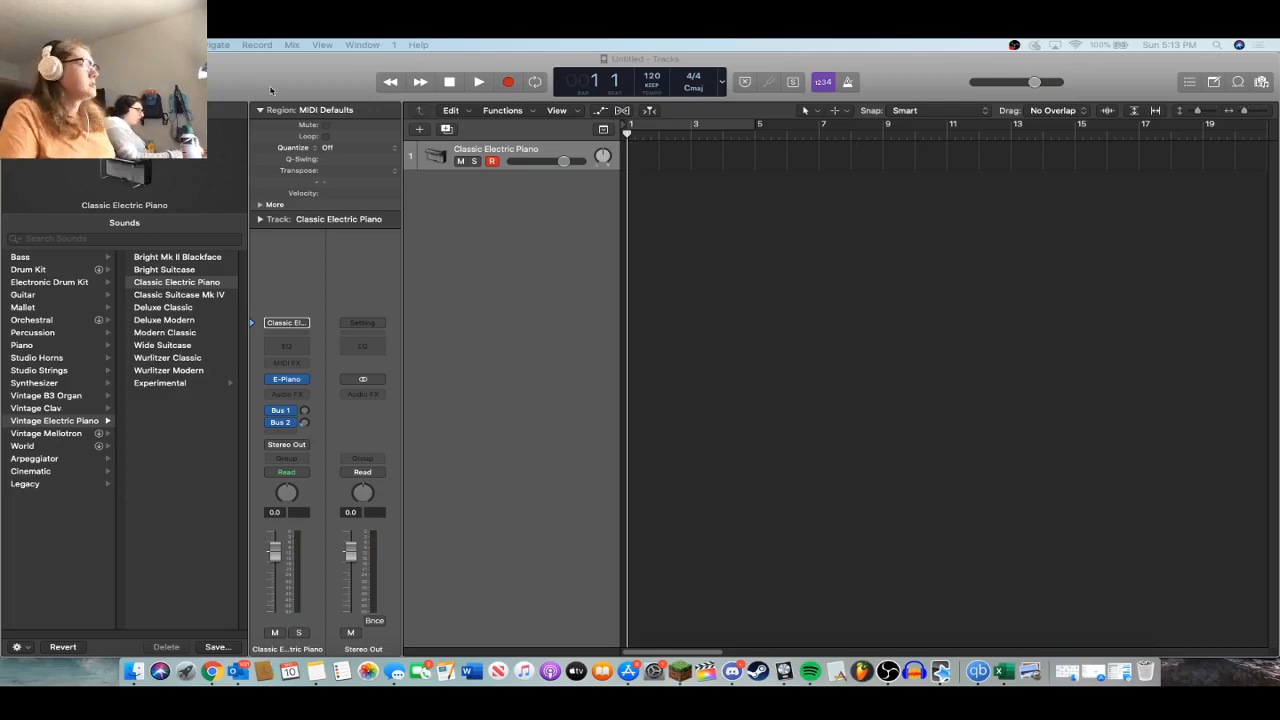
{"action": "key", "text": "y"}
{"action": "key", "text": "super+k"}
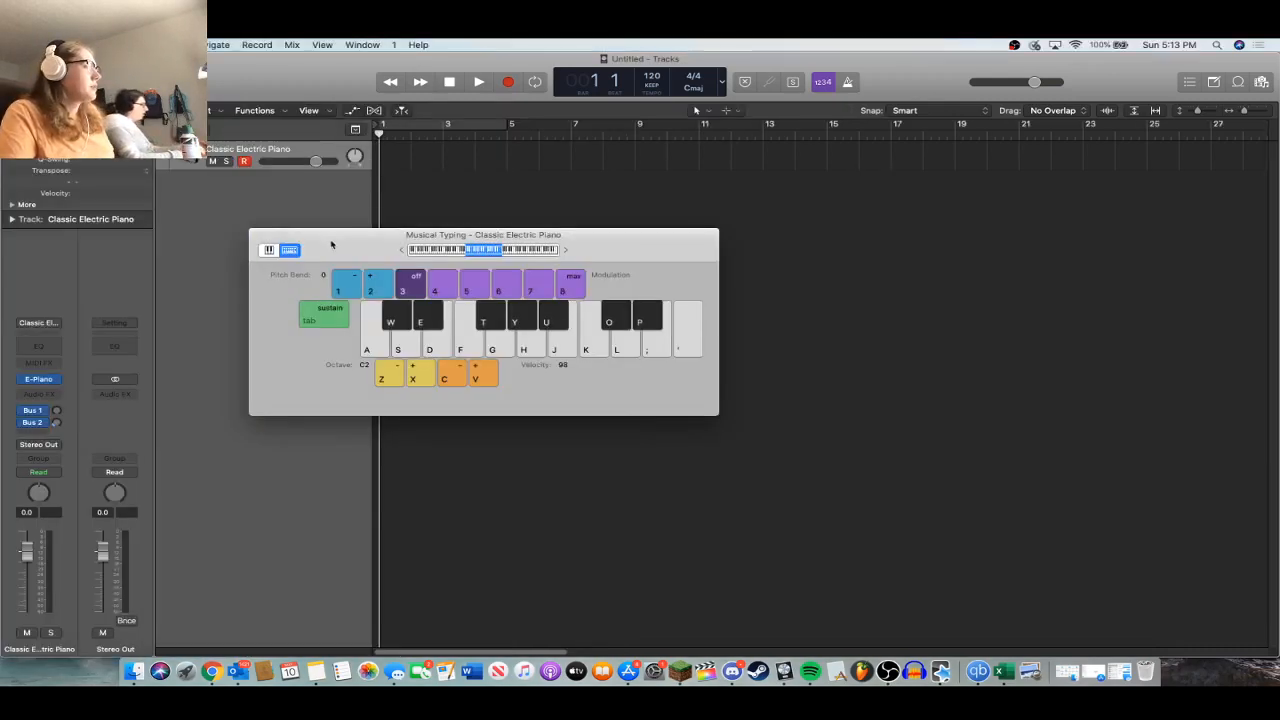
{"action": "left_click_drag", "start_coordinate": [355, 243], "coordinate": [449, 344]}
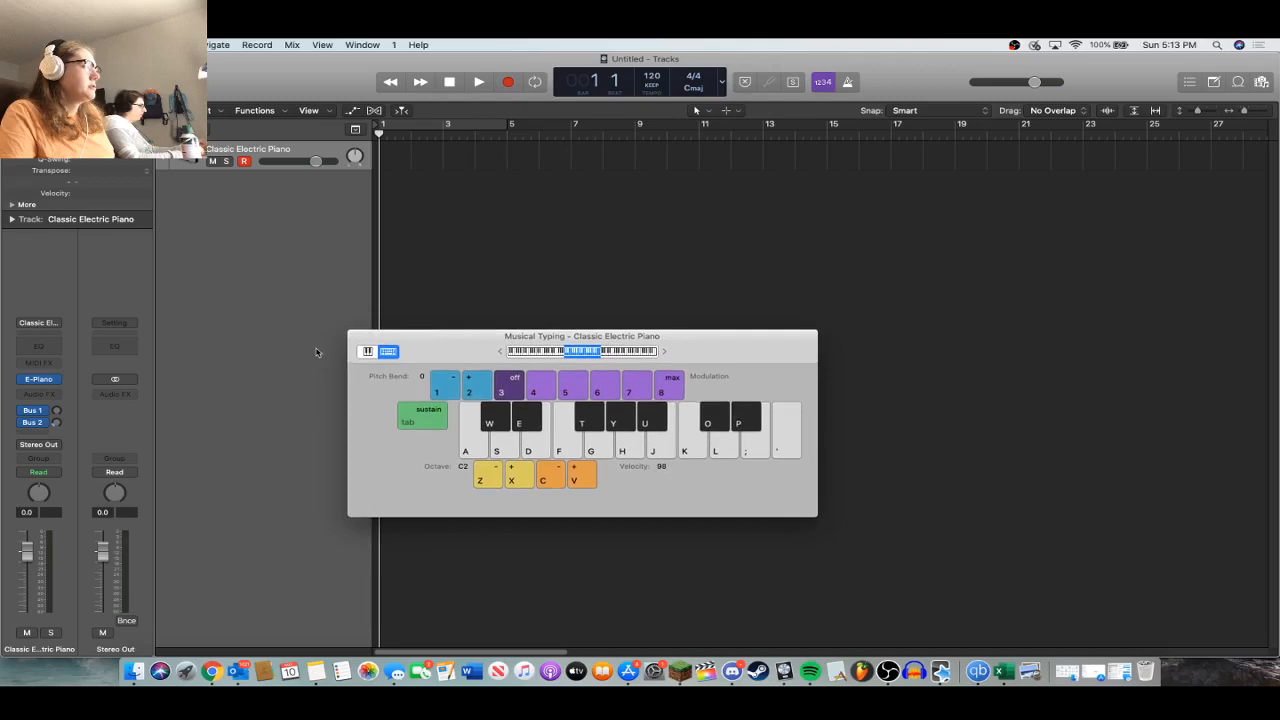
{"action": "left_click", "coordinate": [356, 337]}
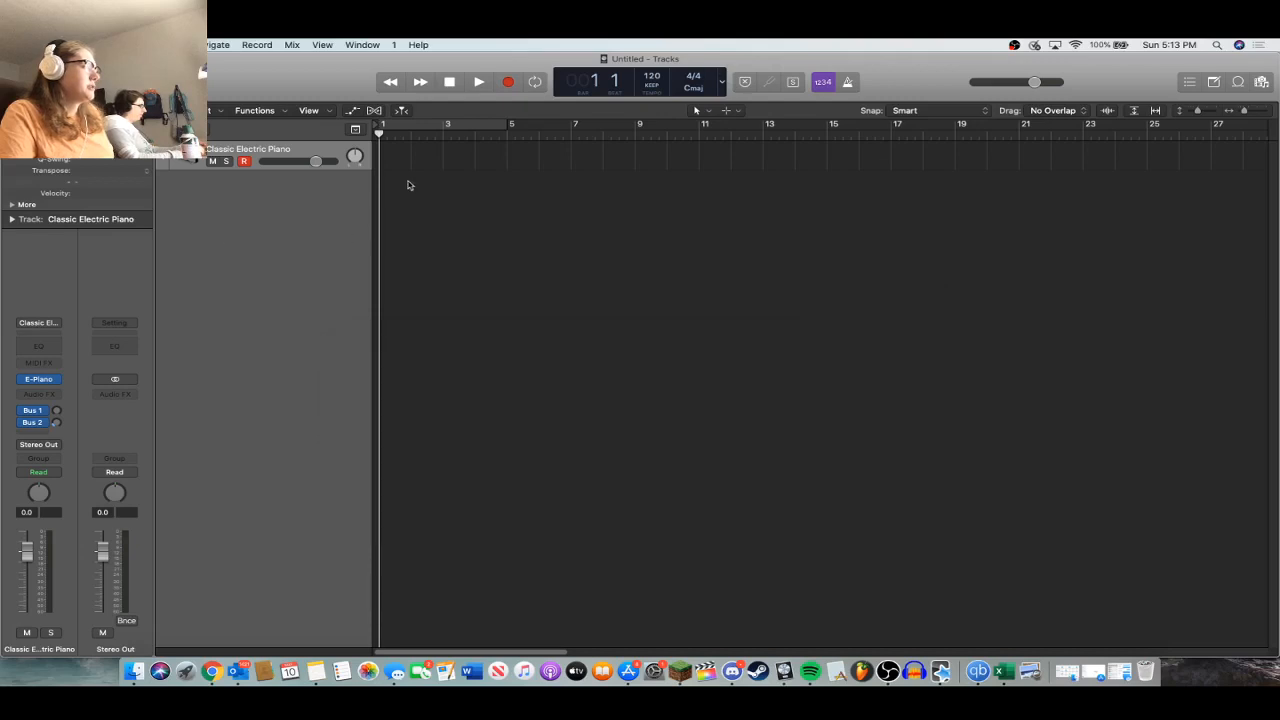
Try loading the ES2 synthesizer as the Classic Electric Piano track's instrument, reselecting it once.
{"action": "left_click", "coordinate": [42, 380]}
{"action": "mouse_move", "coordinate": [134, 352]}
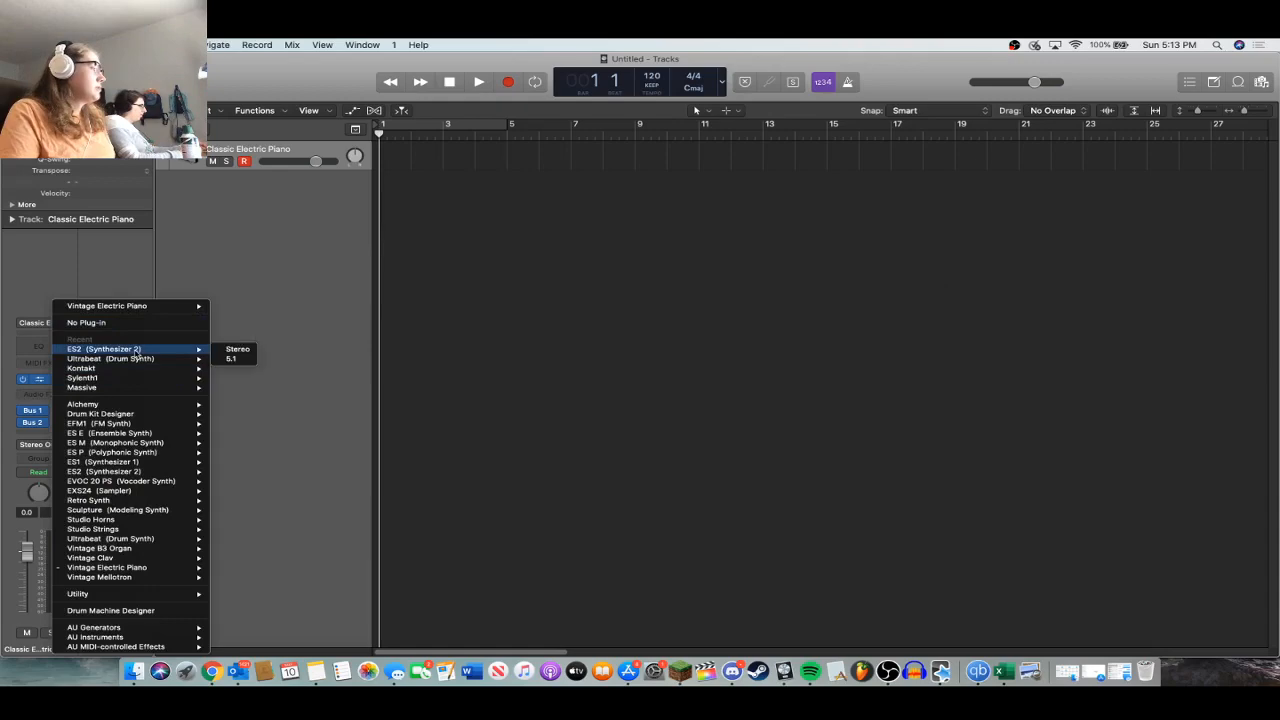
{"action": "left_click", "coordinate": [245, 349]}
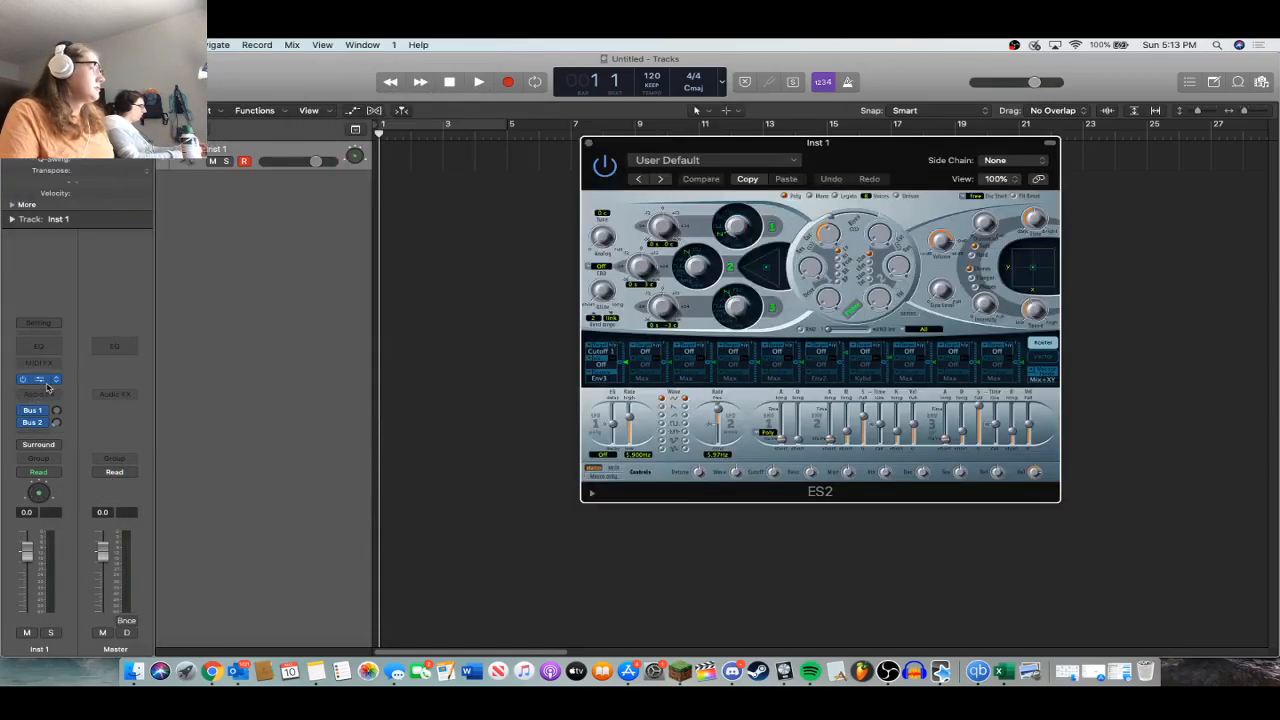
{"action": "left_click", "coordinate": [52, 381]}
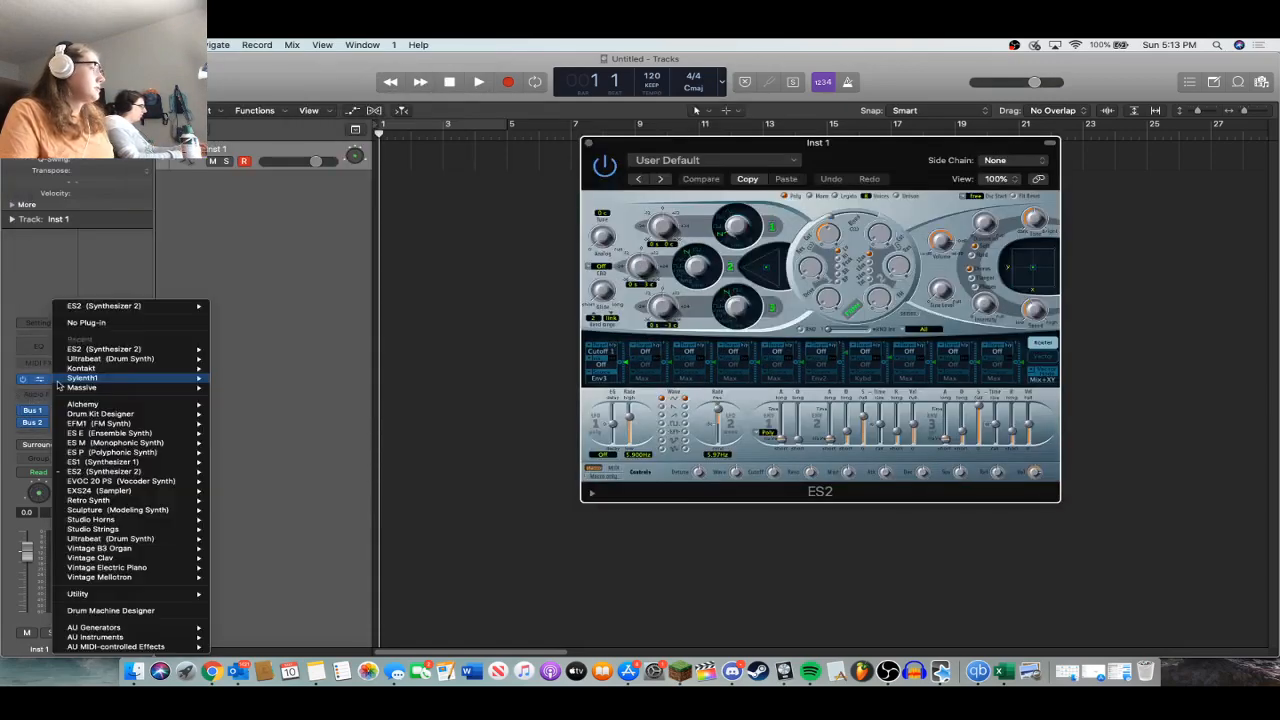
{"action": "mouse_move", "coordinate": [157, 353]}
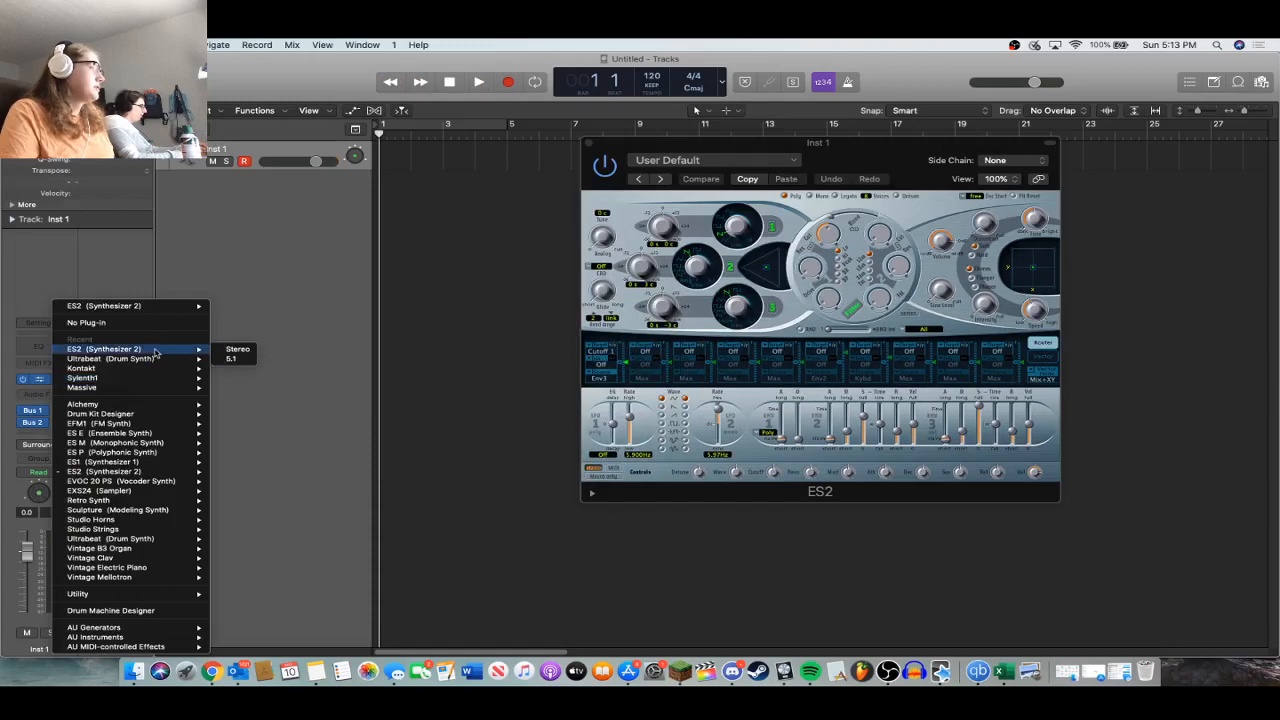
{"action": "left_click", "coordinate": [245, 352]}
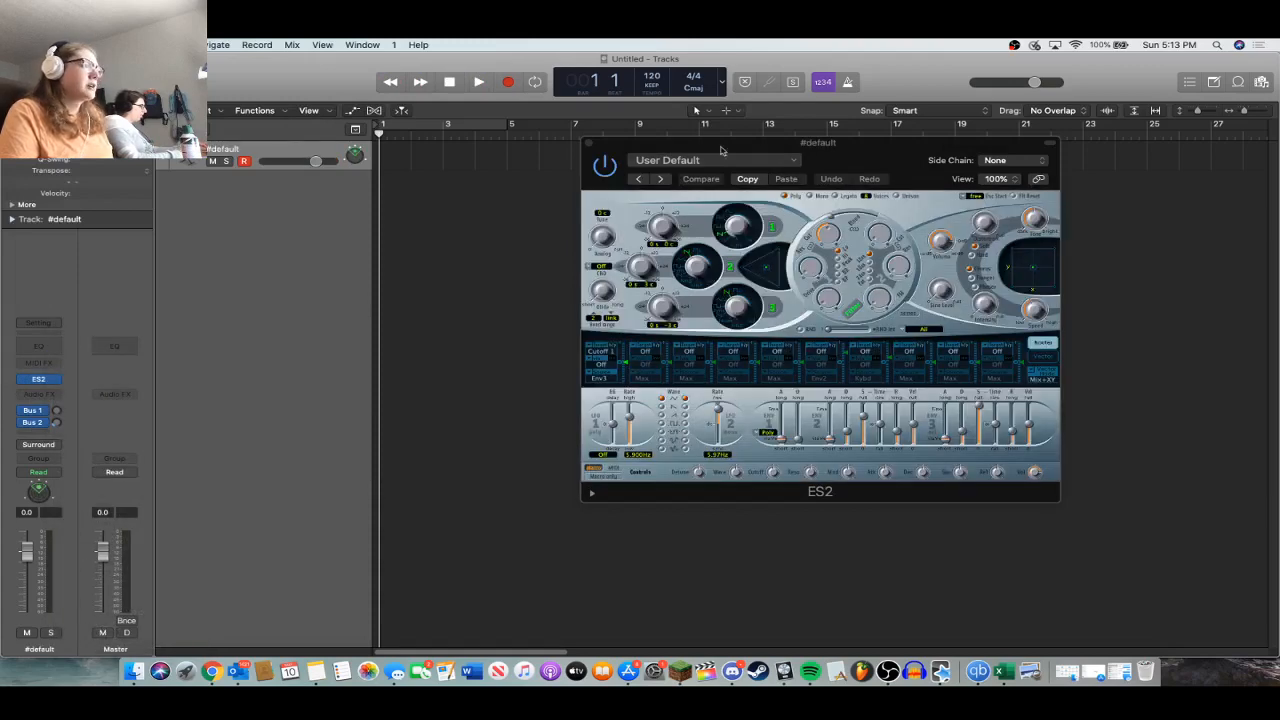
{"action": "left_click_drag", "start_coordinate": [746, 147], "coordinate": [680, 227]}
{"action": "left_click", "coordinate": [335, 202]}
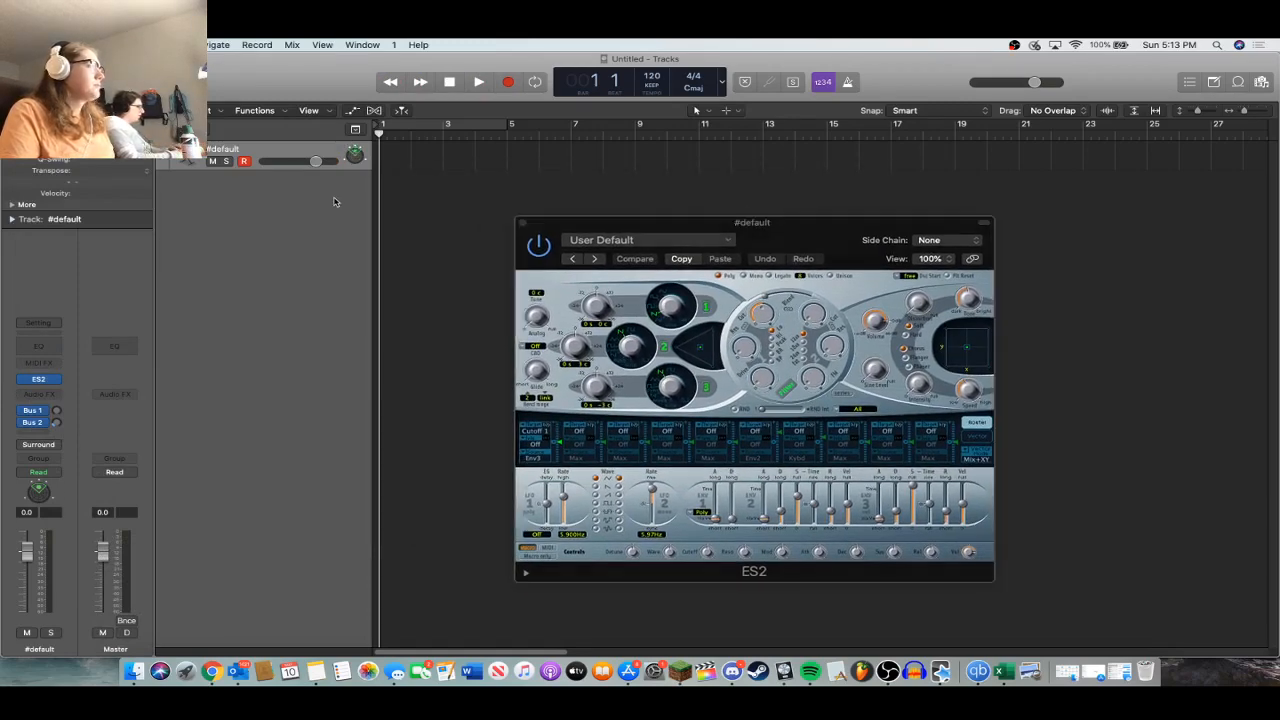
Delete the existing ES2 track and create one new software instrument track in its place.
{"action": "right_click", "coordinate": [327, 149]}
{"action": "double_click", "coordinate": [298, 148]}
{"action": "key", "text": "Escape"}
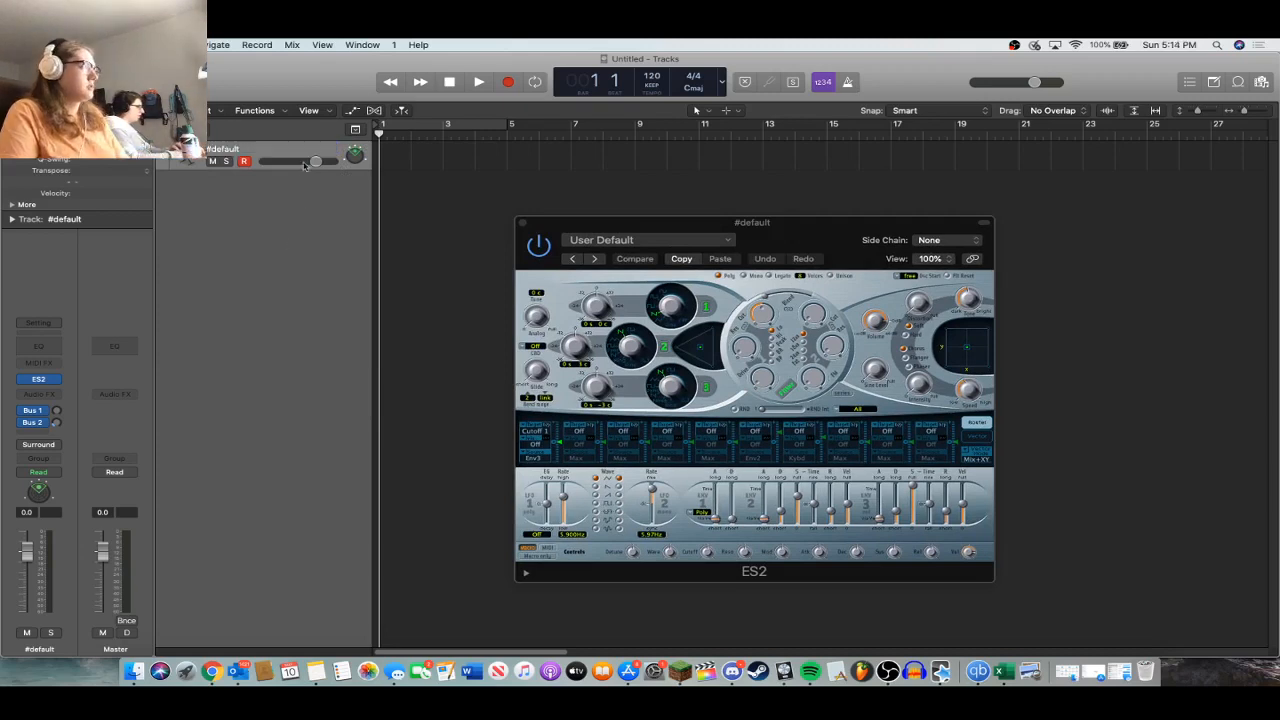
{"action": "key", "text": "Delete"}
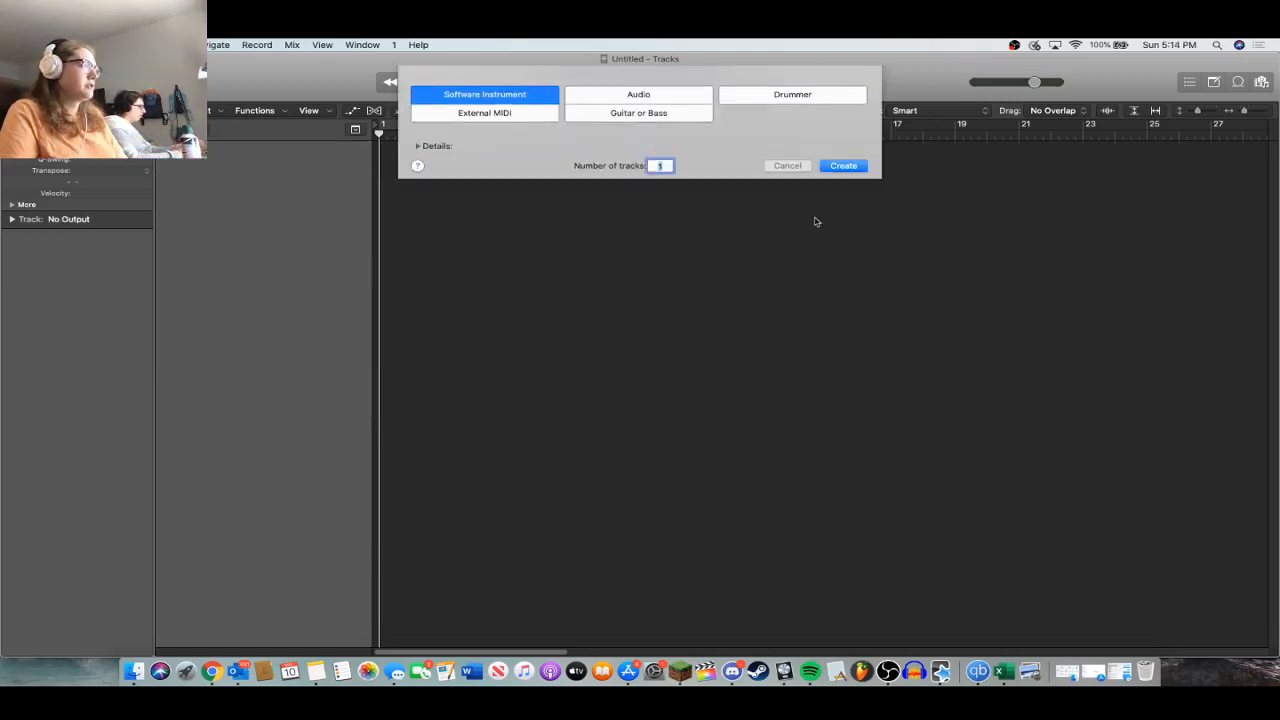
{"action": "left_click", "coordinate": [841, 168]}
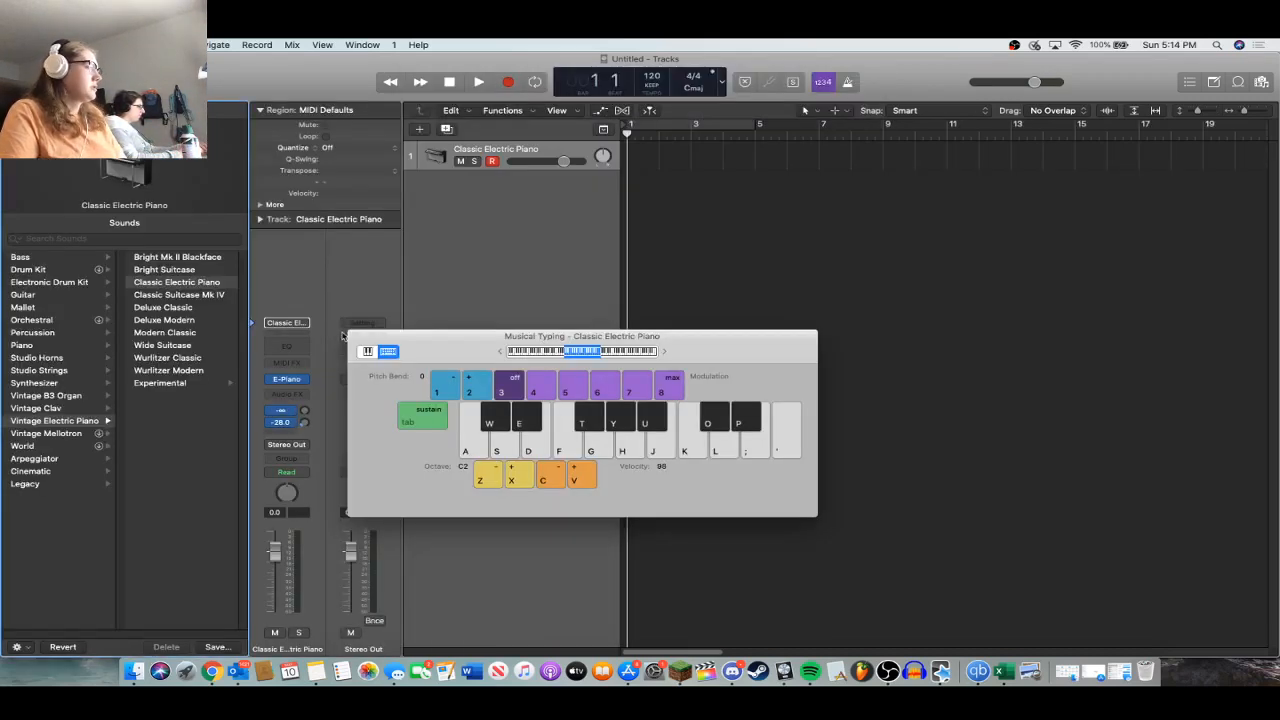
Clear away the Musical Typing window and the library, and load ES2 in Stereo as the new track's instrument.
{"action": "left_click", "coordinate": [356, 338]}
{"action": "key", "text": "y"}
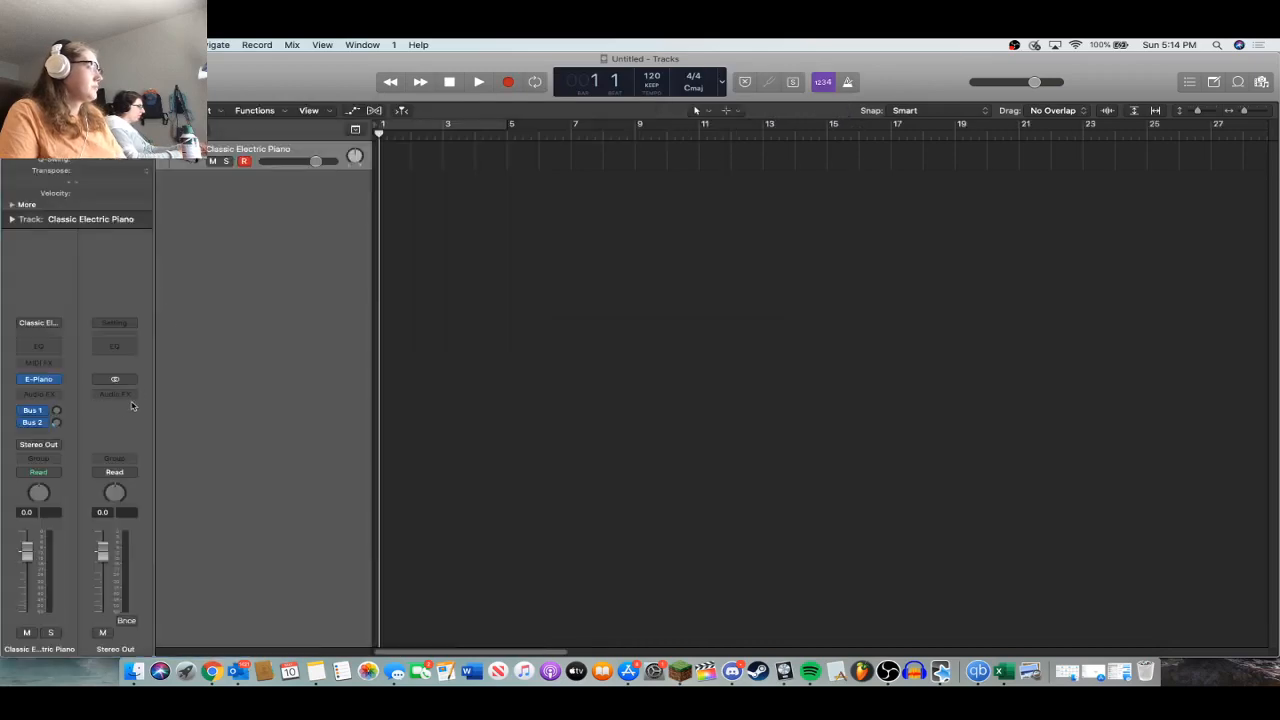
{"action": "left_click", "coordinate": [60, 381]}
{"action": "mouse_move", "coordinate": [132, 352]}
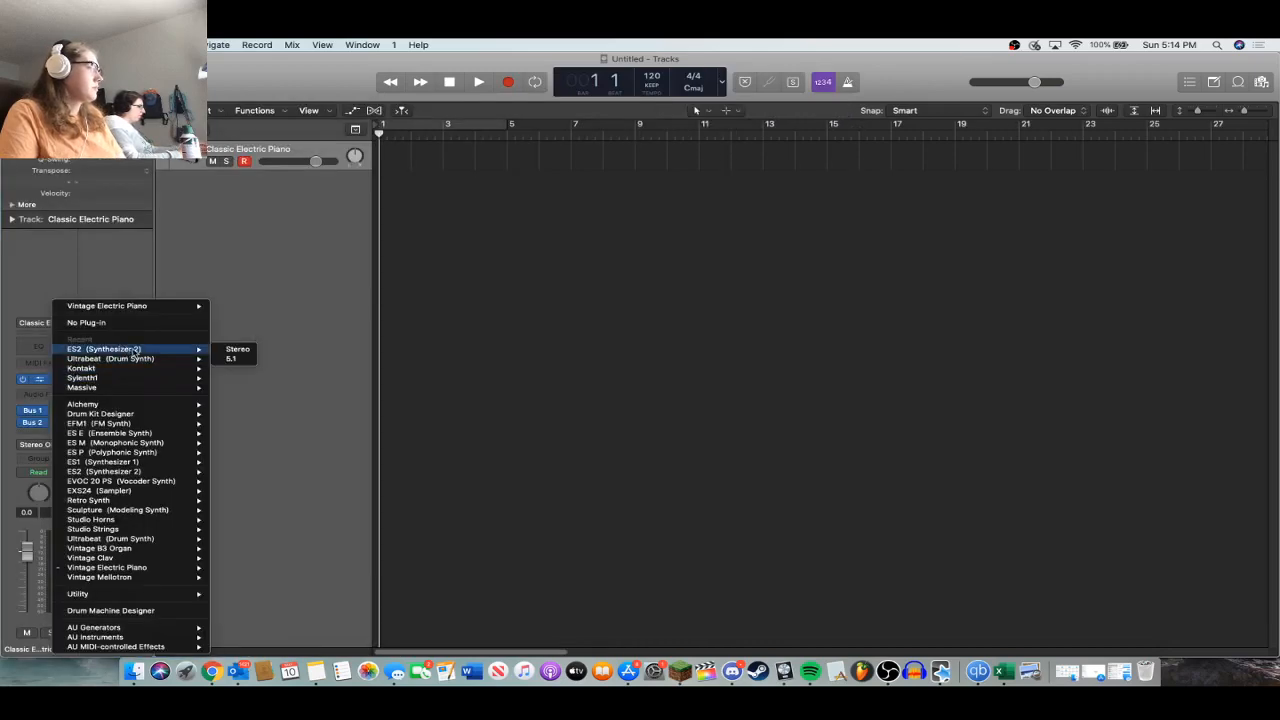
{"action": "left_click", "coordinate": [212, 350]}
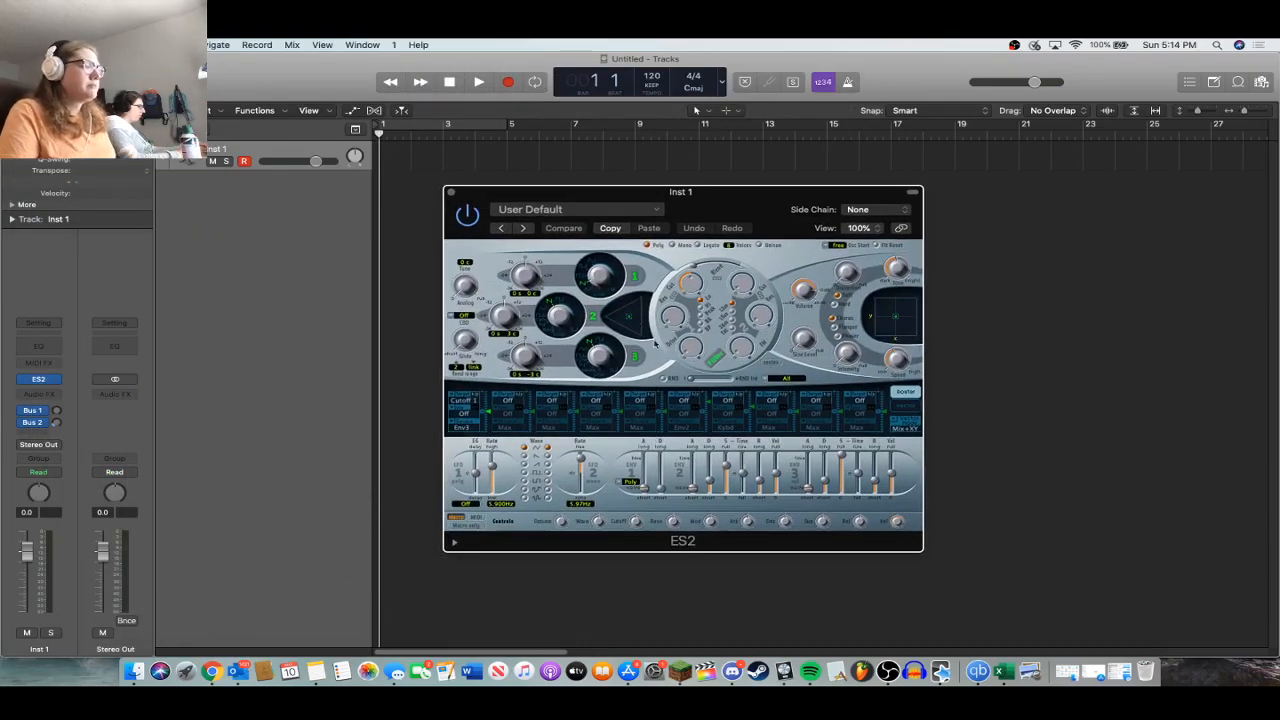
{"action": "left_click_drag", "start_coordinate": [713, 200], "coordinate": [762, 208]}
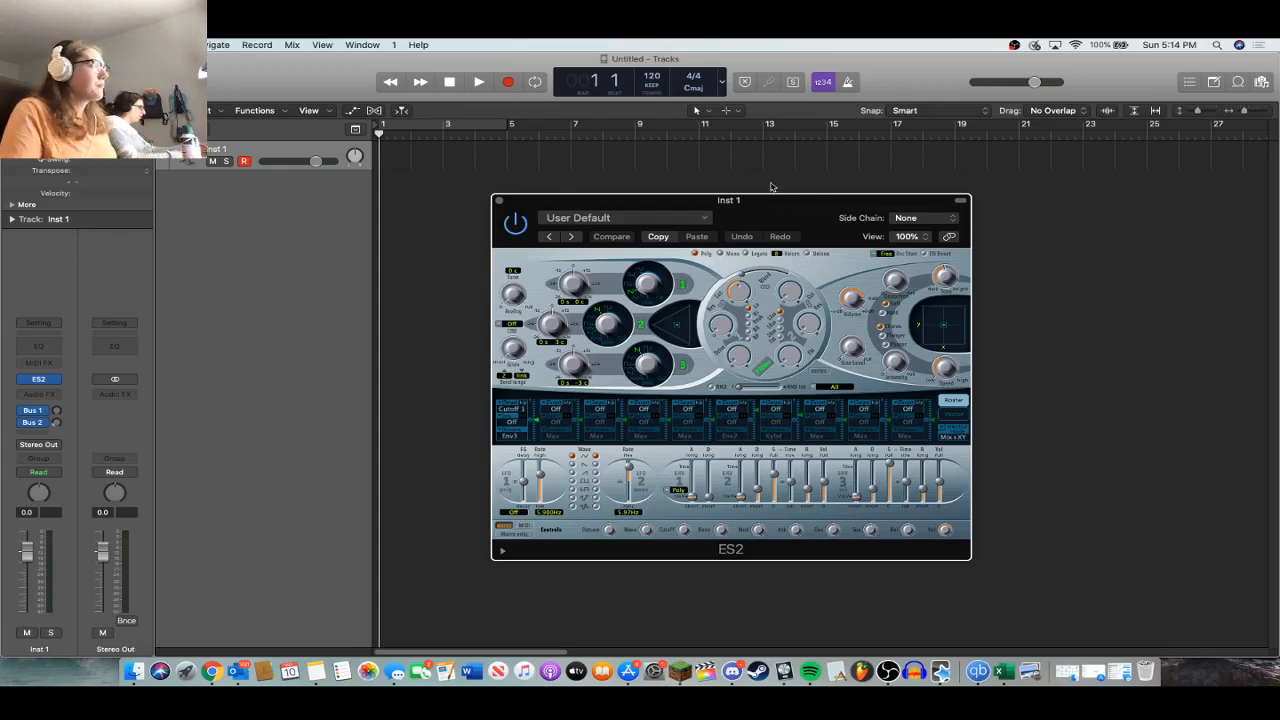
{"action": "left_click_drag", "start_coordinate": [671, 206], "coordinate": [676, 235]}
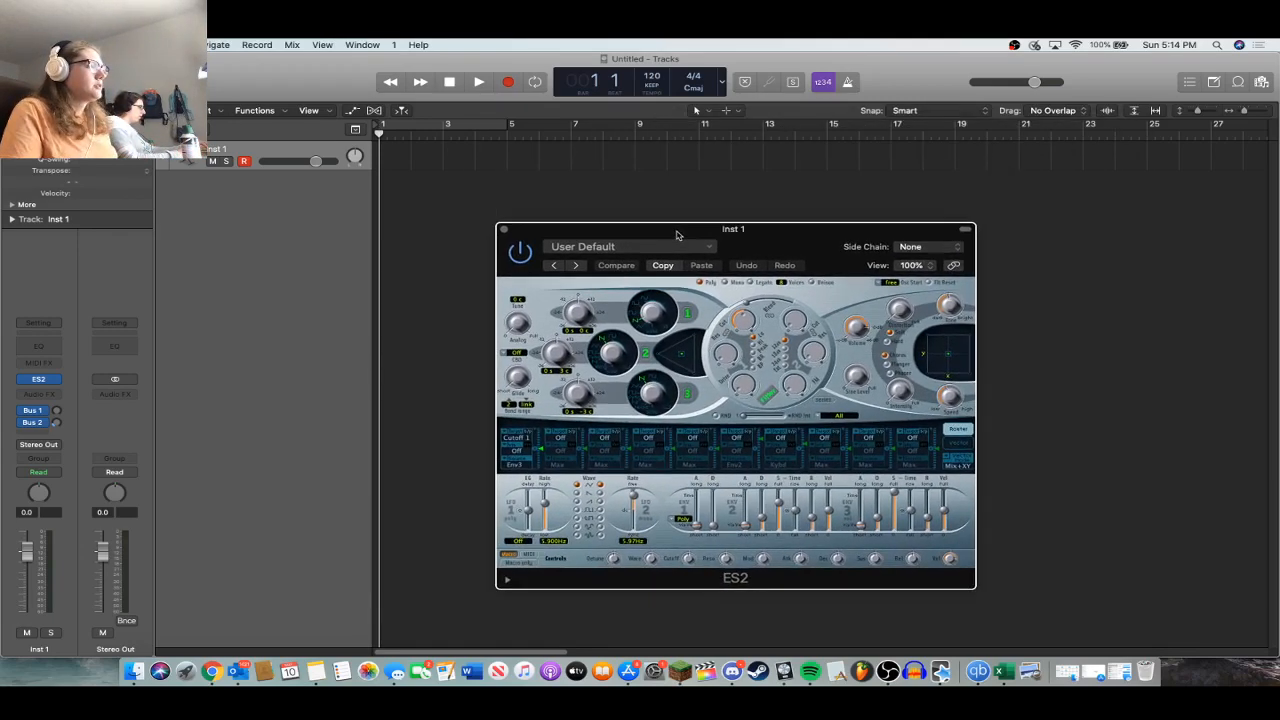
Set the project tempo to 126 and close the ES2 plug-in window.
{"action": "left_click", "coordinate": [651, 77]}
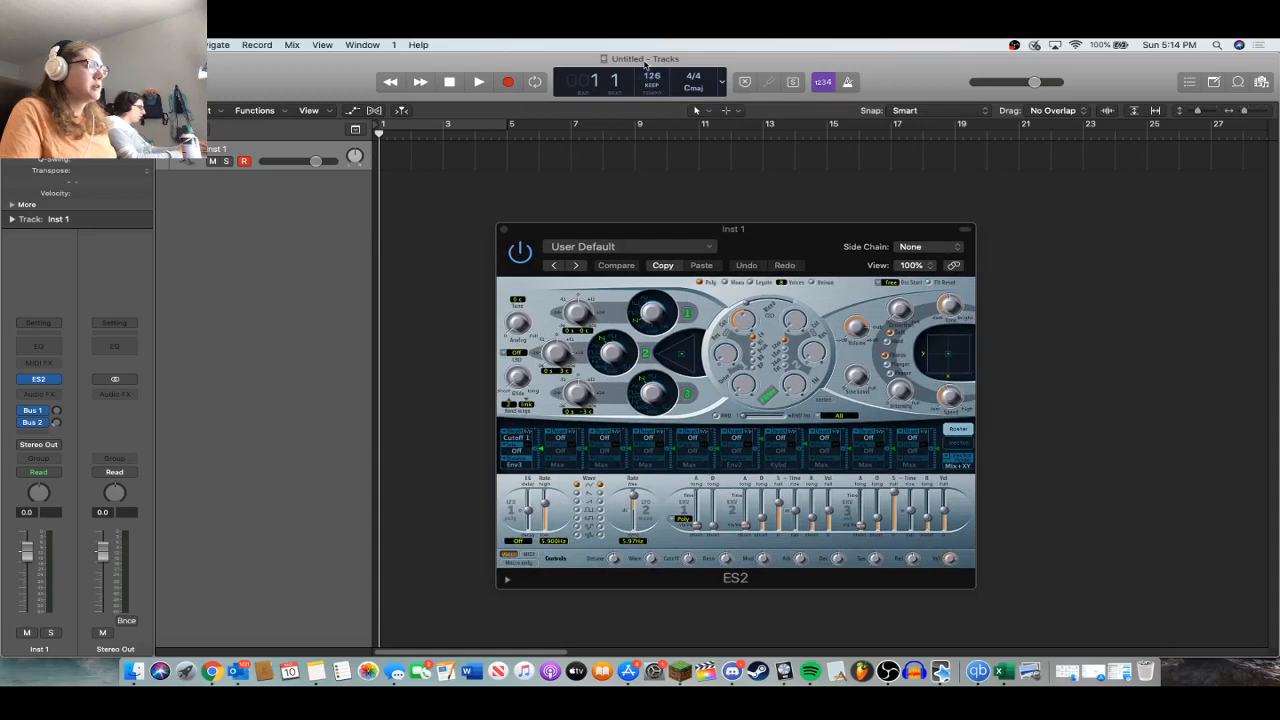
{"action": "left_click_drag", "start_coordinate": [545, 235], "coordinate": [607, 217]}
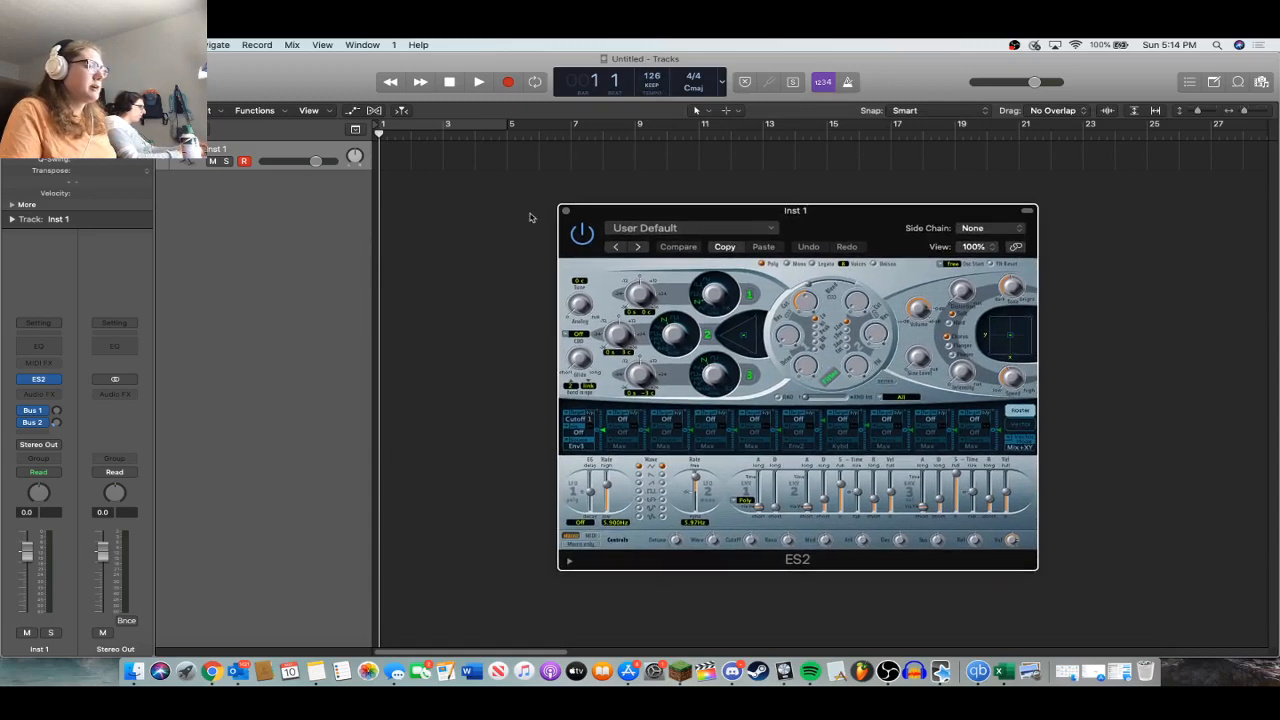
{"action": "left_click", "coordinate": [564, 212]}
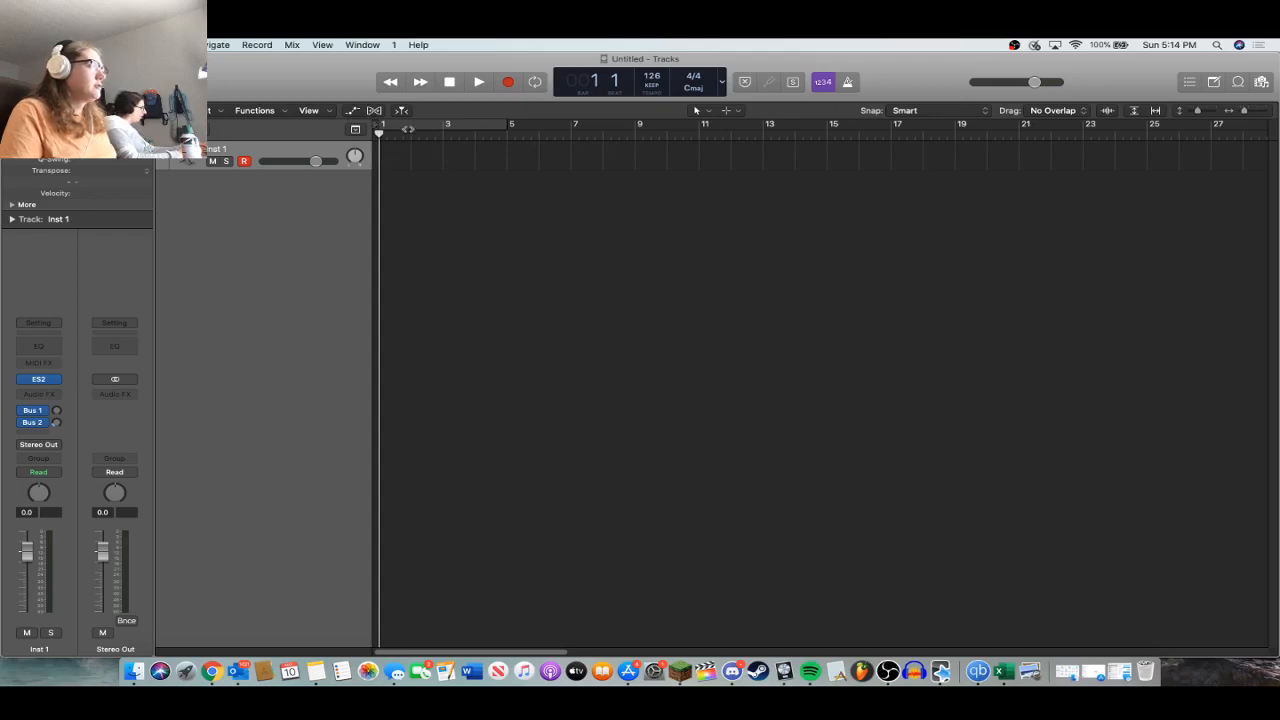
Turn on cycle mode and set a two-bar cycle range from bar 1 to bar 3.
{"action": "left_click_drag", "start_coordinate": [410, 128], "coordinate": [382, 128]}
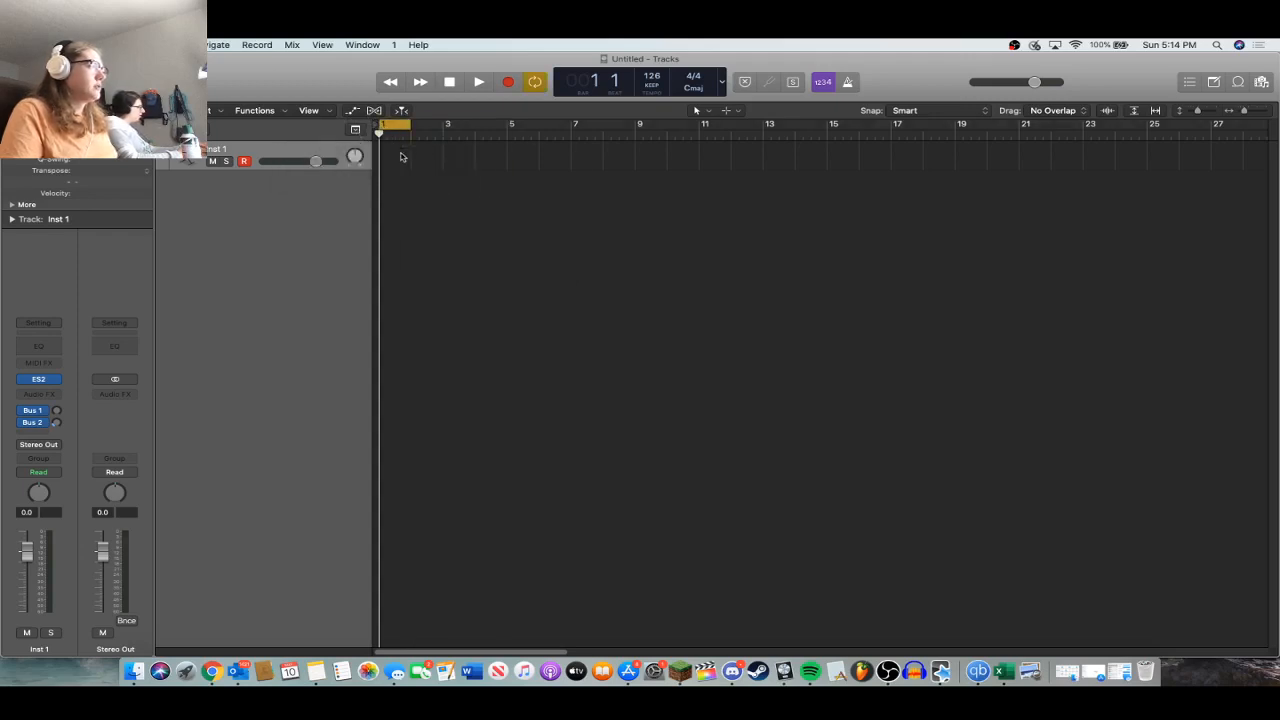
{"action": "right_click", "coordinate": [403, 157]}
{"action": "left_click", "coordinate": [397, 200]}
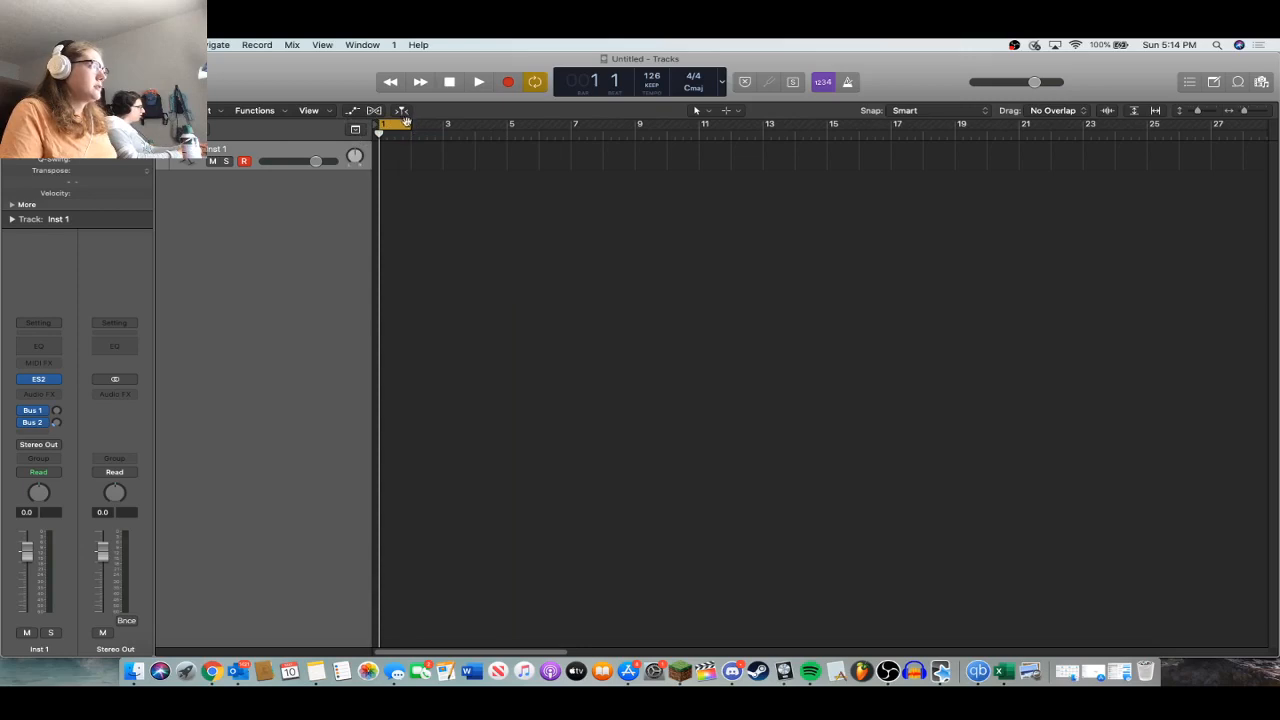
{"action": "left_click_drag", "start_coordinate": [411, 125], "coordinate": [445, 125]}
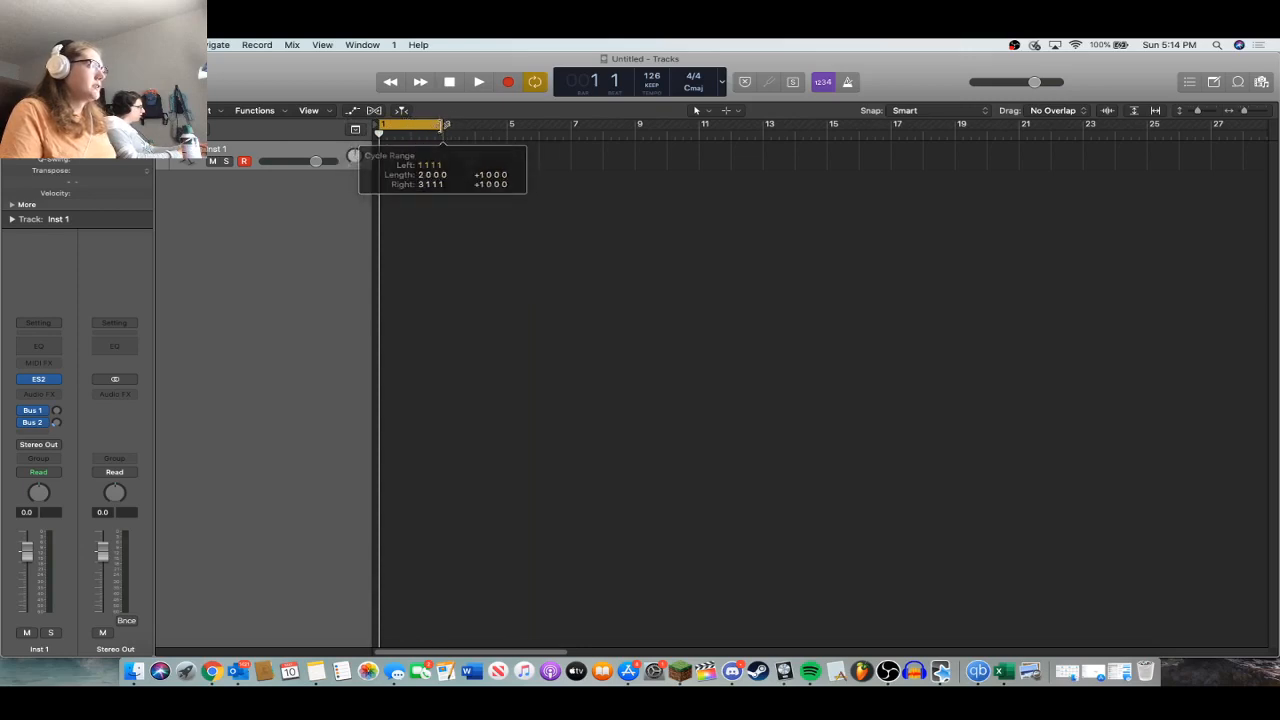
Create an empty MIDI region at bar 1 on the Inst 1 track and open it in an enlarged Piano Roll.
{"action": "right_click", "coordinate": [402, 158]}
{"action": "left_click", "coordinate": [420, 166]}
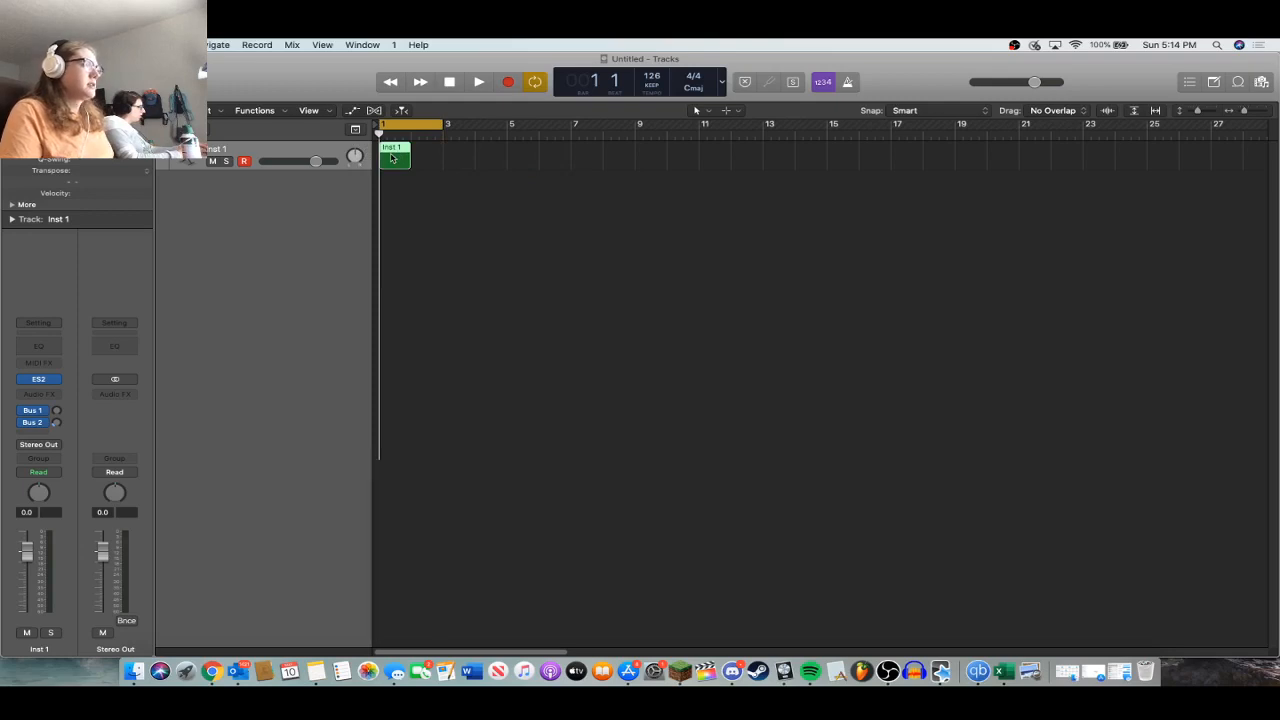
{"action": "double_click", "coordinate": [392, 158]}
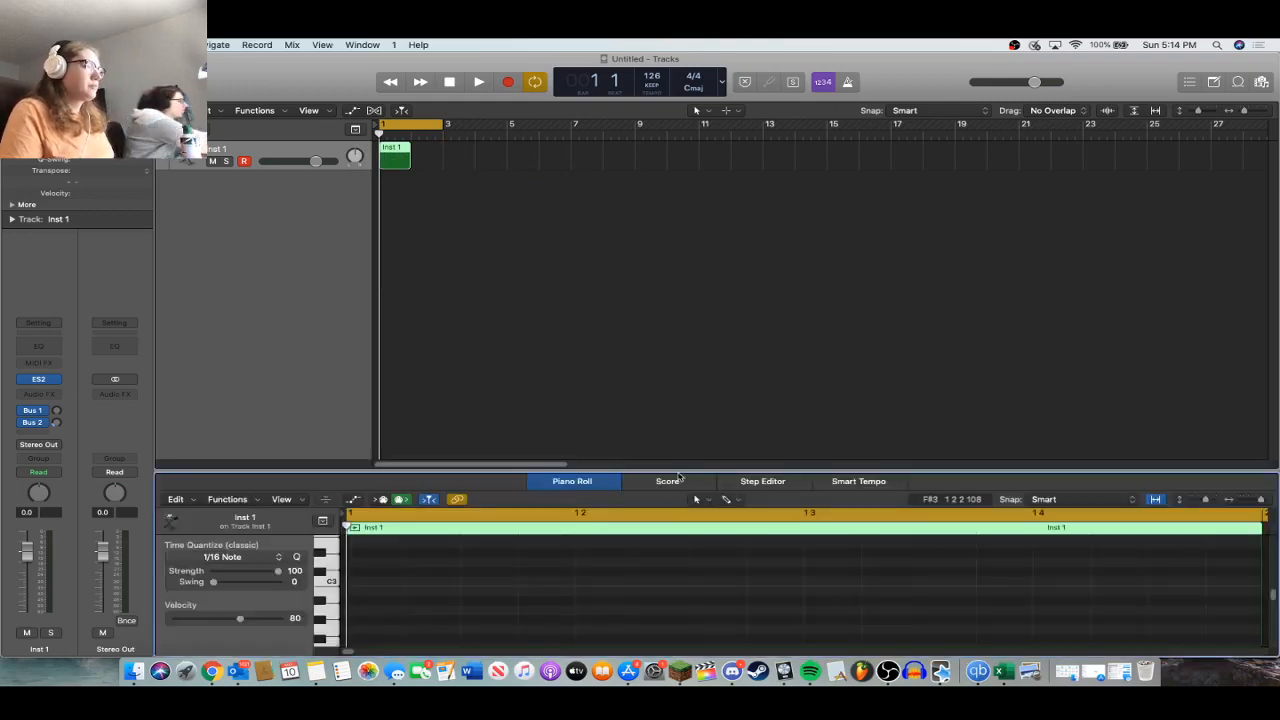
{"action": "left_click_drag", "start_coordinate": [680, 470], "coordinate": [935, 98]}
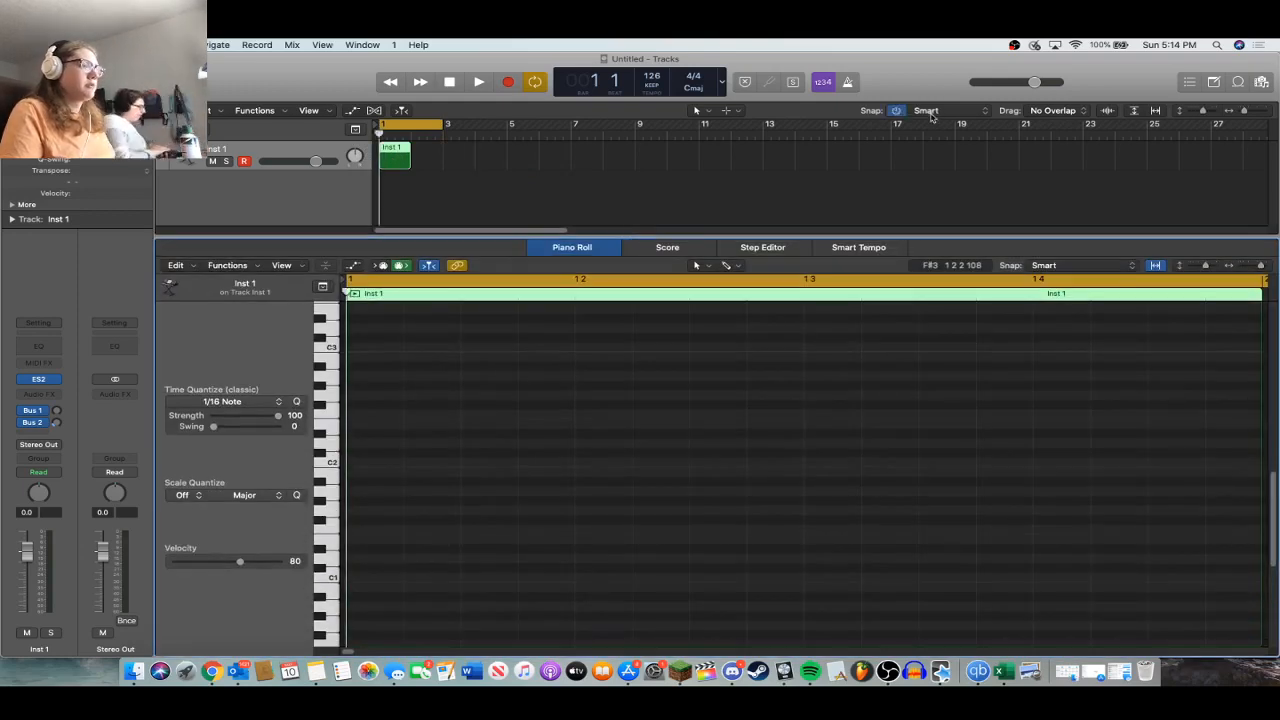
Set snapping to Beat for the Tracks area and to 1/16 for the Piano Roll.
{"action": "left_click", "coordinate": [930, 110]}
{"action": "key", "text": "Return"}
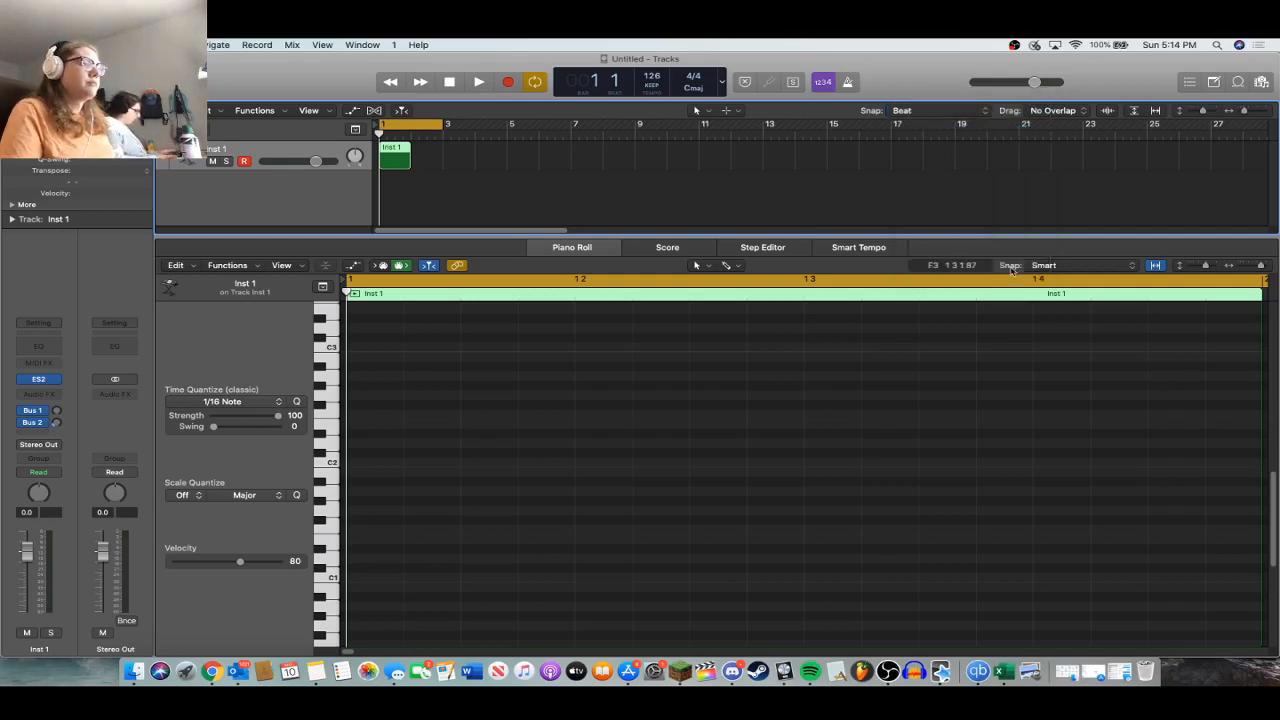
{"action": "left_click", "coordinate": [1063, 251]}
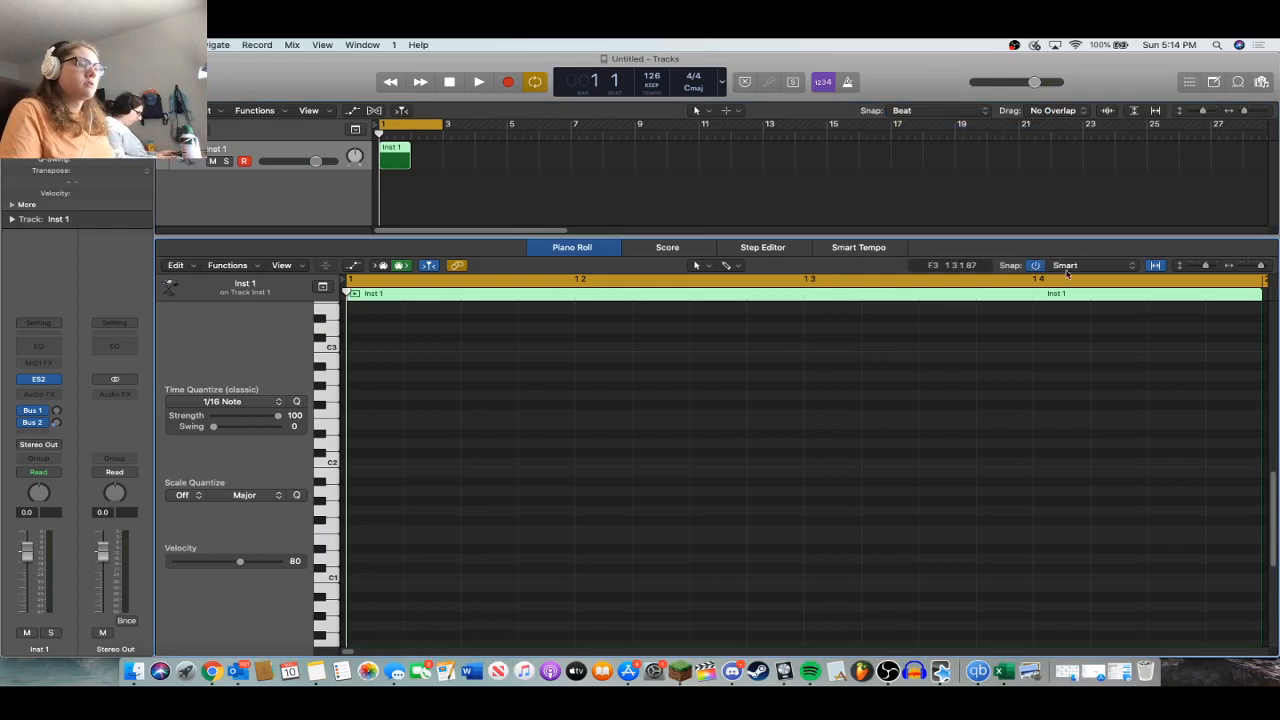
{"action": "left_click", "coordinate": [1050, 265]}
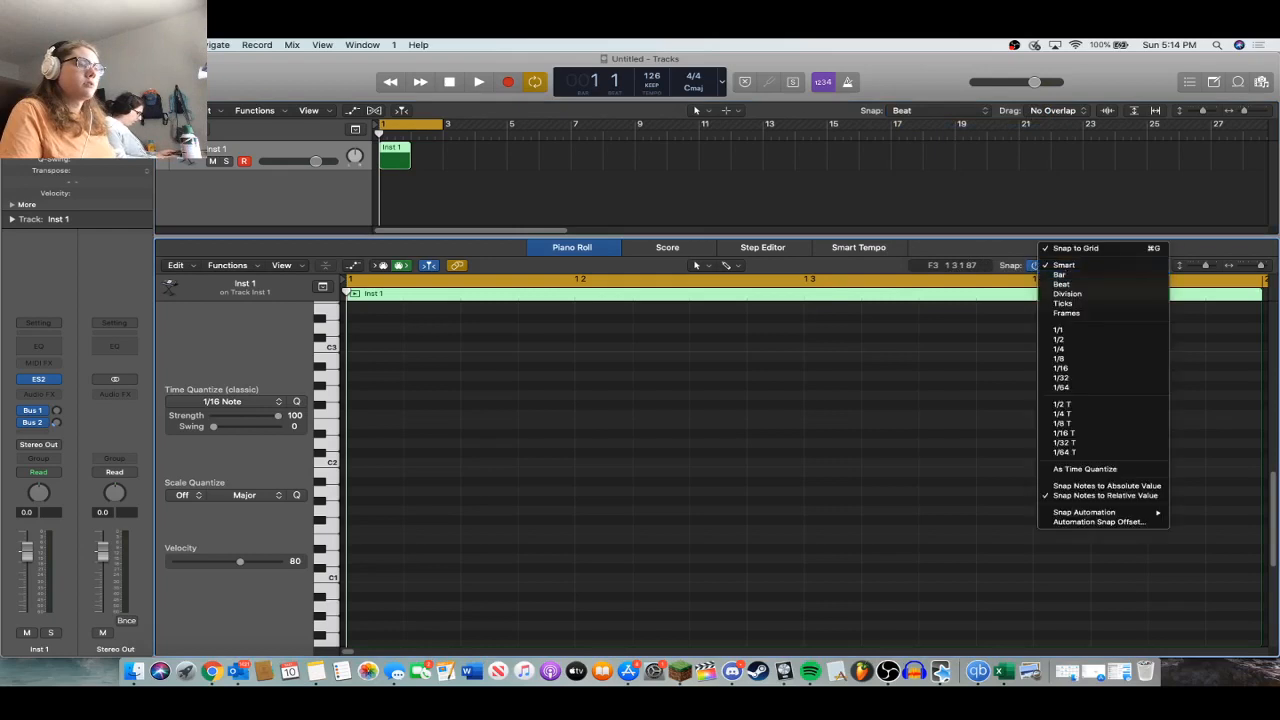
{"action": "left_click", "coordinate": [1060, 369]}
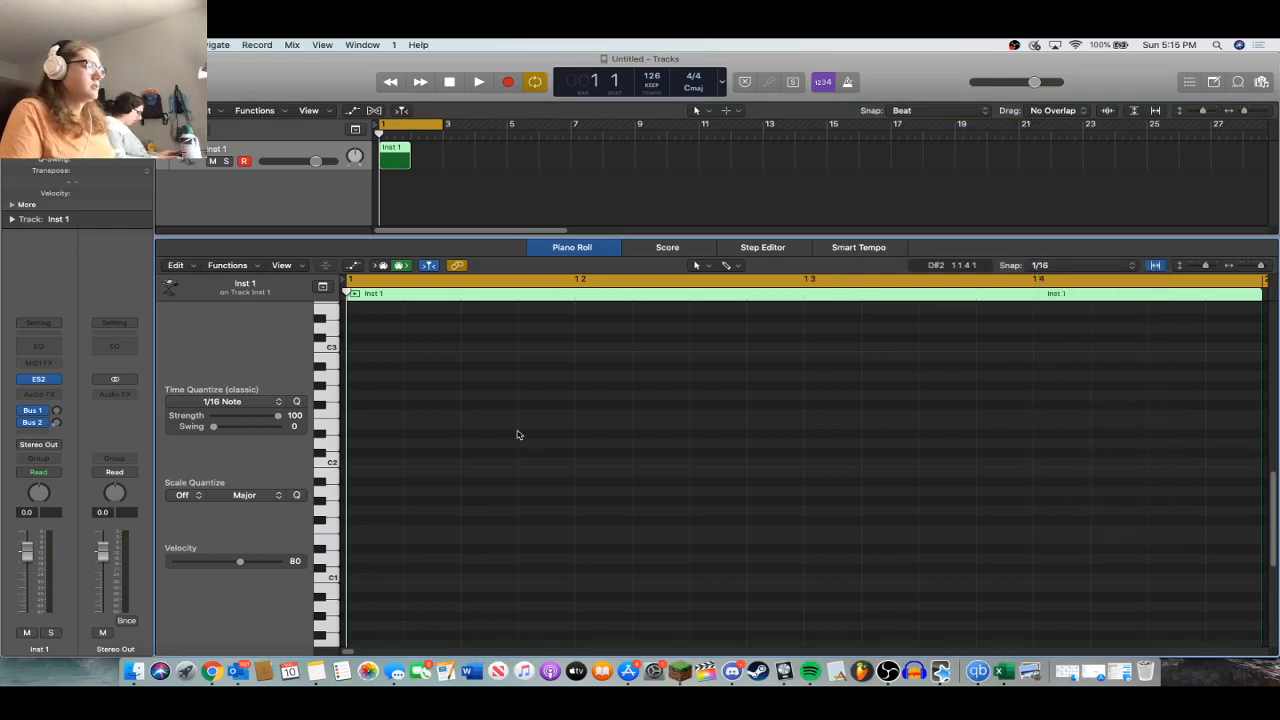
Audition low keys, and draw two F#1 notes, each two sixteenths long, at positions 1 1 1 1 and 1 1 4 1.
{"action": "left_click", "coordinate": [333, 493]}
{"action": "left_click", "coordinate": [331, 560]}
{"action": "left_click", "coordinate": [331, 560]}
{"action": "left_click", "coordinate": [331, 547]}
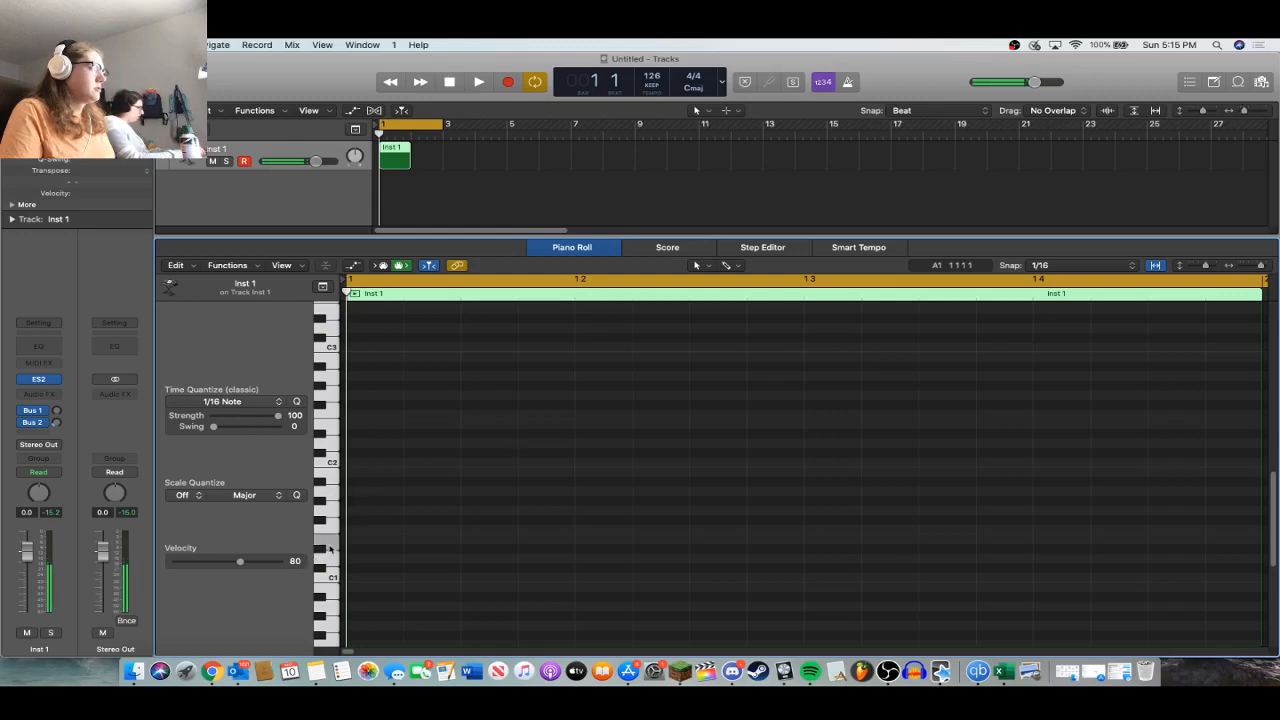
{"action": "mouse_move", "coordinate": [49, 410]}
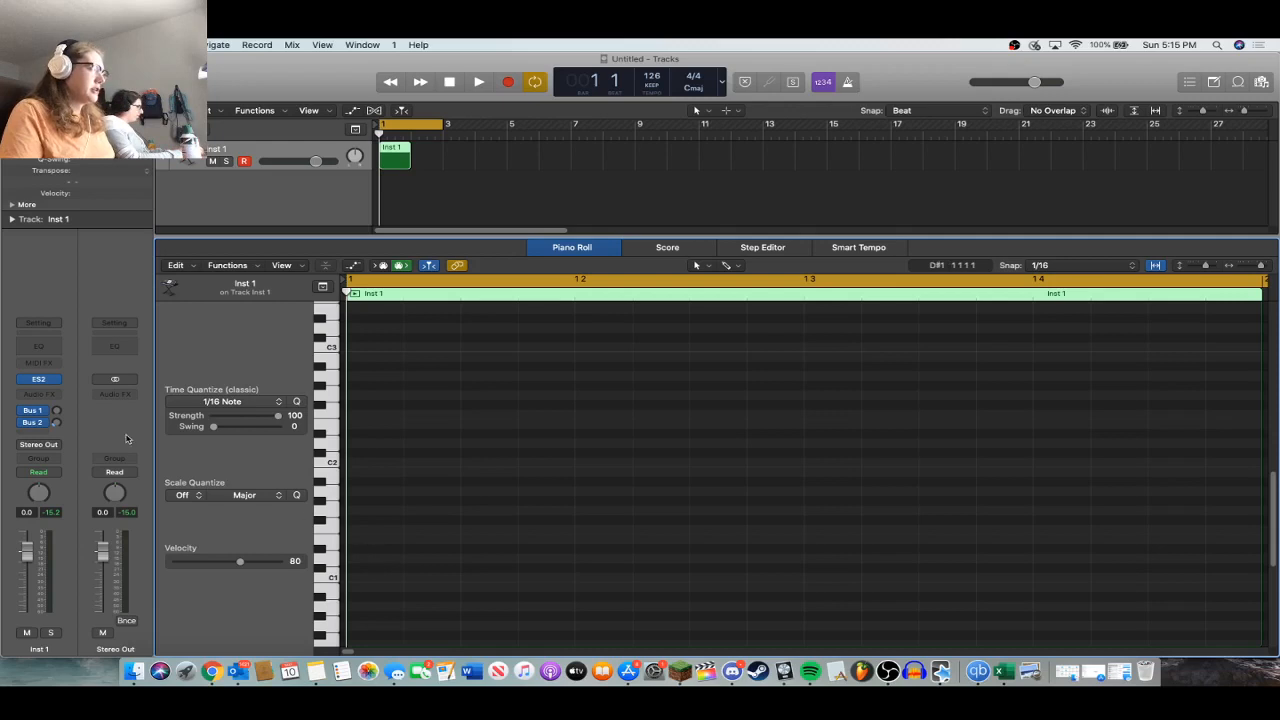
{"action": "left_click", "coordinate": [374, 558], "text": "super"}
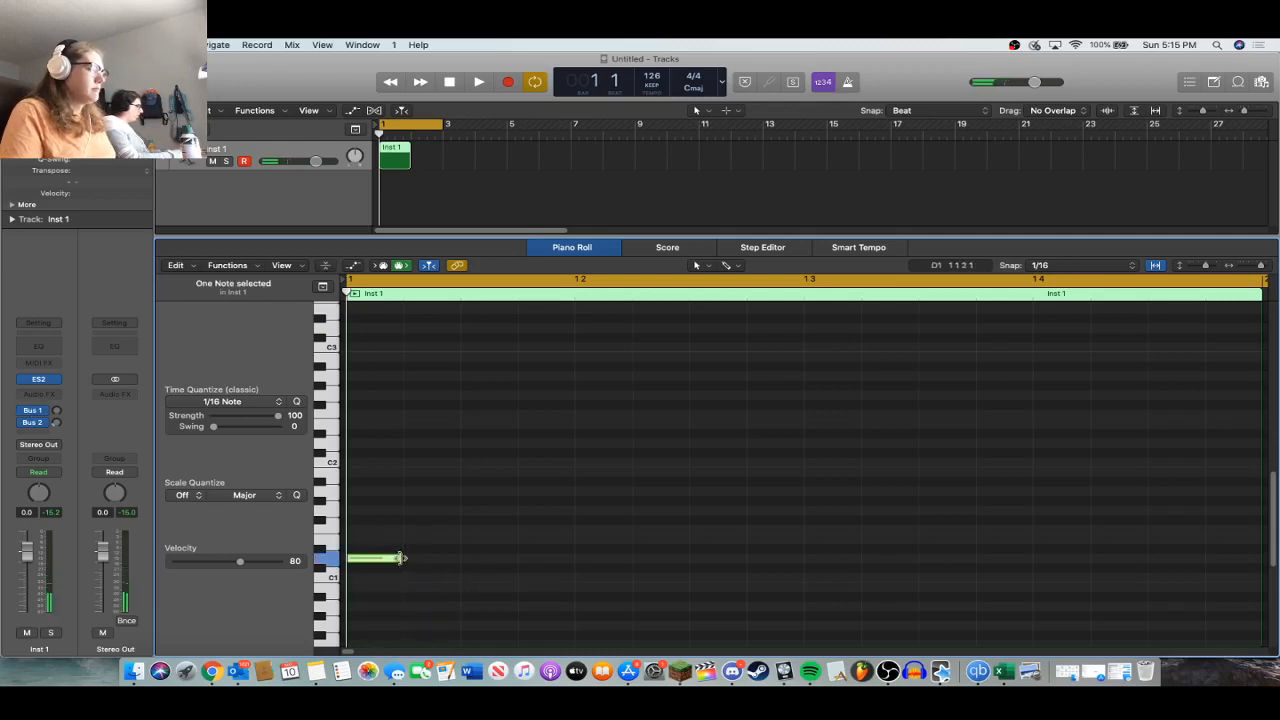
{"action": "left_click_drag", "start_coordinate": [400, 558], "coordinate": [425, 522]}
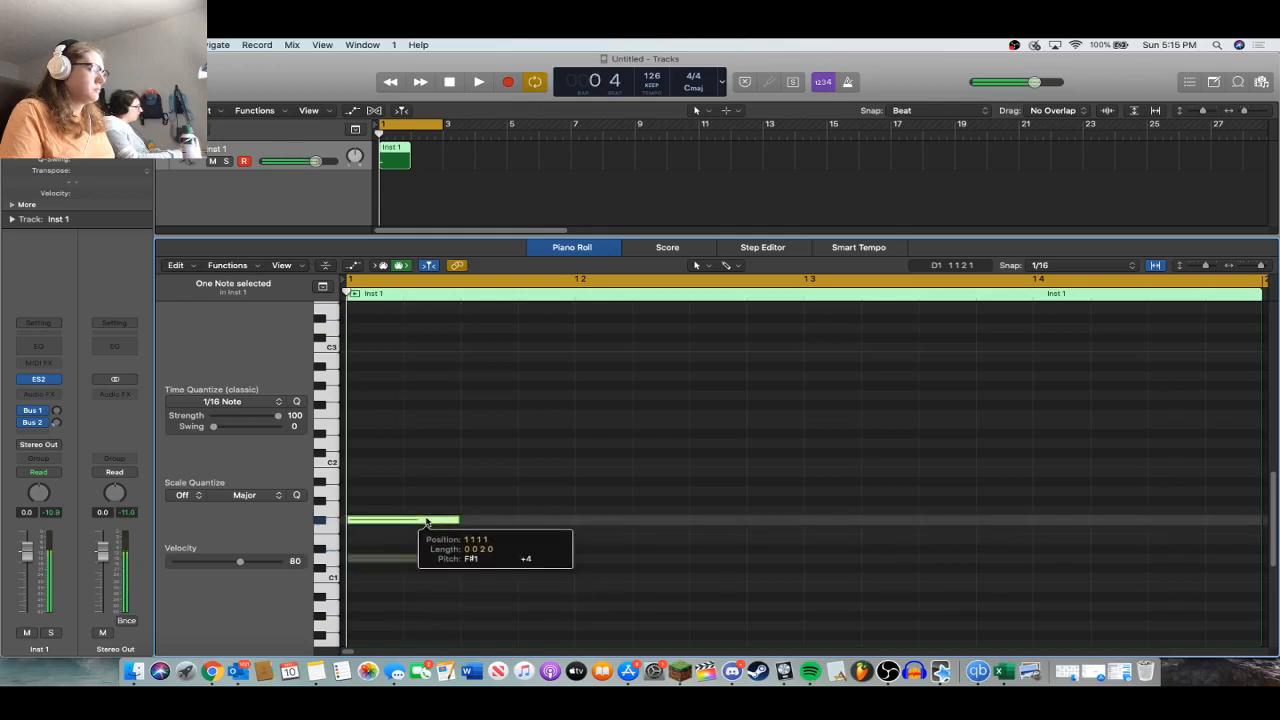
{"action": "left_click", "coordinate": [530, 521]}
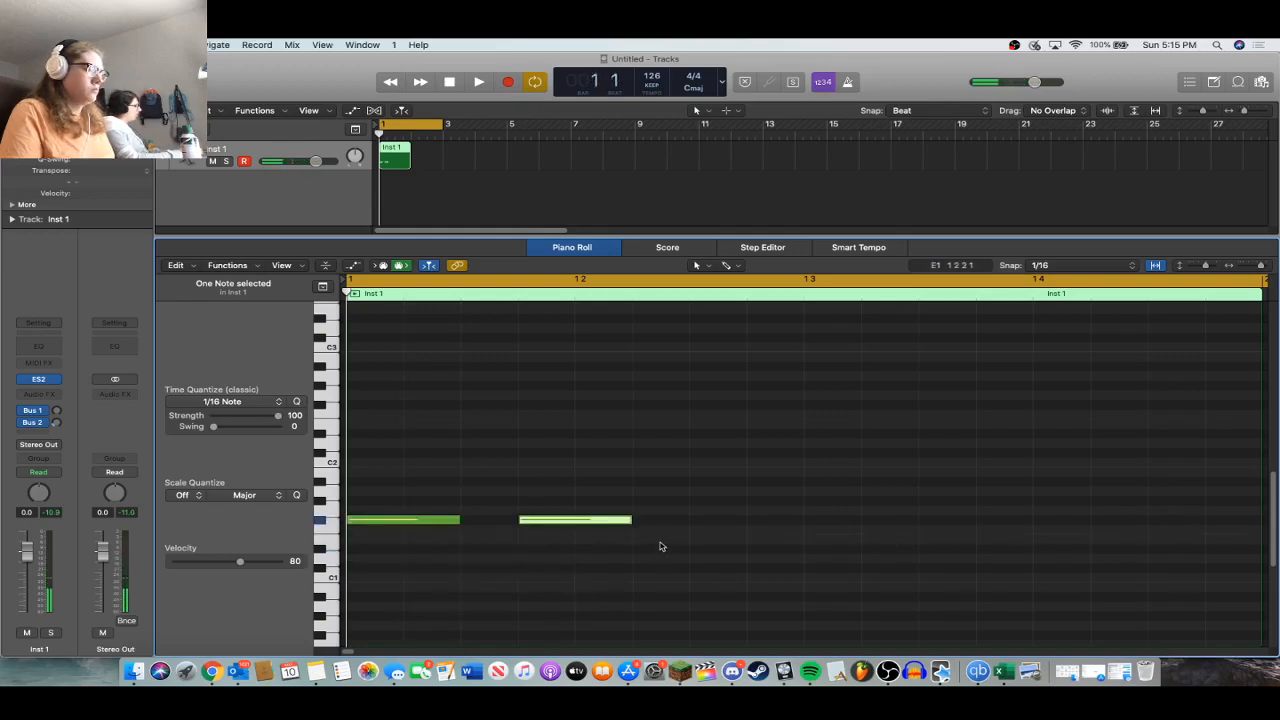
Add nine E1 notes of the same length, one every three sixteenths from 1 2 3 1 to 2 4 3 1.
{"action": "left_click", "coordinate": [700, 540]}
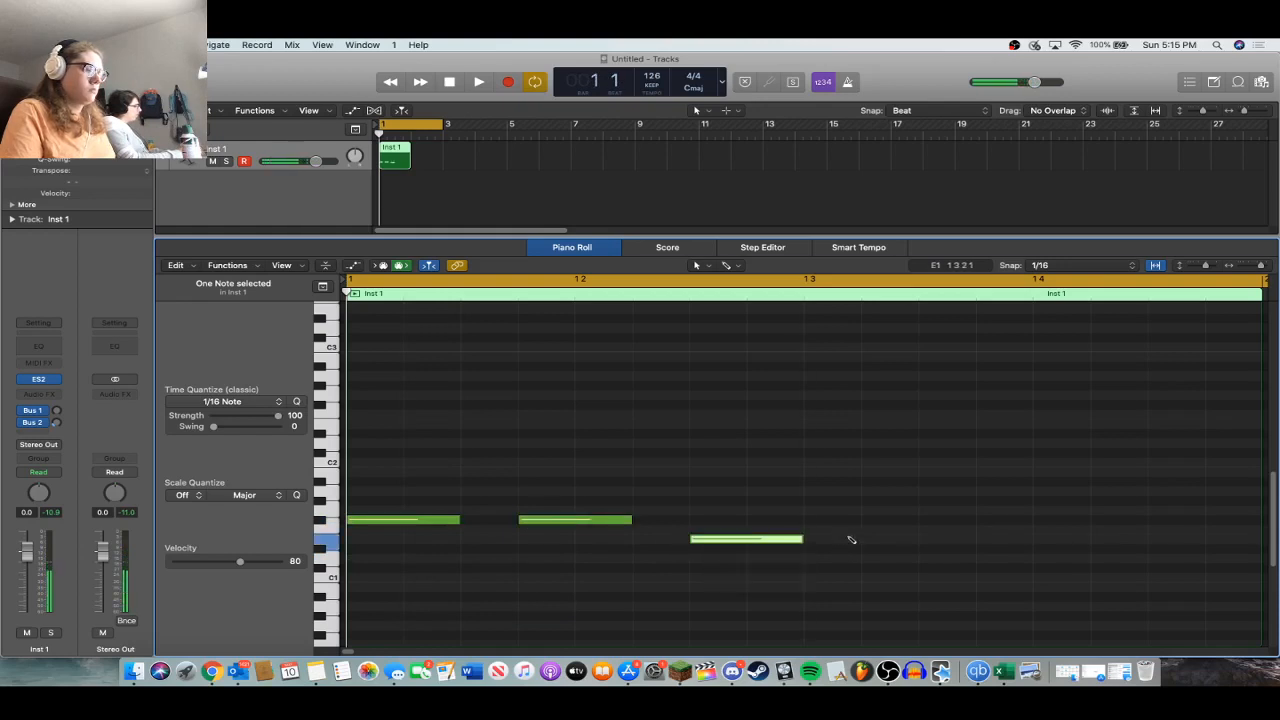
{"action": "left_click", "coordinate": [875, 540]}
{"action": "left_click", "coordinate": [1050, 540]}
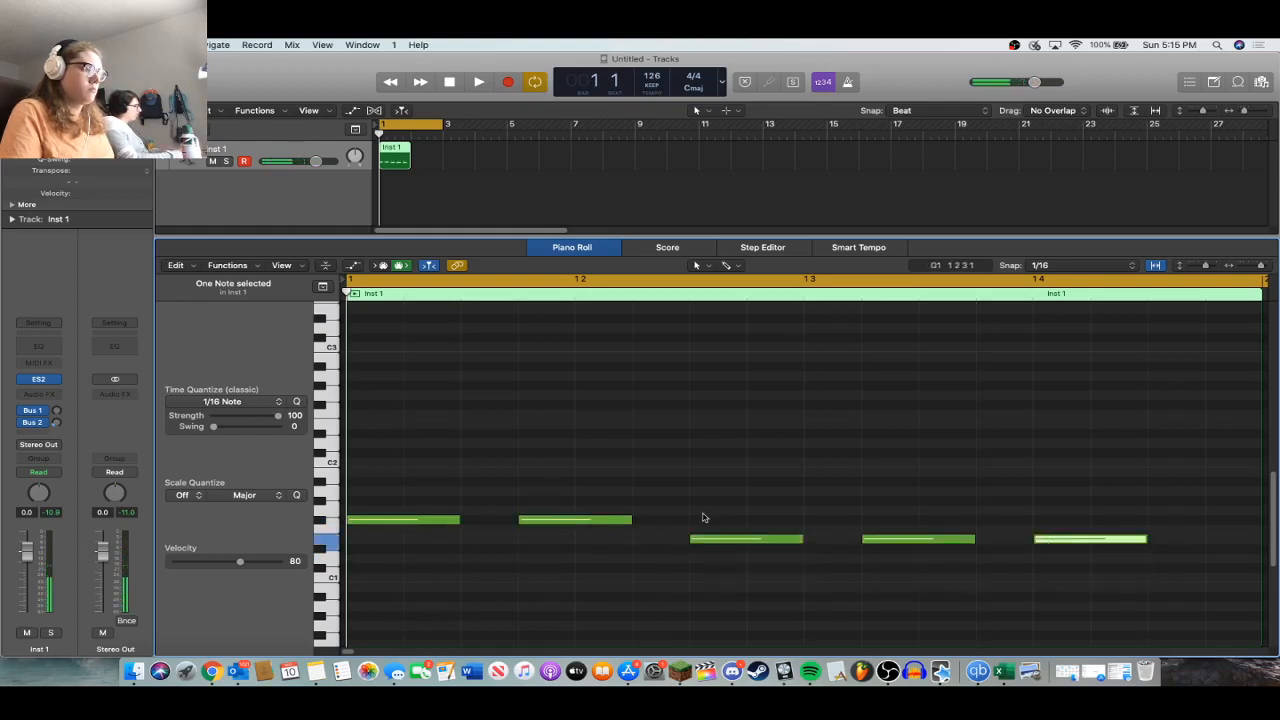
{"action": "left_click_drag", "start_coordinate": [1266, 270], "coordinate": [1256, 266]}
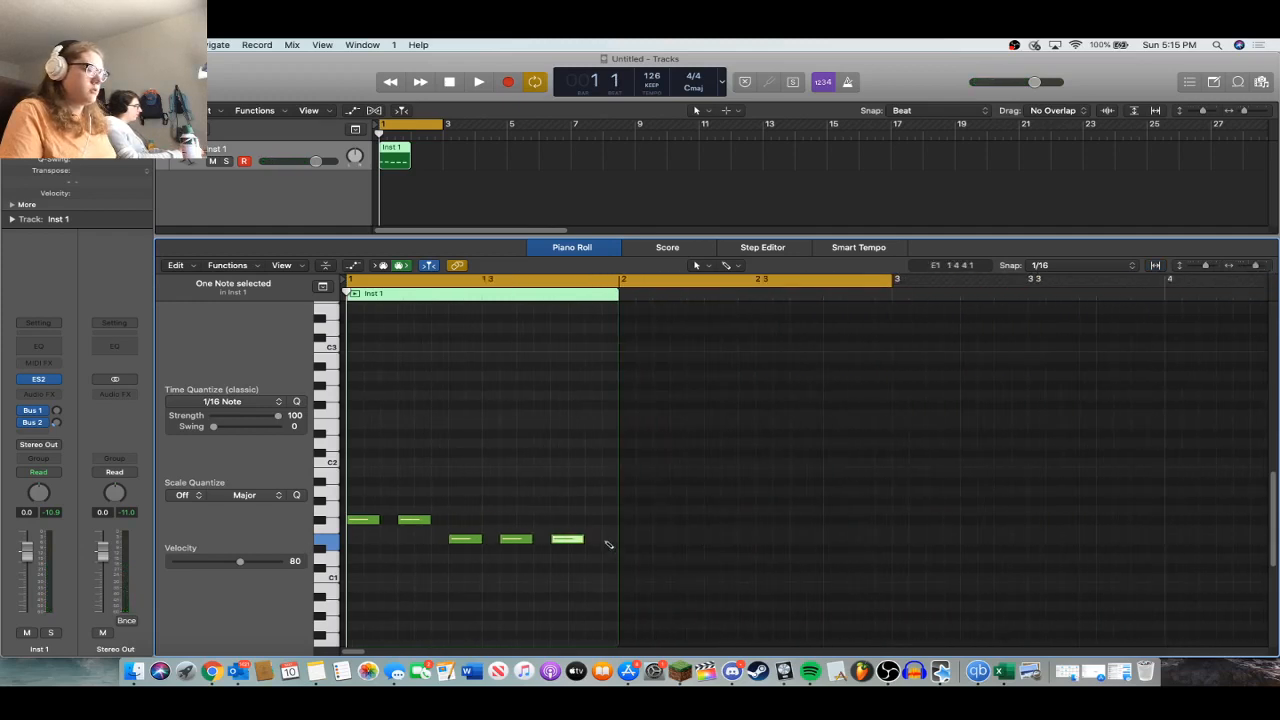
{"action": "left_click", "coordinate": [612, 540]}
{"action": "left_click", "coordinate": [662, 540]}
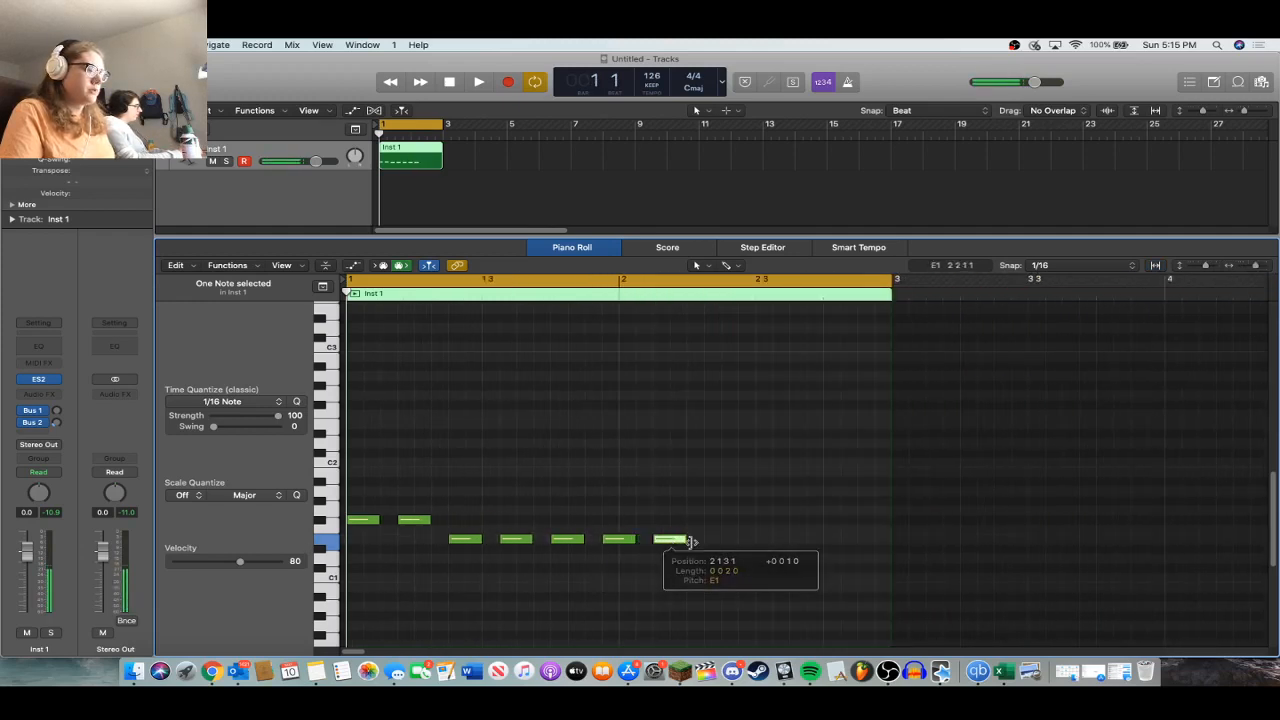
{"action": "left_click", "coordinate": [714, 540]}
{"action": "left_click", "coordinate": [716, 541]}
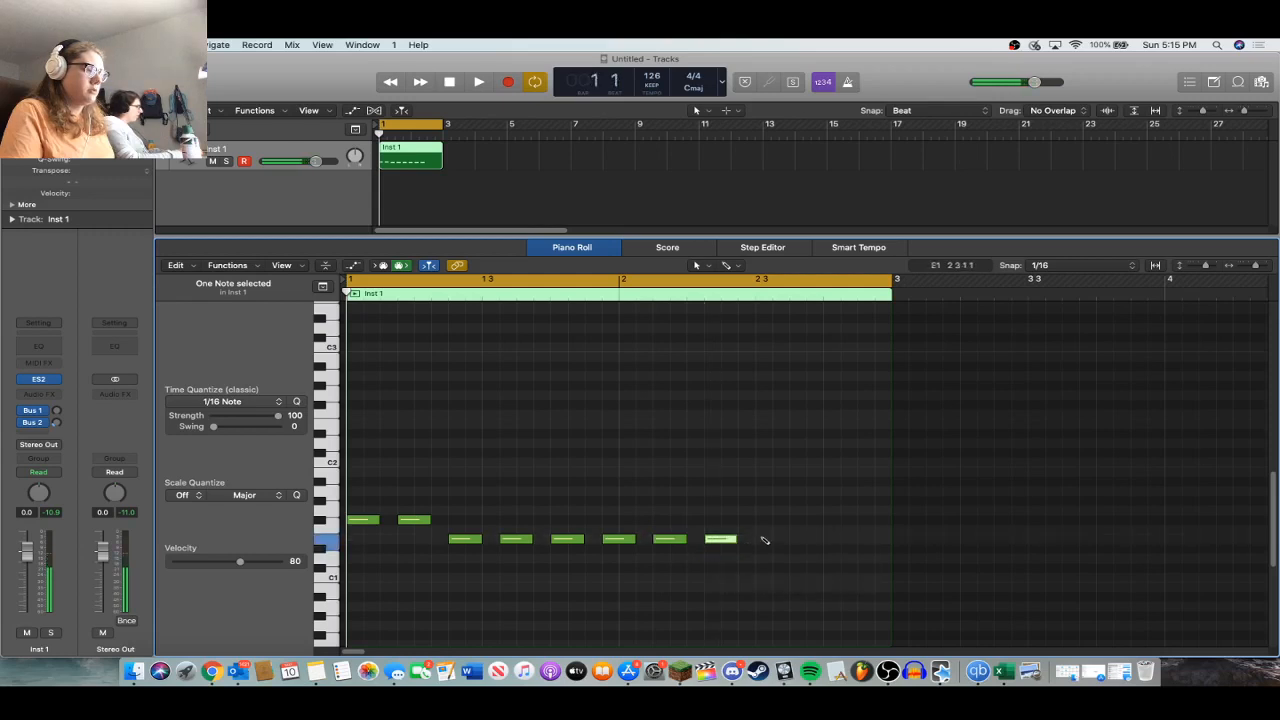
{"action": "left_click", "coordinate": [765, 540]}
{"action": "left_click", "coordinate": [813, 540]}
{"action": "left_click", "coordinate": [865, 540]}
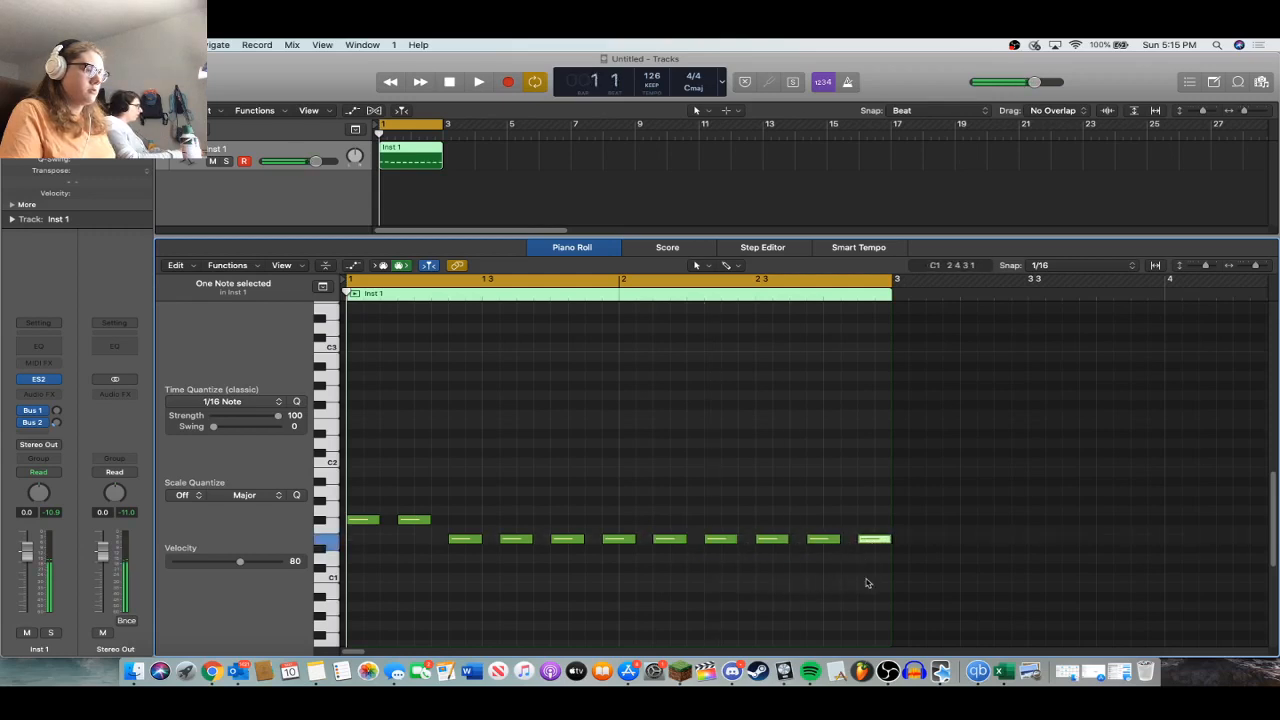
Duplicate the whole 11-note pattern 4 and 7 semitones higher to build three-note chords, and briefly play them back.
{"action": "left_click_drag", "start_coordinate": [867, 583], "coordinate": [355, 441]}
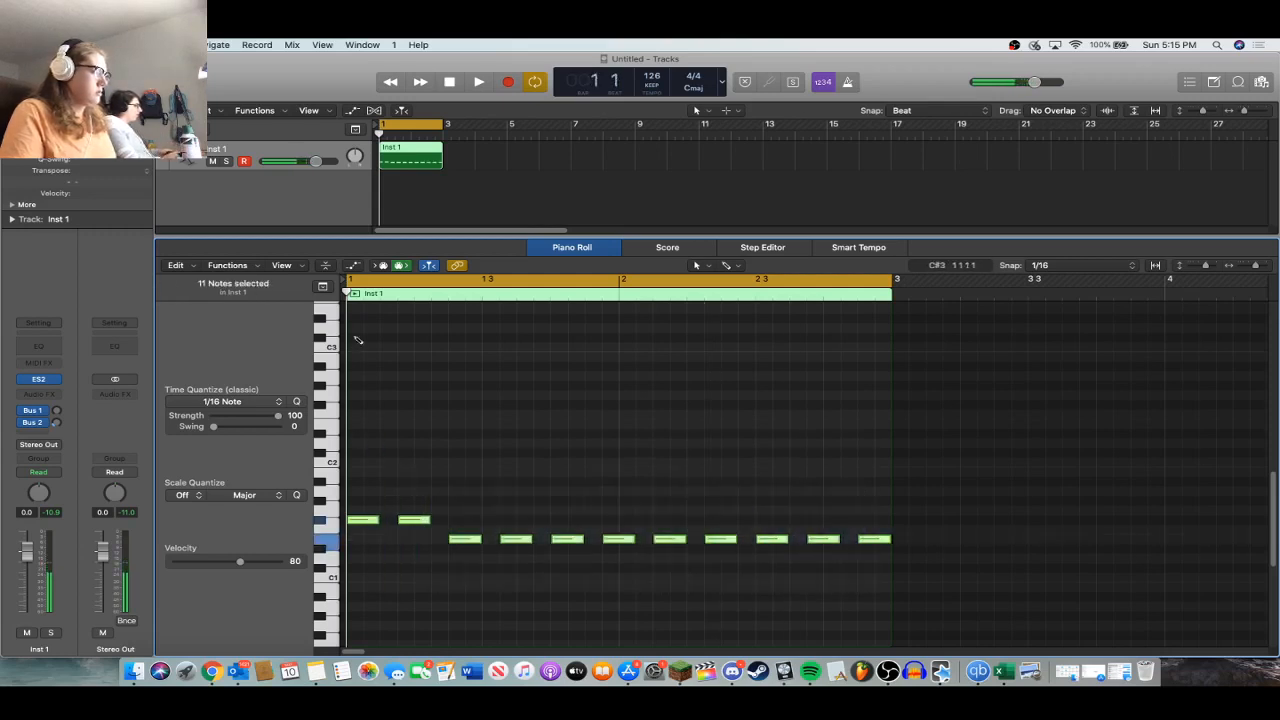
{"action": "key", "text": "super+c"}
{"action": "key", "text": "super+v"}
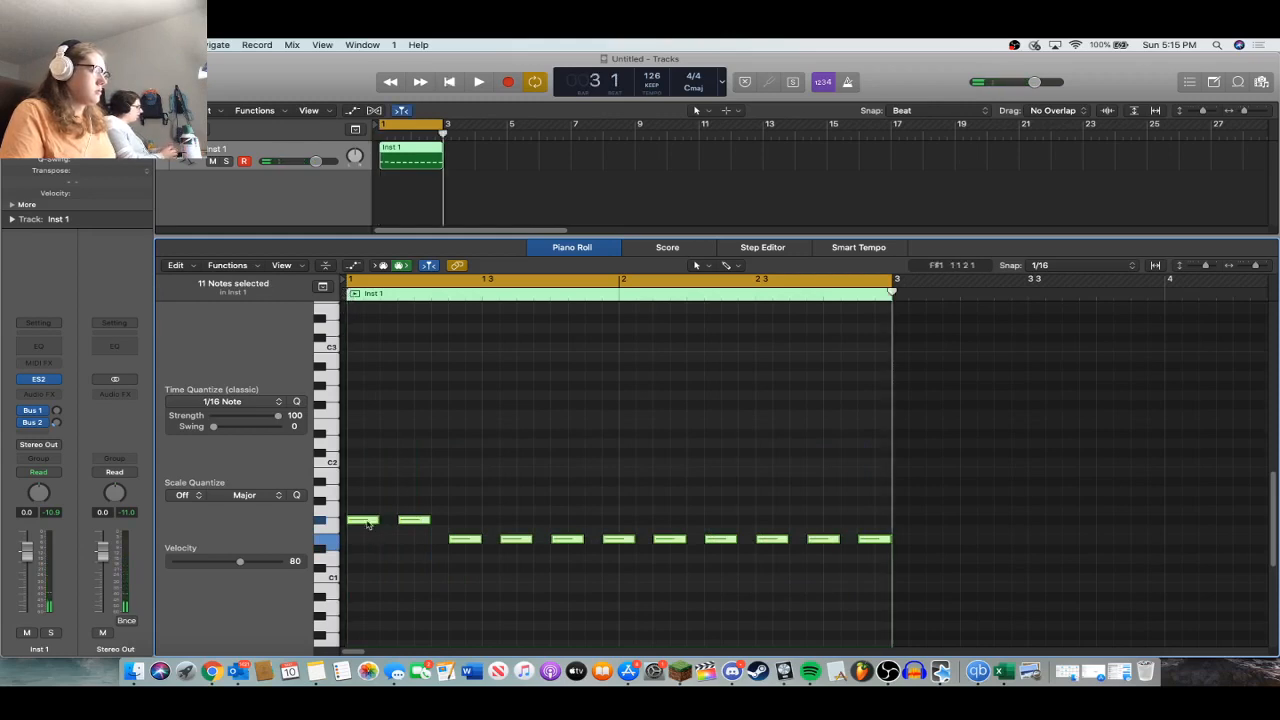
{"action": "left_click_drag", "start_coordinate": [368, 524], "coordinate": [368, 486]}
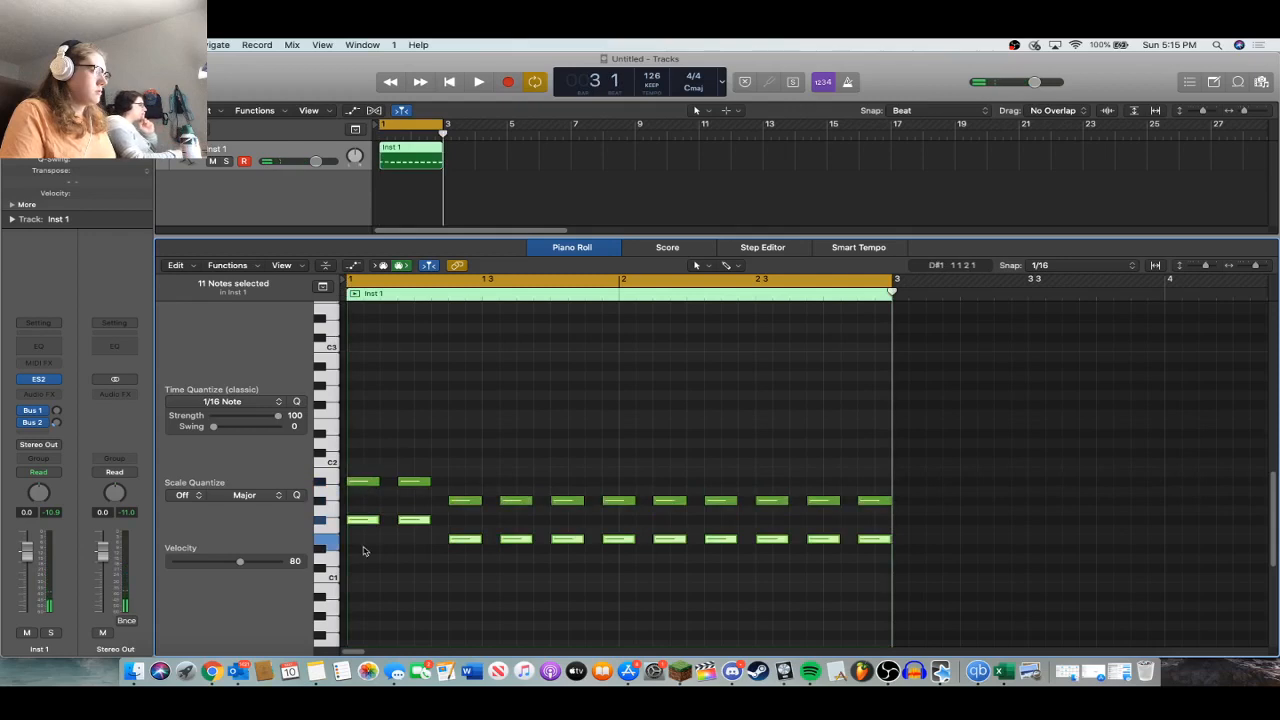
{"action": "left_click_drag", "start_coordinate": [369, 521], "coordinate": [369, 453]}
{"action": "key", "text": "space"}
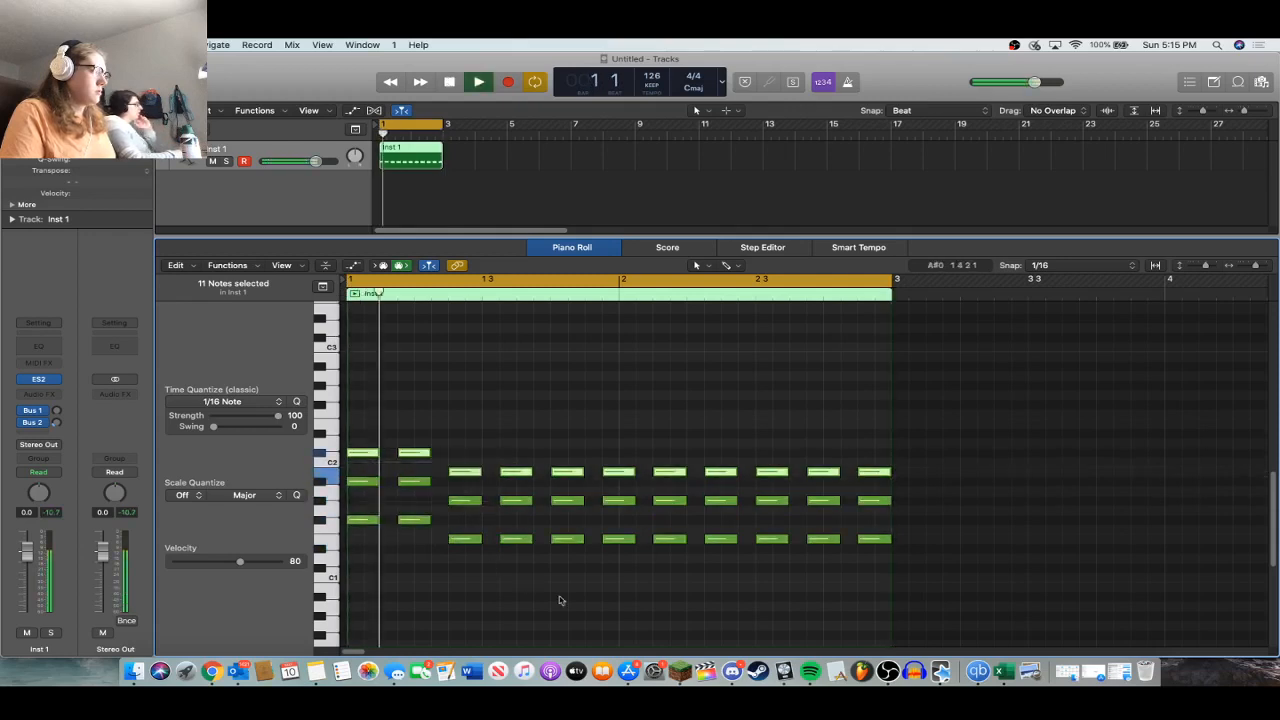
{"action": "key", "text": "space"}
Transpose all the chord notes up one octave and play back the loop.
{"action": "left_click_drag", "start_coordinate": [877, 560], "coordinate": [346, 391]}
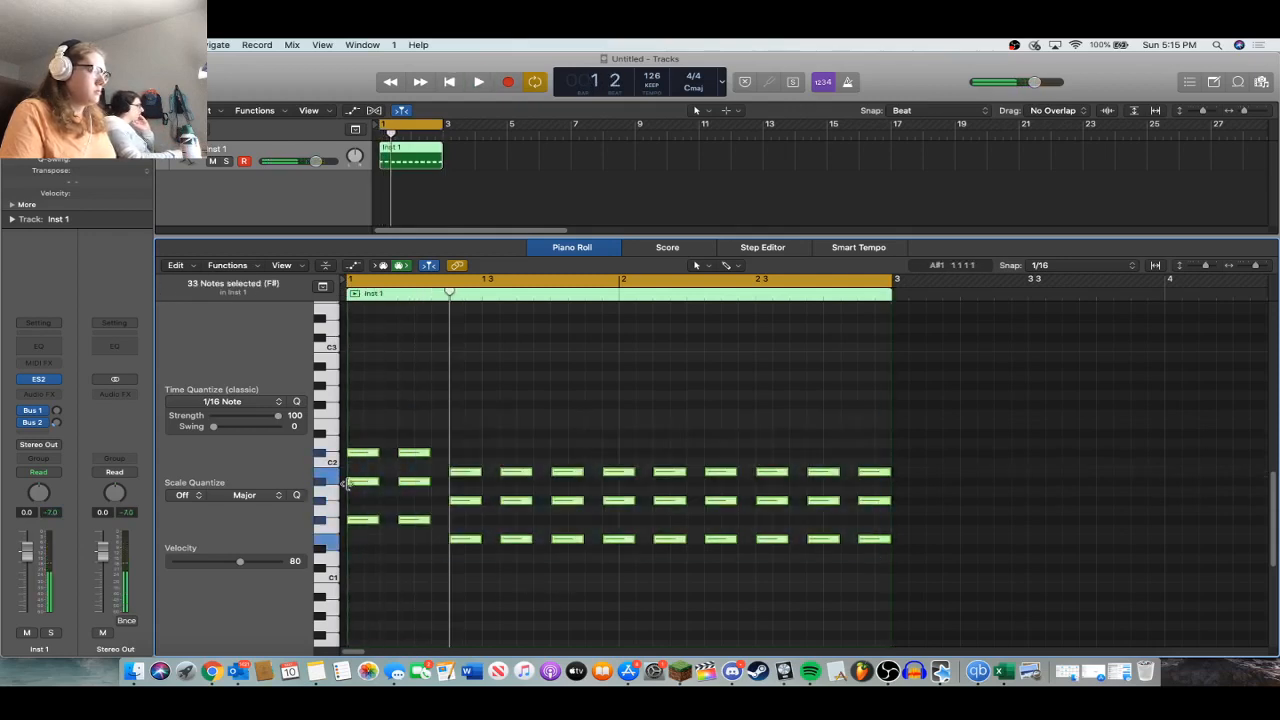
{"action": "left_click_drag", "start_coordinate": [346, 483], "coordinate": [352, 404]}
{"action": "key", "text": "space"}
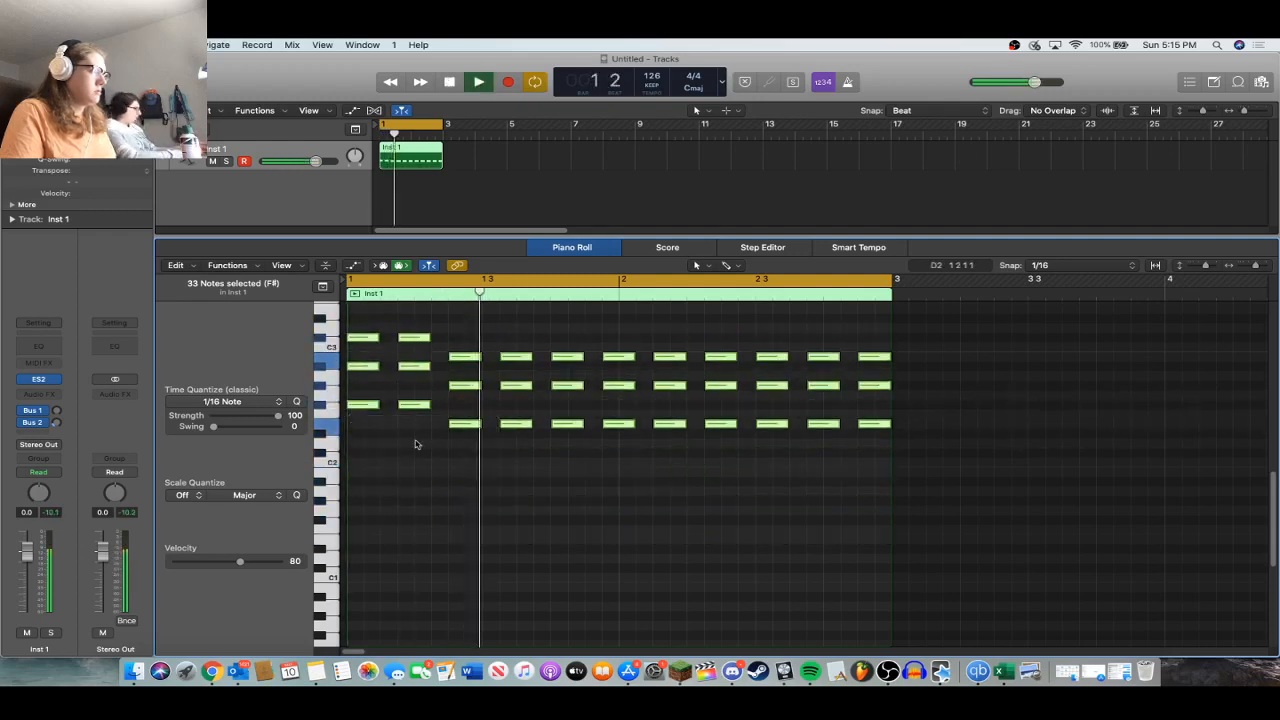
{"action": "scroll", "coordinate": [416, 444], "scroll_direction": "up", "scroll_amount": 3}
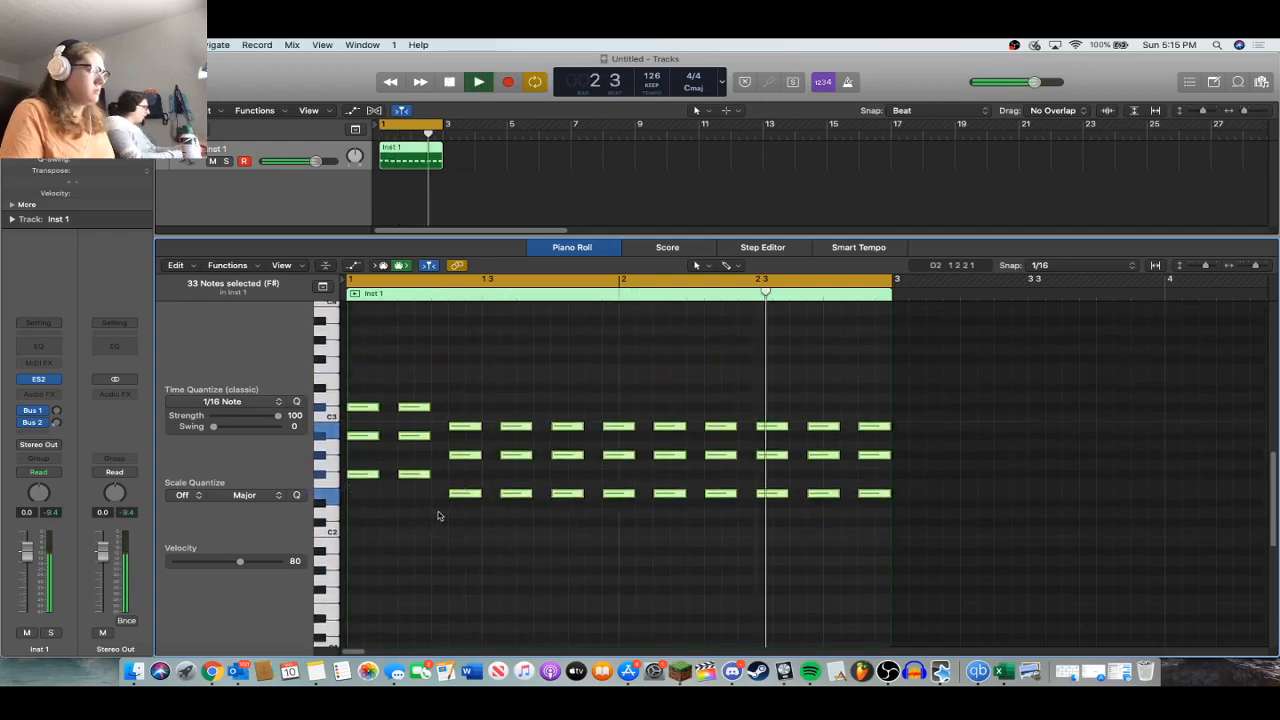
{"action": "key", "text": "space"}
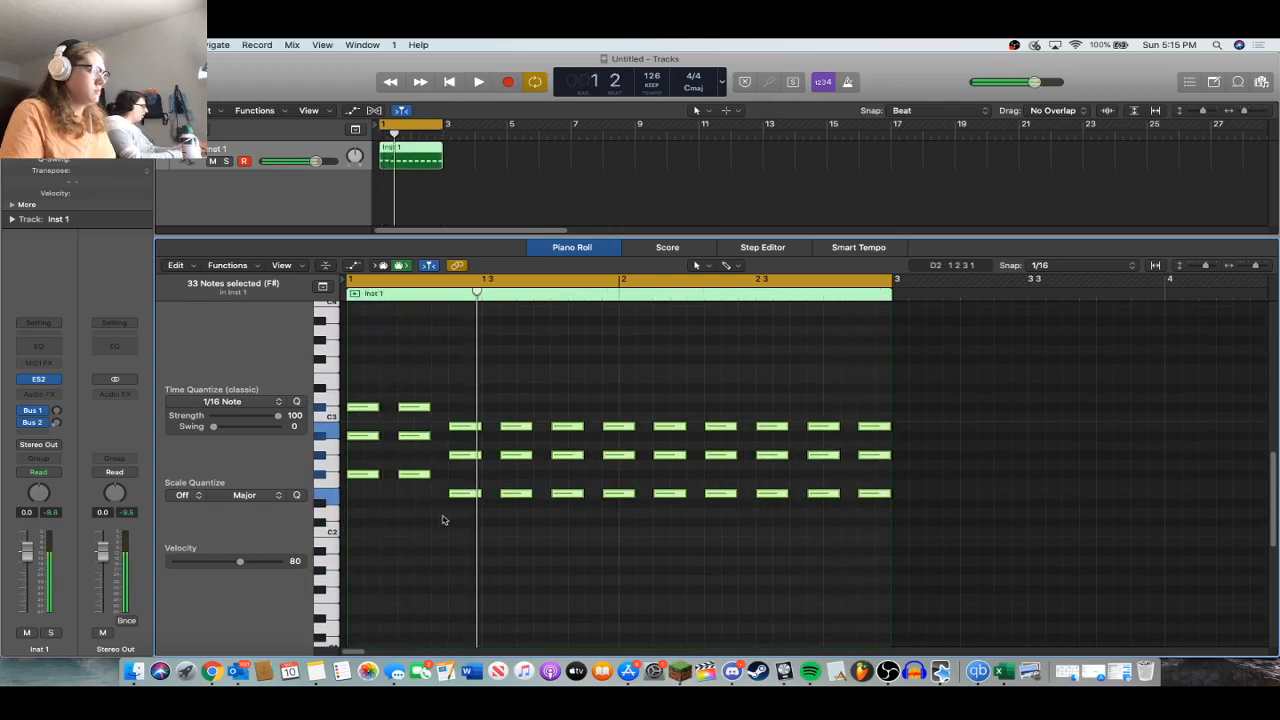
Add a C#2 note beneath each of the nine chords from 1 2 3 1 to 2 4 3 1.
{"action": "left_click", "coordinate": [466, 522], "text": "super"}
{"action": "left_click", "coordinate": [514, 521], "text": "super"}
{"action": "key", "text": "space"}
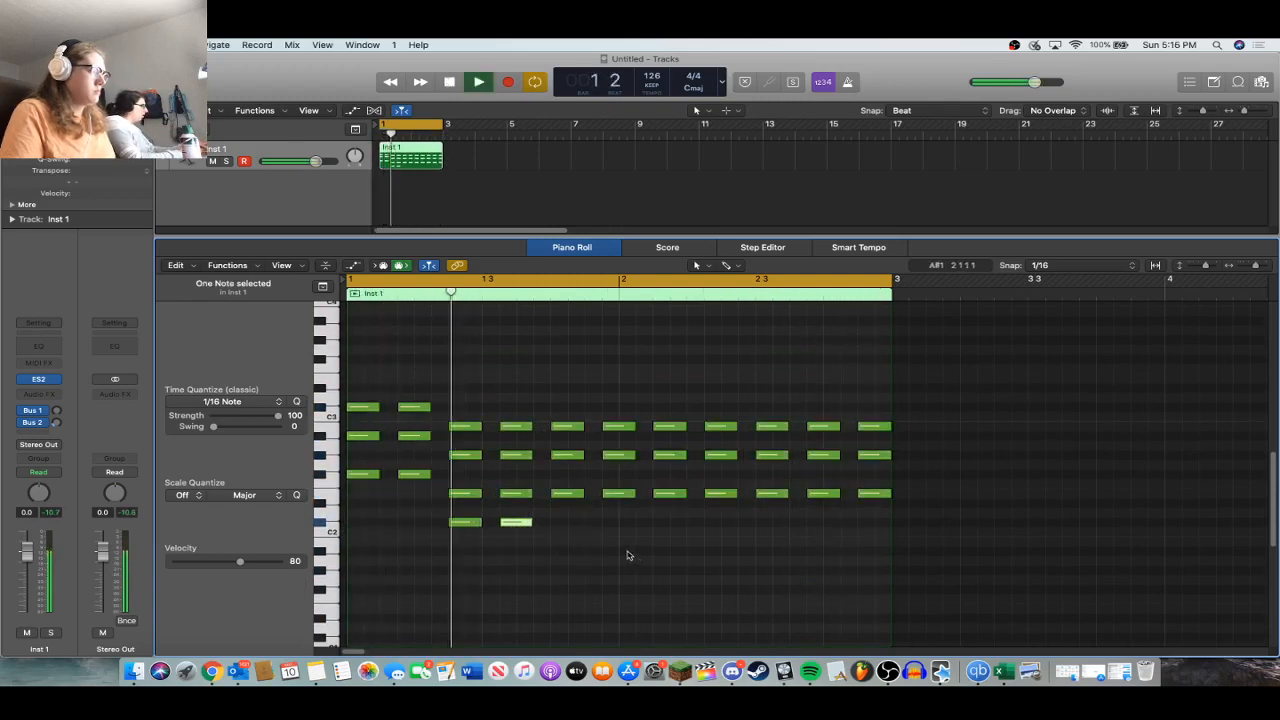
{"action": "key", "text": "space"}
{"action": "left_click", "coordinate": [558, 522], "text": "super"}
{"action": "left_click", "coordinate": [607, 522], "text": "super"}
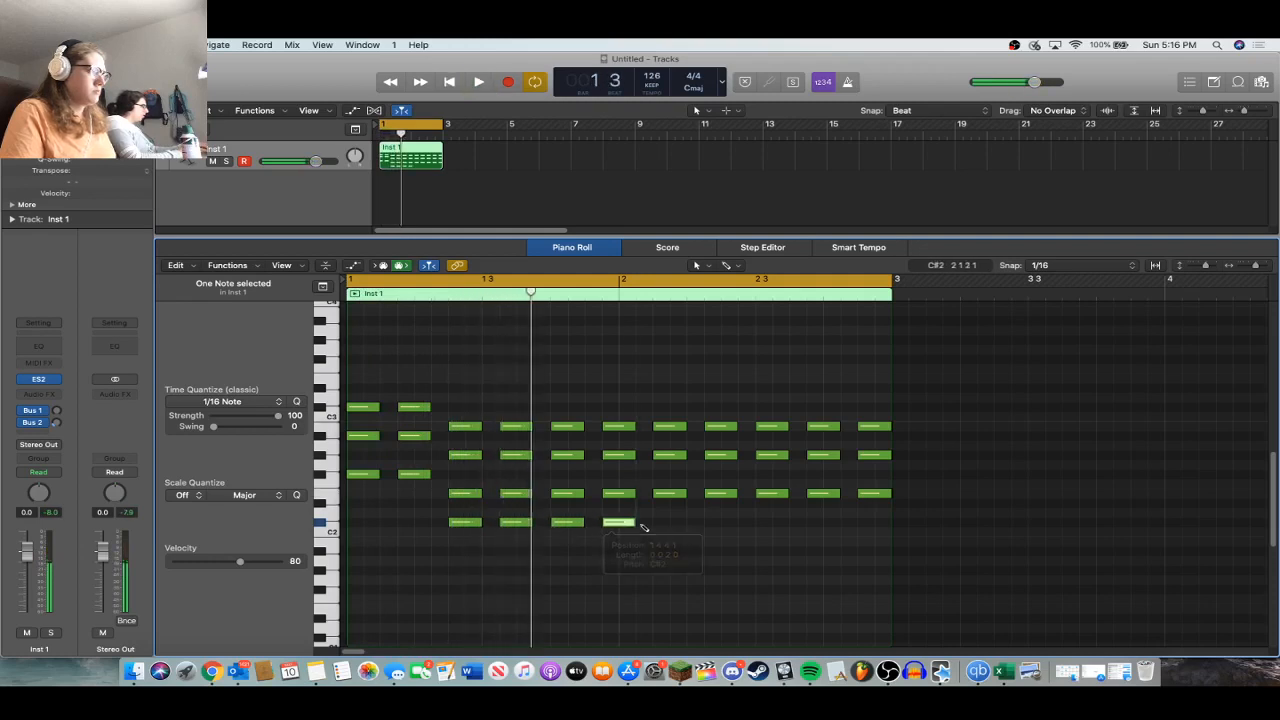
{"action": "left_click", "coordinate": [660, 522], "text": "super"}
{"action": "left_click", "coordinate": [712, 522], "text": "super"}
{"action": "left_click", "coordinate": [766, 522], "text": "super"}
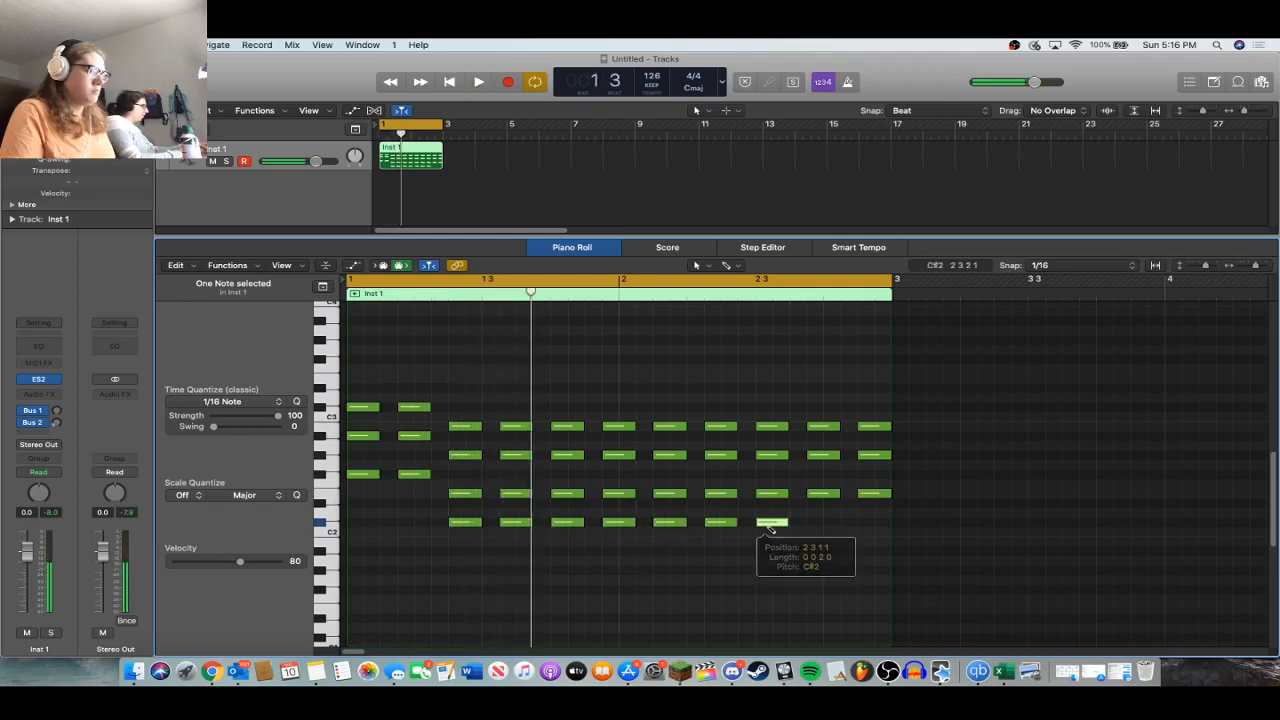
{"action": "left_click", "coordinate": [814, 522], "text": "super"}
{"action": "left_click", "coordinate": [866, 522], "text": "super"}
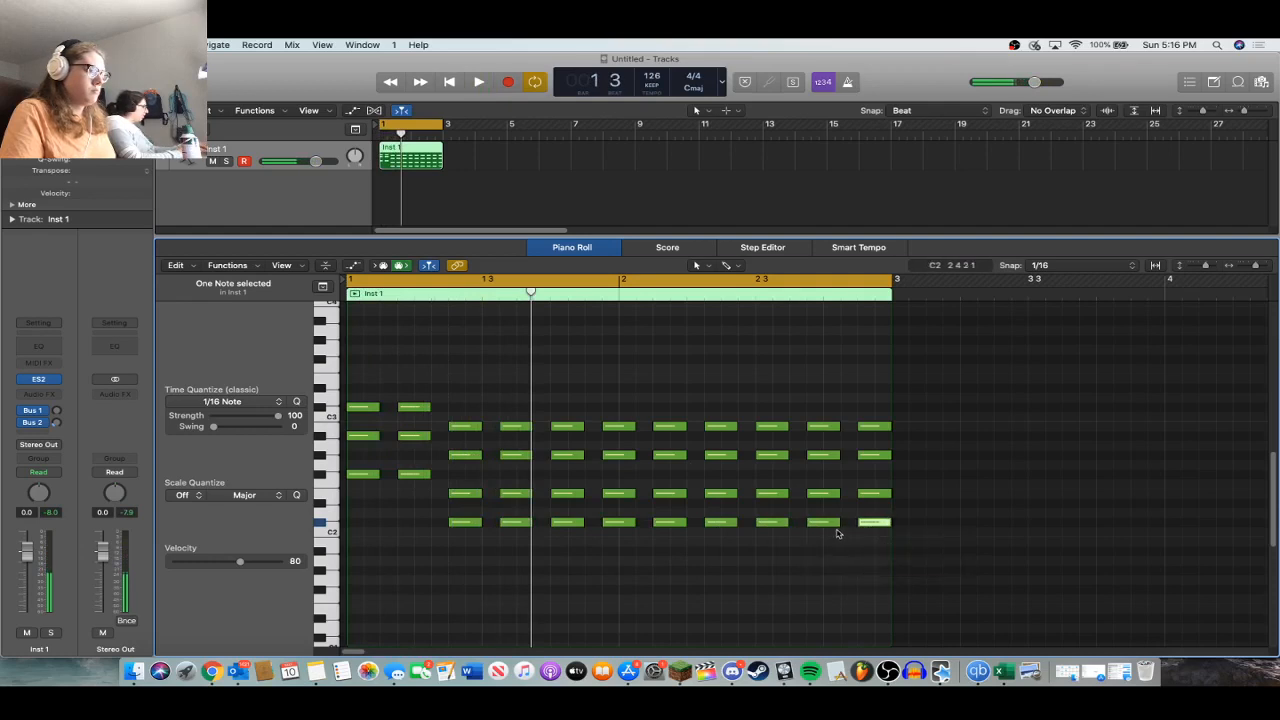
Transpose every note in the region up two semitones and play back the loop.
{"action": "left_click_drag", "start_coordinate": [570, 394], "coordinate": [372, 336]}
{"action": "left_click_drag", "start_coordinate": [361, 410], "coordinate": [360, 391]}
{"action": "key", "text": "space"}
{"action": "left_click", "coordinate": [465, 512]}
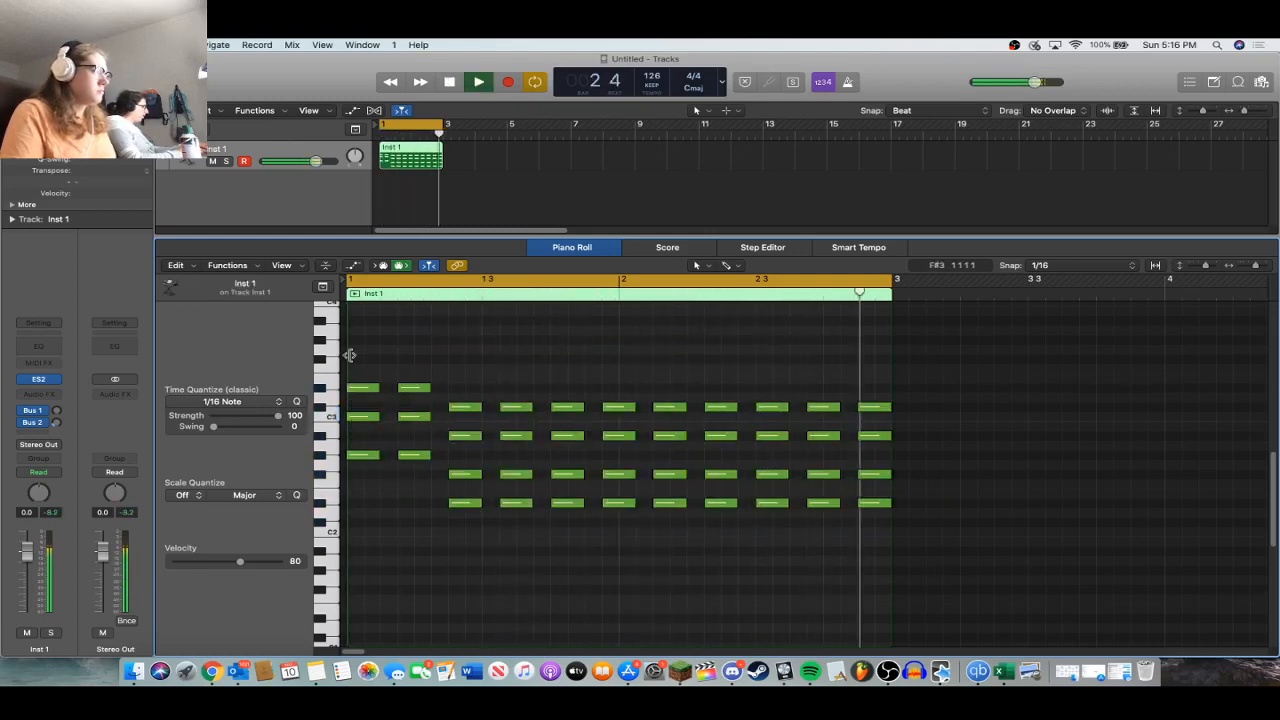
Add a G#3 top note above each of the first four chords, from 1 1 1 1 to 1 3 2 1.
{"action": "left_click", "coordinate": [363, 340]}
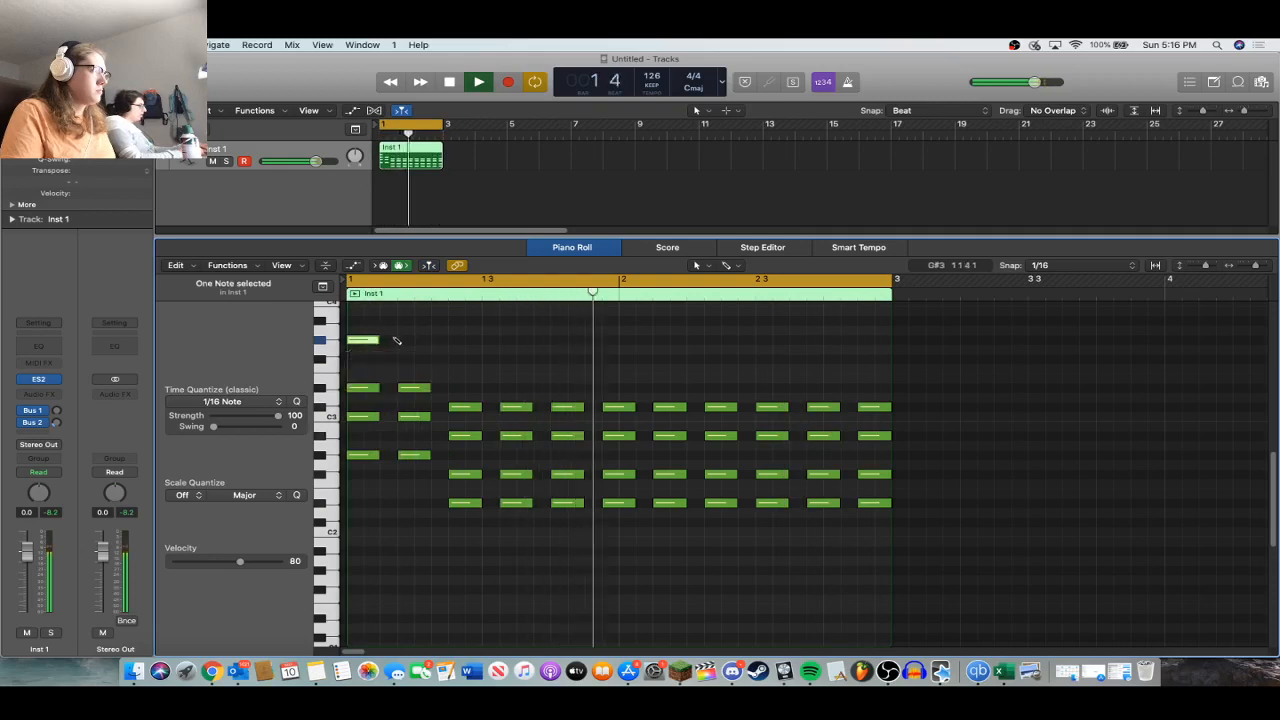
{"action": "left_click", "coordinate": [405, 340]}
{"action": "left_click", "coordinate": [457, 341]}
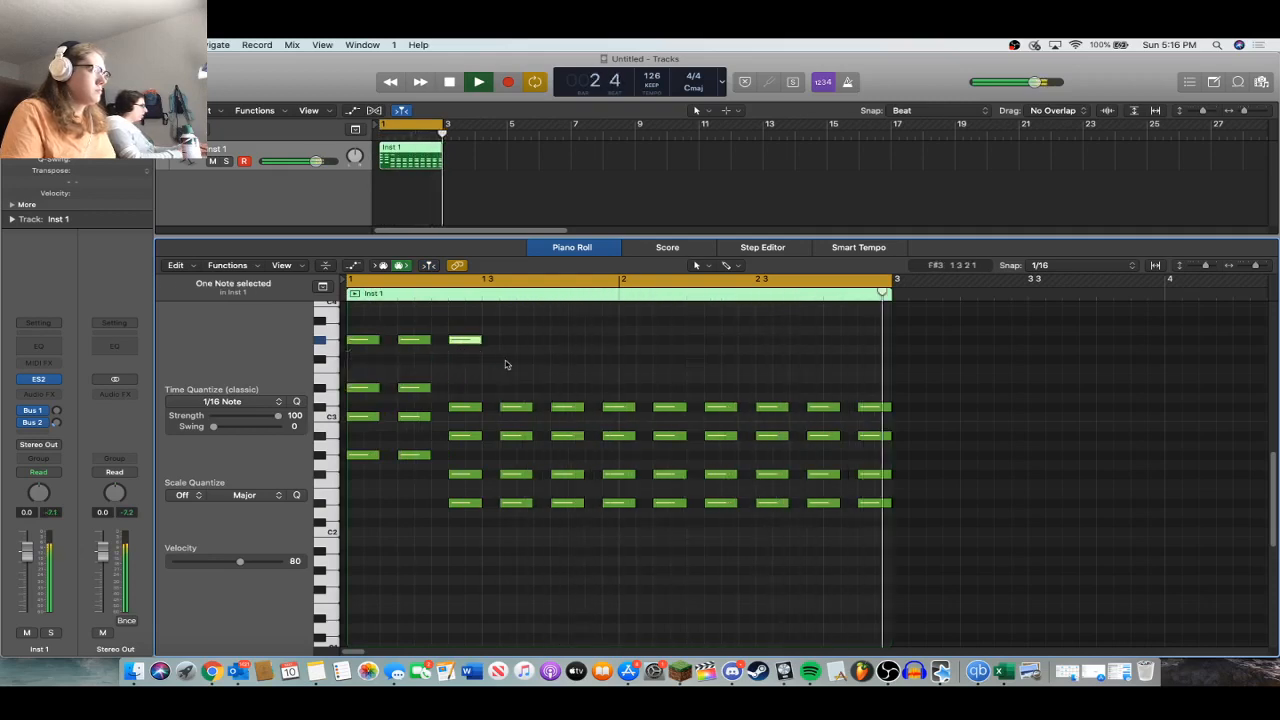
{"action": "key", "text": "space"}
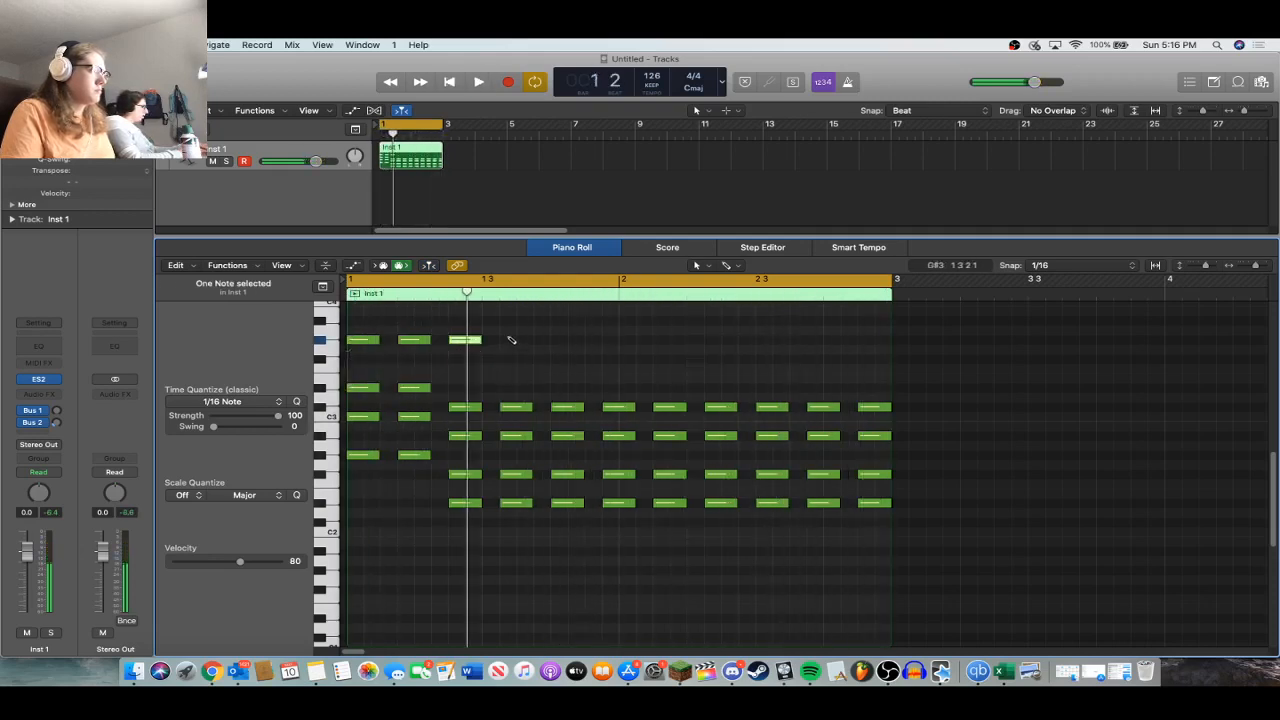
{"action": "left_click", "coordinate": [512, 340]}
Add an F3 top note above each of the seven remaining chords, from 1 4 1 1 to 2 4 3 1, and play the loop.
{"action": "left_click", "coordinate": [560, 368]}
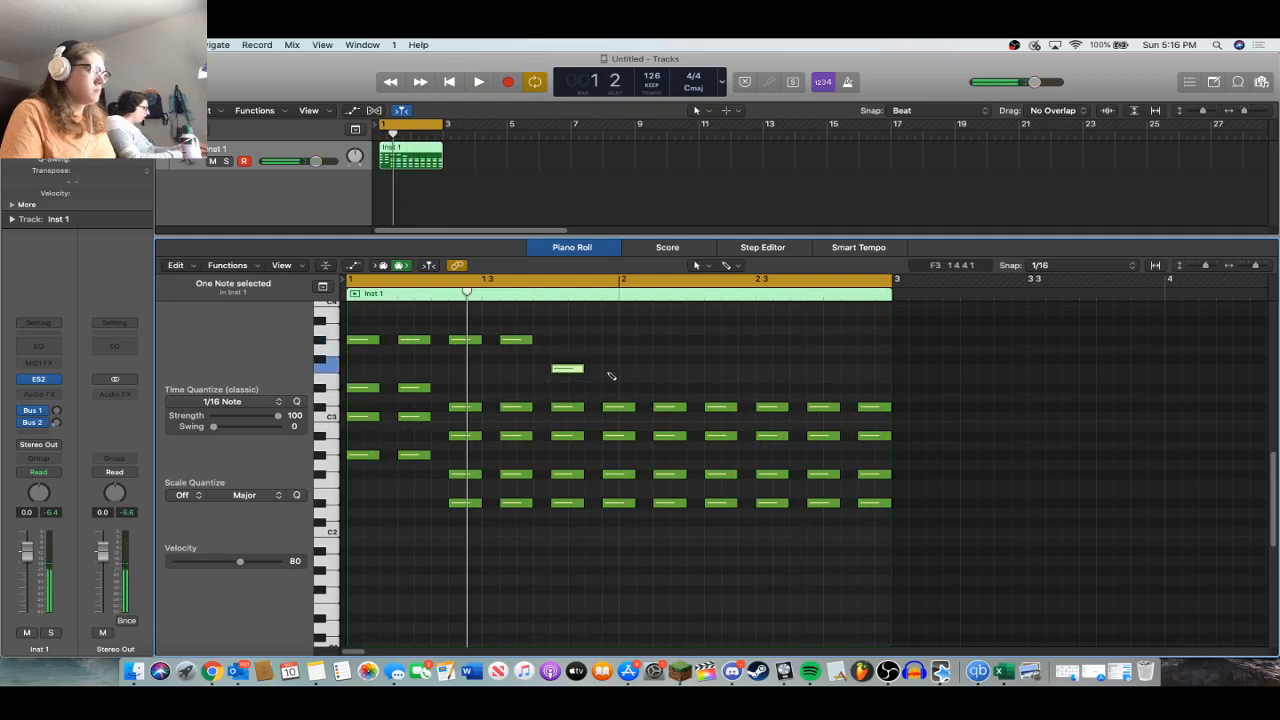
{"action": "left_click", "coordinate": [608, 369]}
{"action": "left_click", "coordinate": [662, 369]}
{"action": "left_click", "coordinate": [713, 369]}
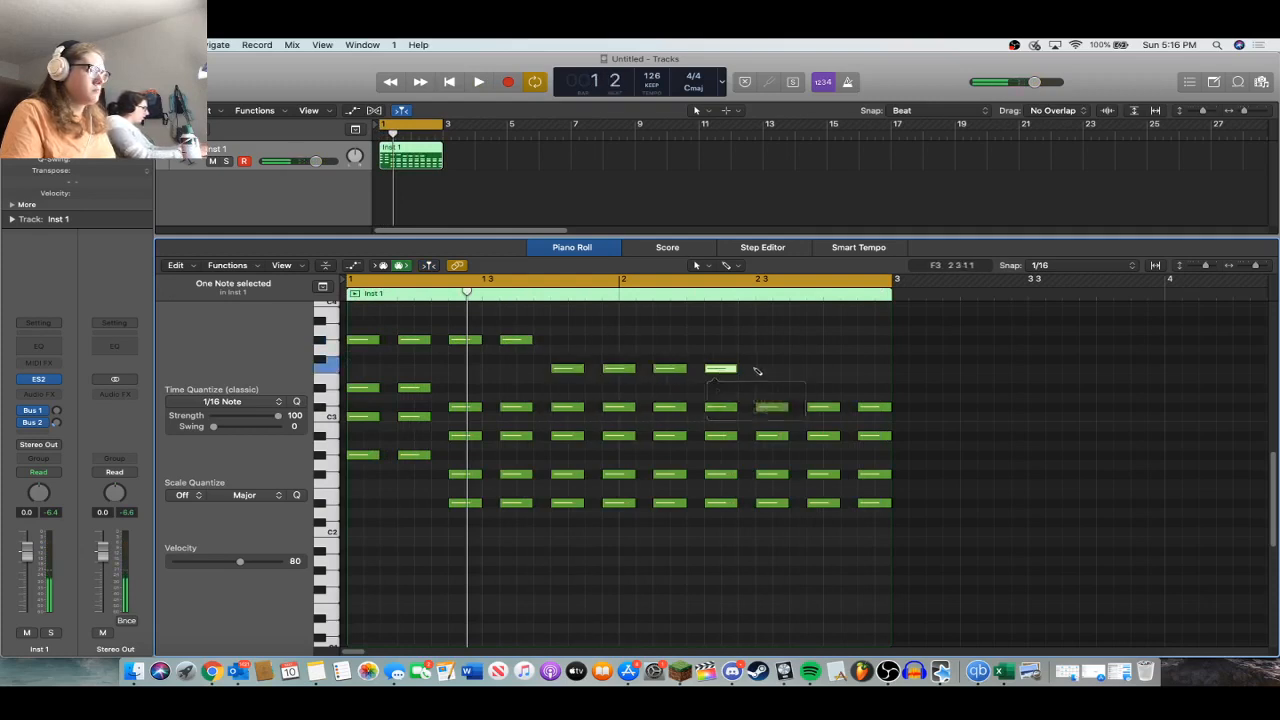
{"action": "left_click", "coordinate": [764, 369]}
{"action": "left_click", "coordinate": [815, 369]}
{"action": "left_click", "coordinate": [874, 369]}
{"action": "key", "text": "space"}
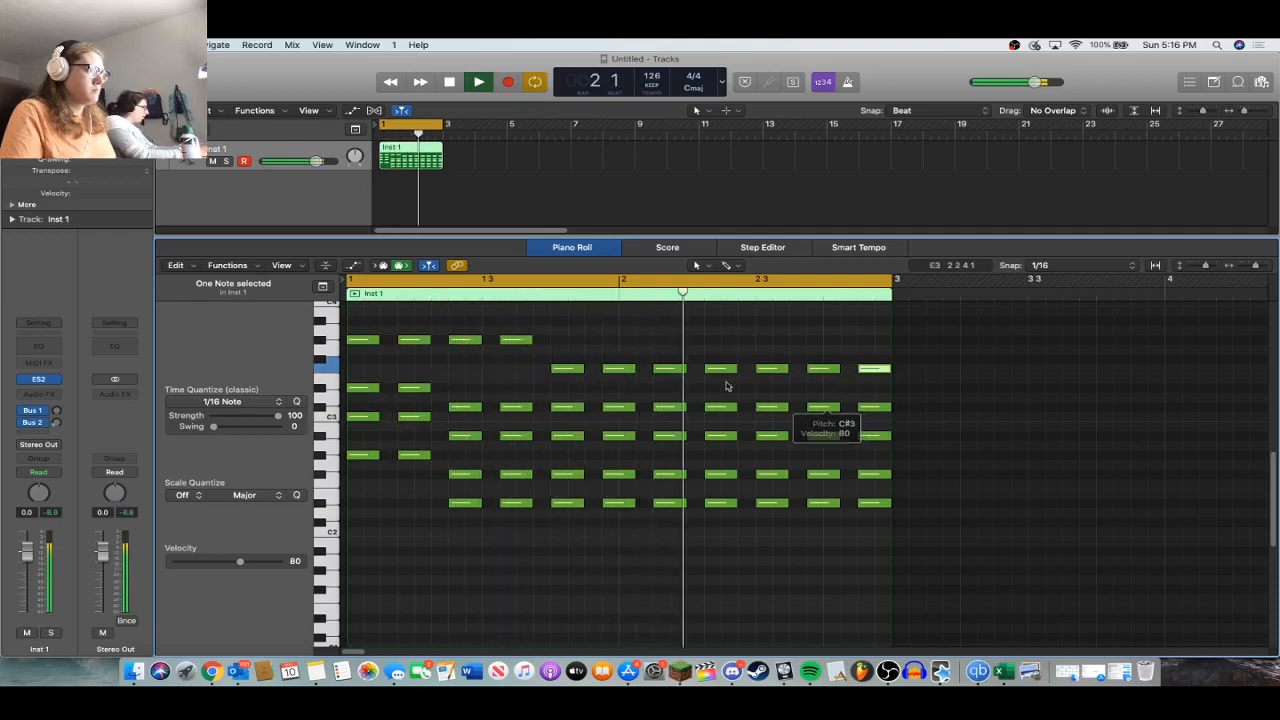
Raise the seven F3 notes to G#3, and move the nine top notes from 1 2 3 1 onward up to A#3.
{"action": "left_click_drag", "start_coordinate": [840, 380], "coordinate": [888, 362]}
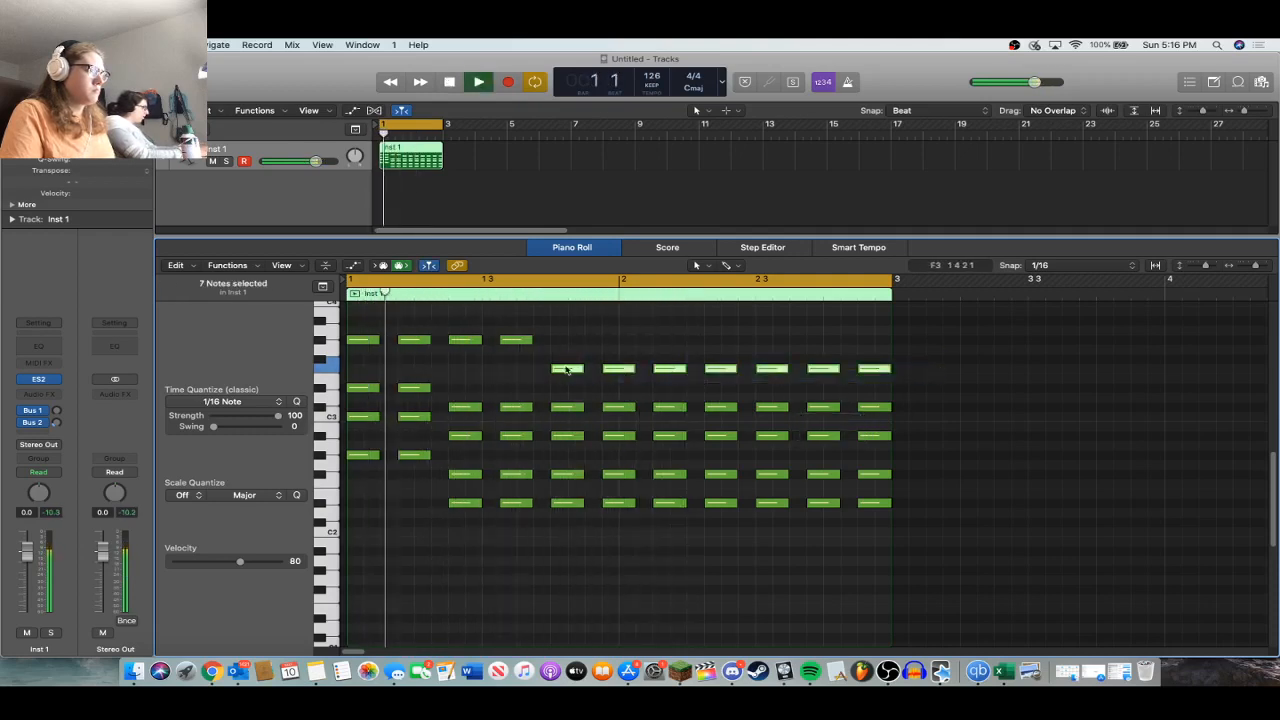
{"action": "left_click_drag", "start_coordinate": [566, 369], "coordinate": [577, 343]}
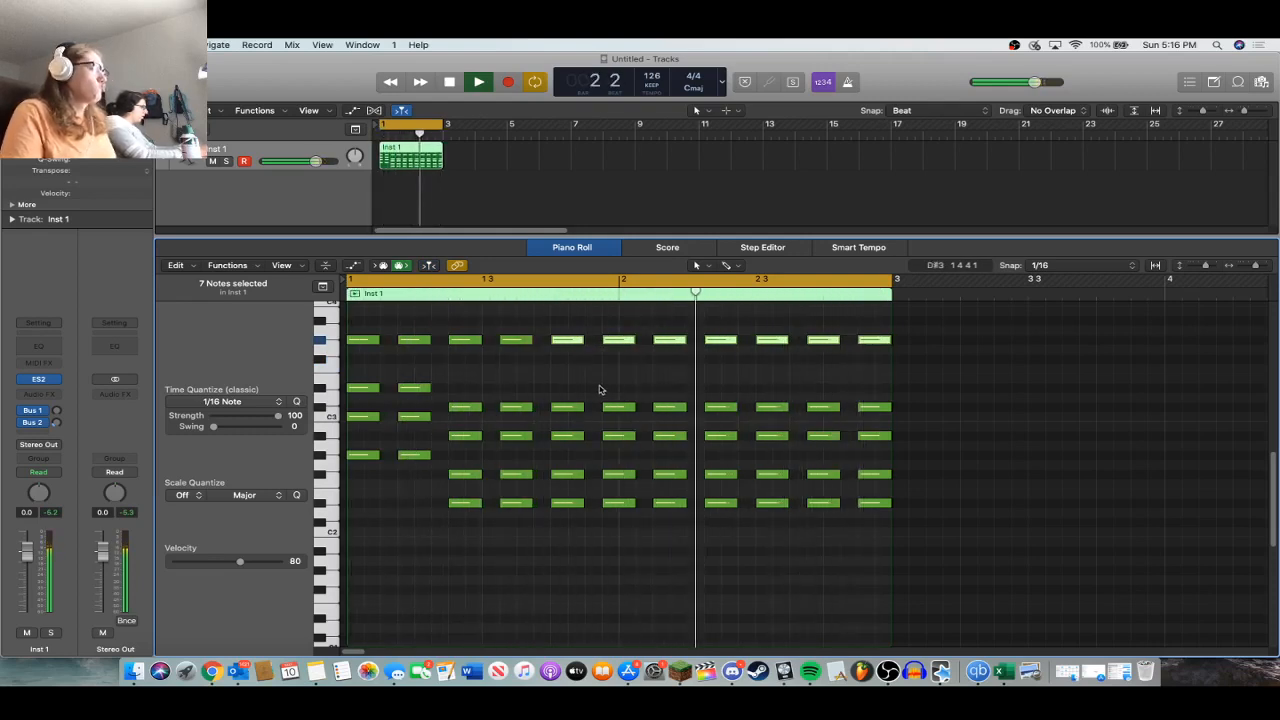
{"action": "left_click_drag", "start_coordinate": [882, 356], "coordinate": [458, 322]}
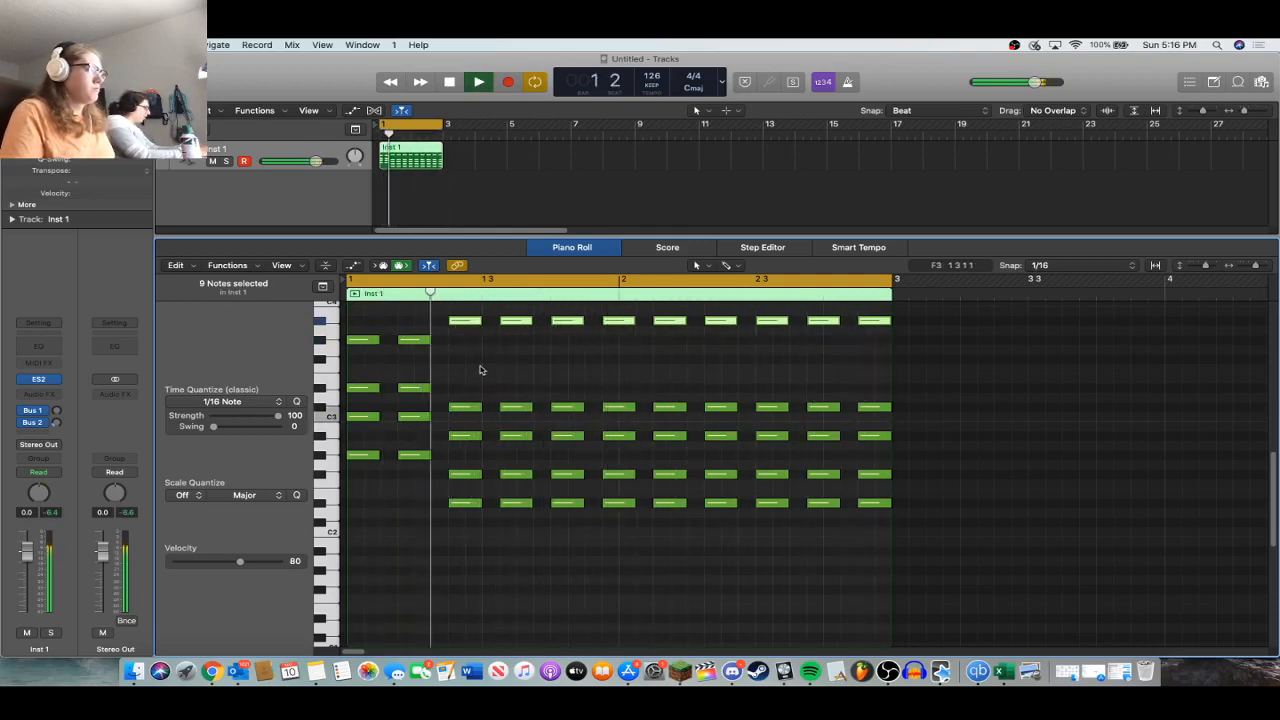
{"action": "left_click", "coordinate": [397, 517]}
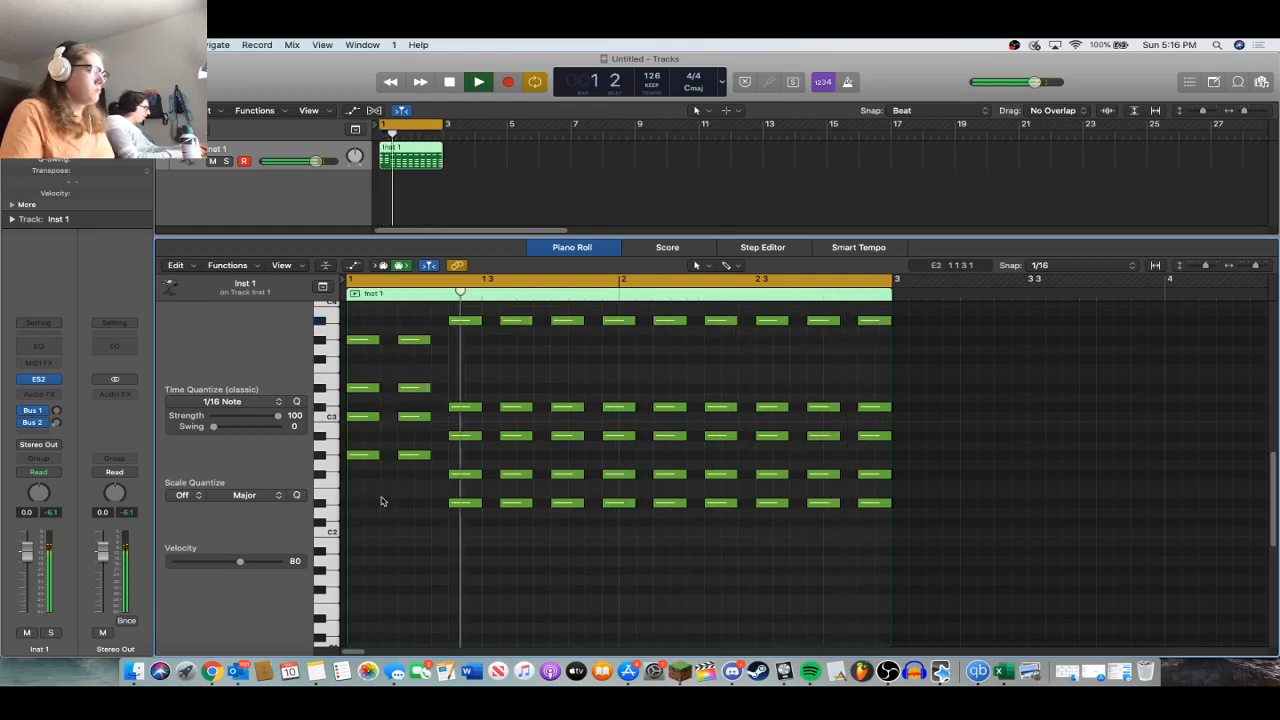
{"action": "key", "text": "space"}
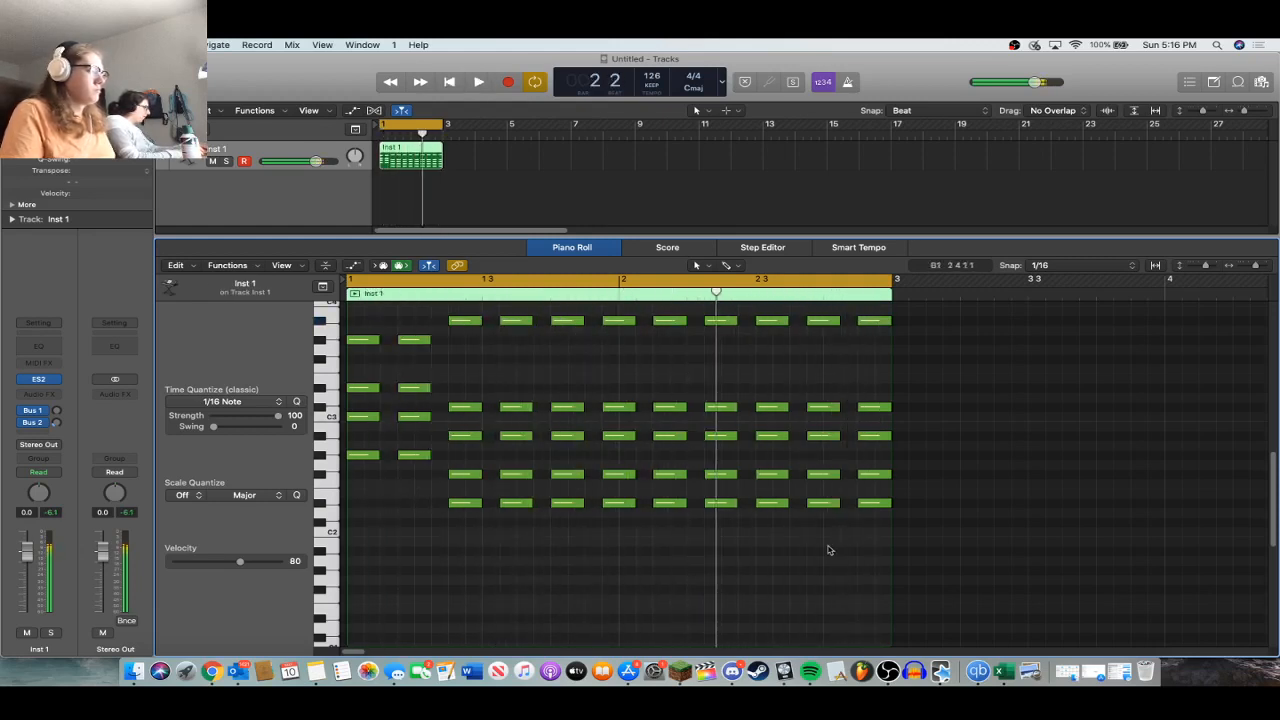
Duplicate the lowest note of each of the nine chords from 1 2 3 1 onward one octave down, at D#1.
{"action": "scroll", "coordinate": [845, 525], "scroll_direction": "down", "scroll_amount": 3}
{"action": "left_click_drag", "start_coordinate": [886, 470], "coordinate": [472, 443]}
{"action": "left_click", "coordinate": [426, 423]}
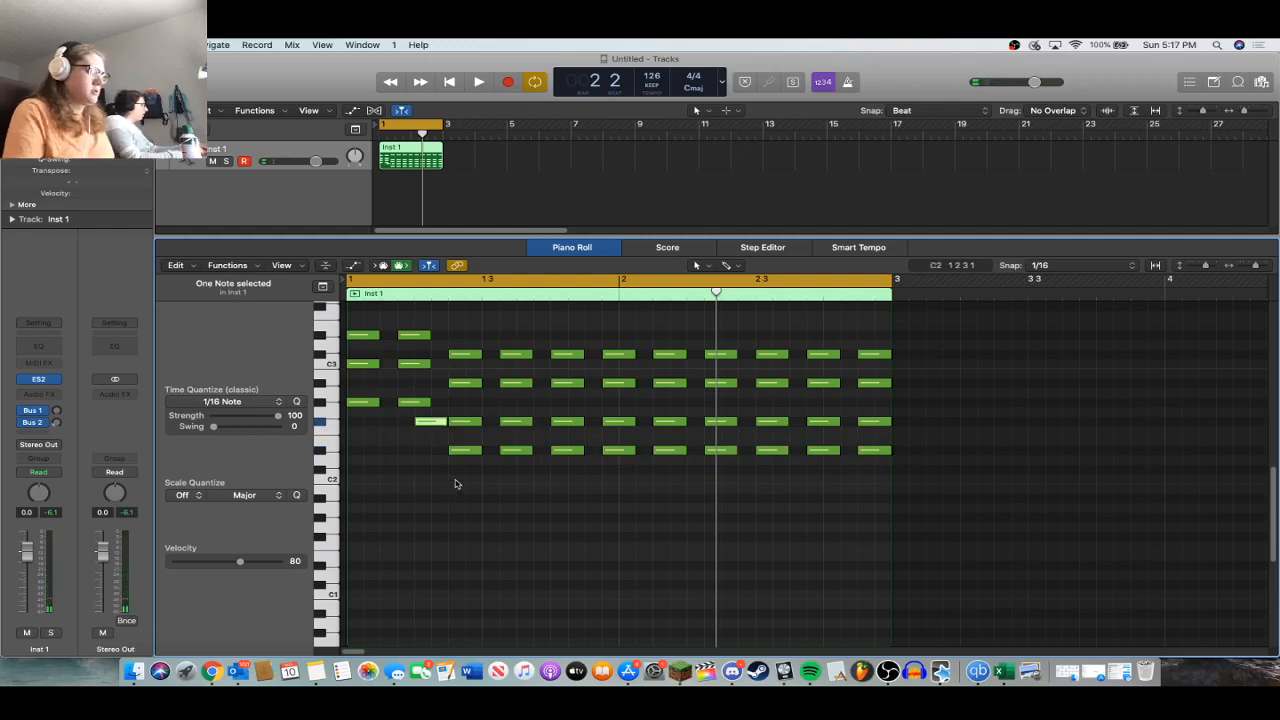
{"action": "key", "text": "Delete"}
{"action": "left_click_drag", "start_coordinate": [455, 484], "coordinate": [930, 442]}
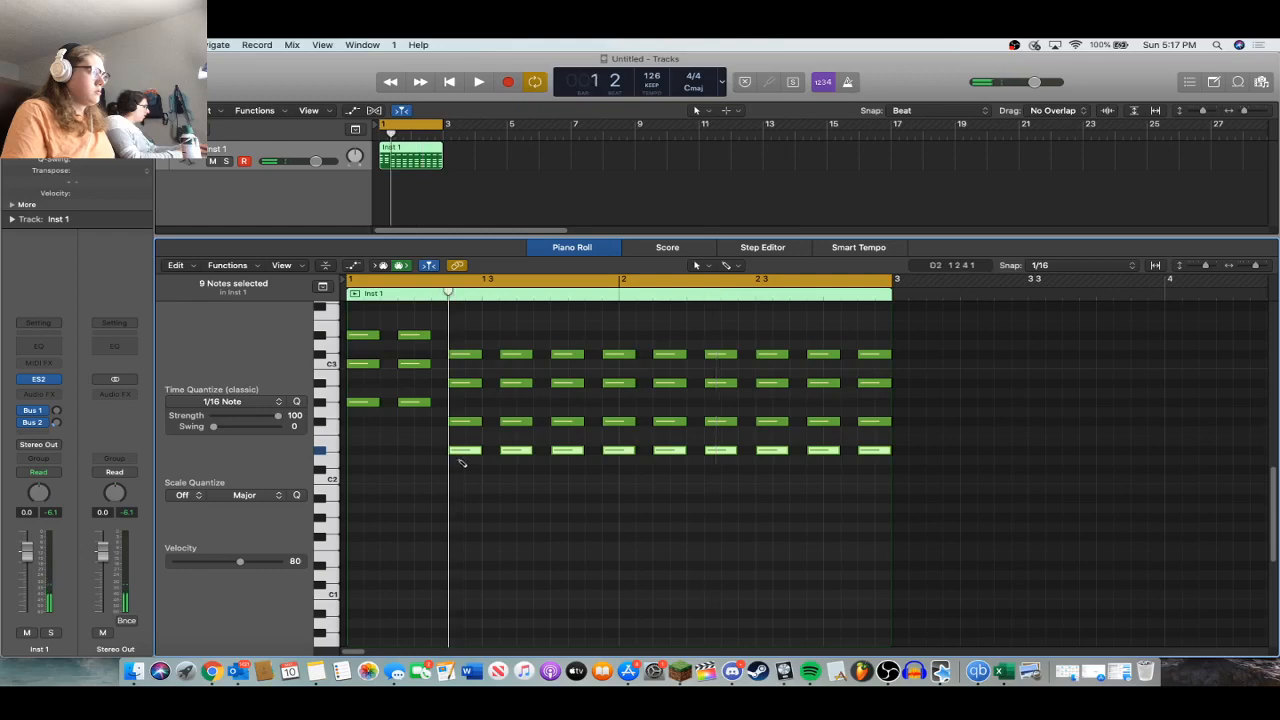
{"action": "left_click_drag", "start_coordinate": [470, 452], "coordinate": [470, 568]}
Add a G#1 bass note under each of the first two chords and play back the loop.
{"action": "left_click_drag", "start_coordinate": [429, 437], "coordinate": [350, 372]}
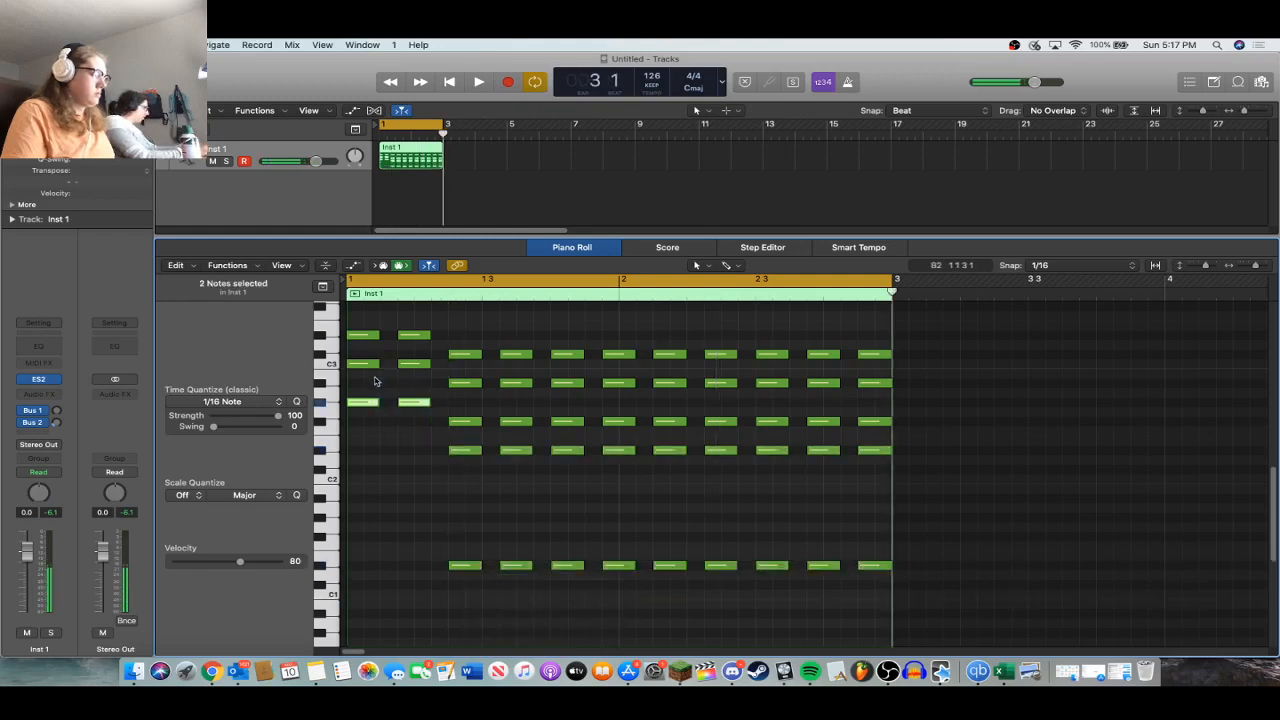
{"action": "left_click", "coordinate": [352, 517], "text": "super"}
{"action": "left_click", "coordinate": [402, 517], "text": "super"}
{"action": "key", "text": "space"}
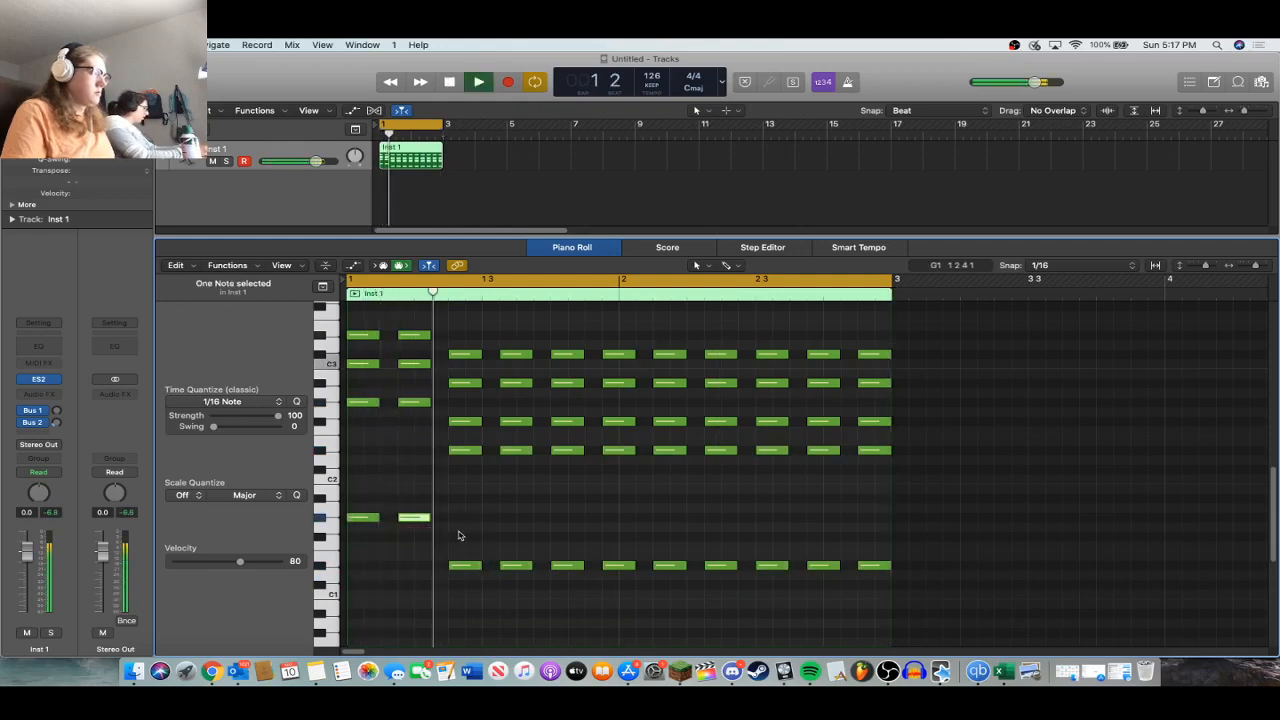
{"action": "key", "text": "space"}
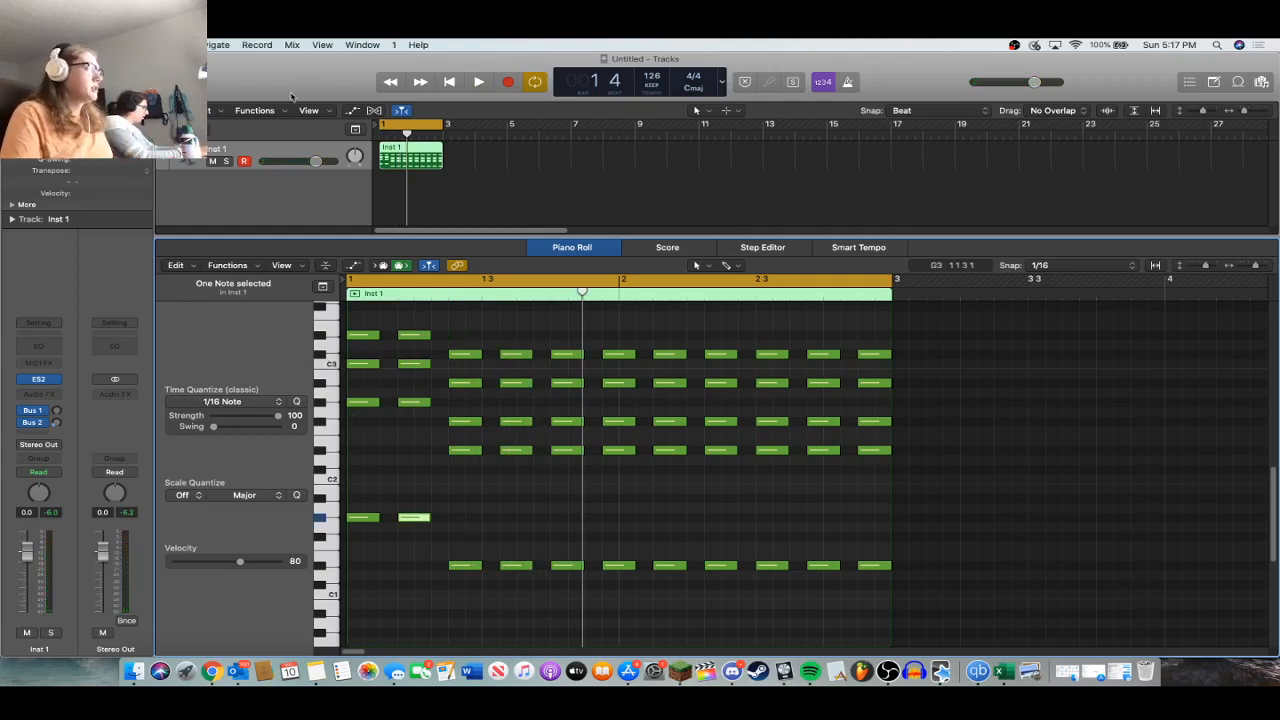
Bring up the track's ES2 synth and adjust the mix balance of its three oscillators.
{"action": "left_click", "coordinate": [39, 380]}
{"action": "left_click_drag", "start_coordinate": [683, 214], "coordinate": [527, 204]}
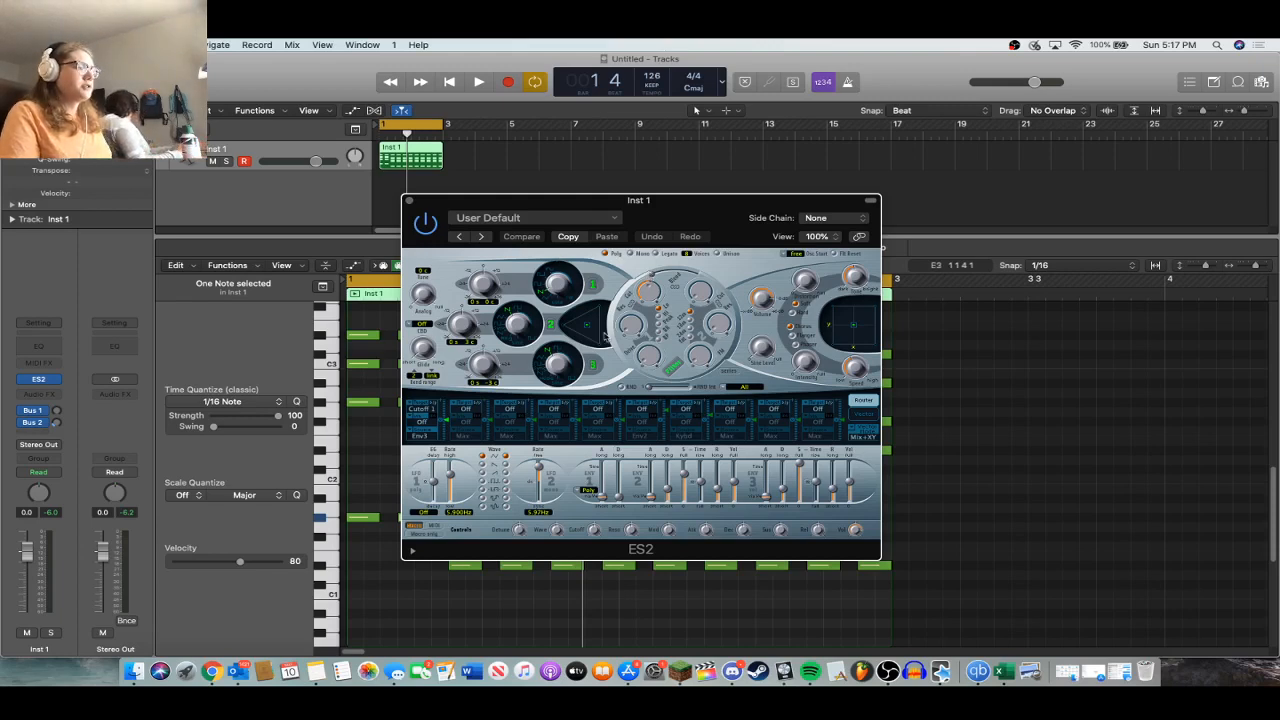
{"action": "left_click_drag", "start_coordinate": [582, 328], "coordinate": [586, 322]}
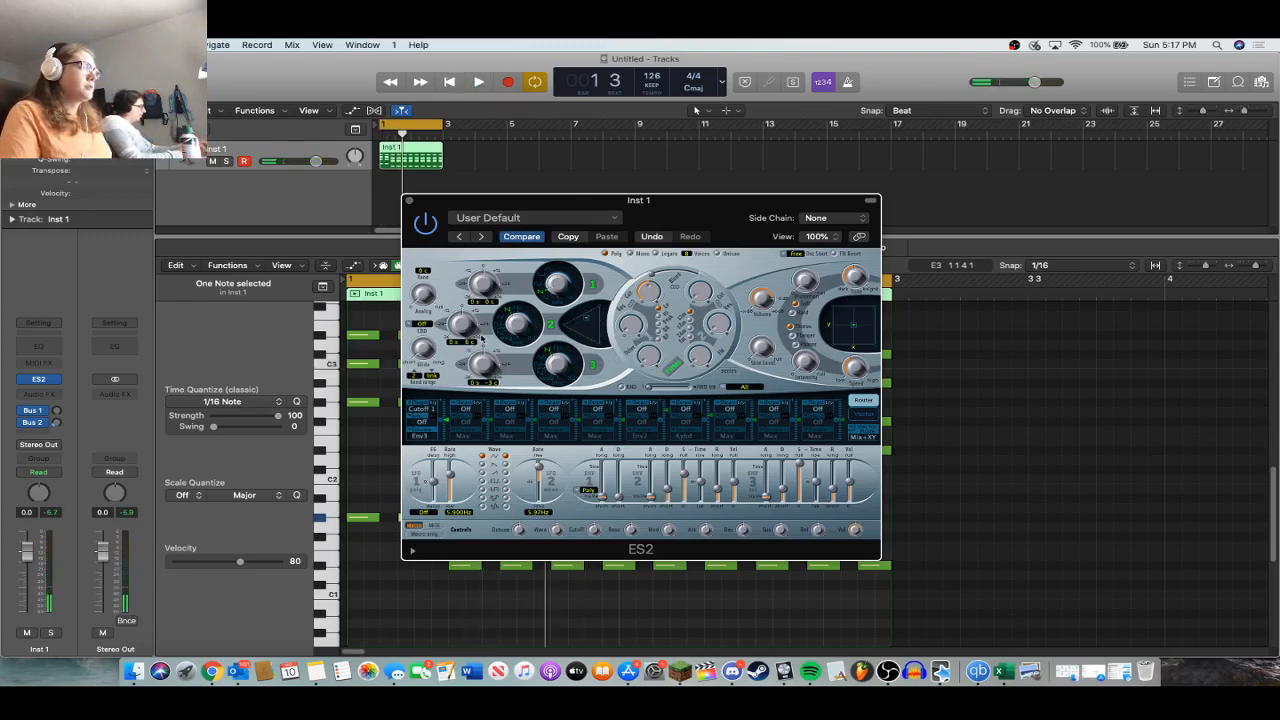
Set oscillator 3 to 0 semitones, detune oscillator 2 by 3 cents and oscillator 3 by -3 cents, and play the loop.
{"action": "left_click_drag", "start_coordinate": [486, 371], "coordinate": [499, 386]}
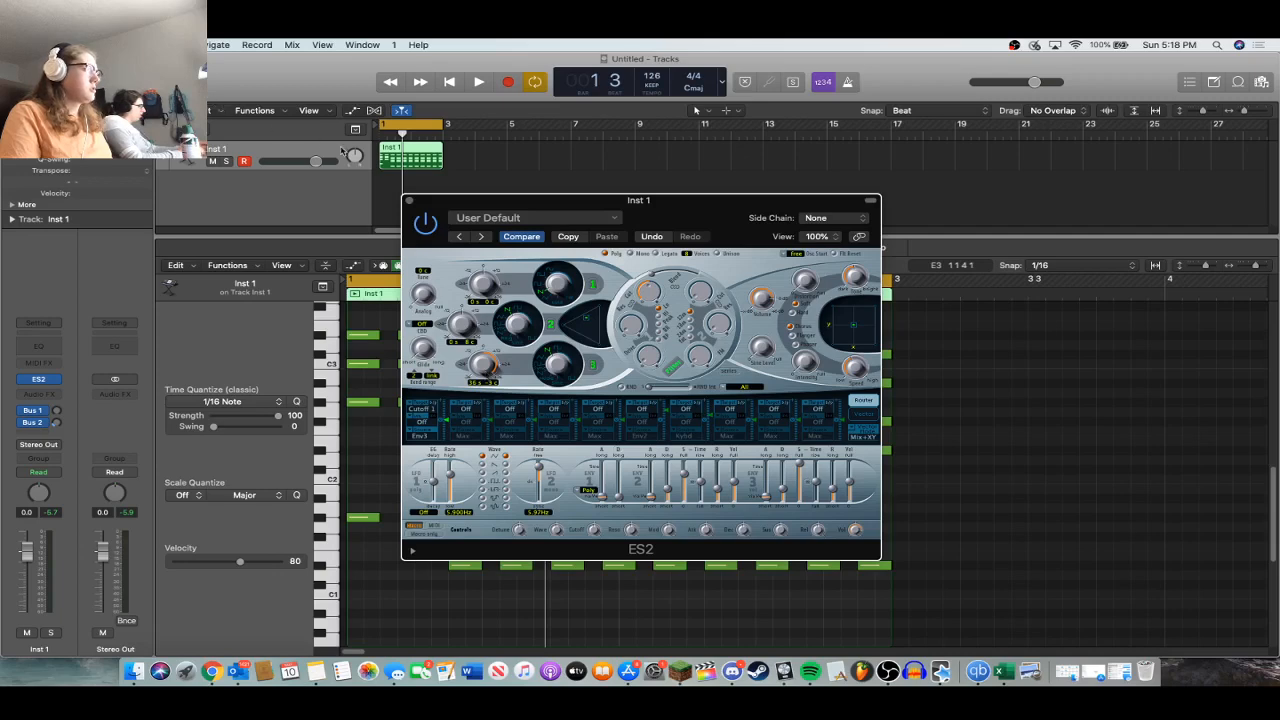
{"action": "left_click_drag", "start_coordinate": [477, 193], "coordinate": [447, 199]}
{"action": "left_click", "coordinate": [405, 525]}
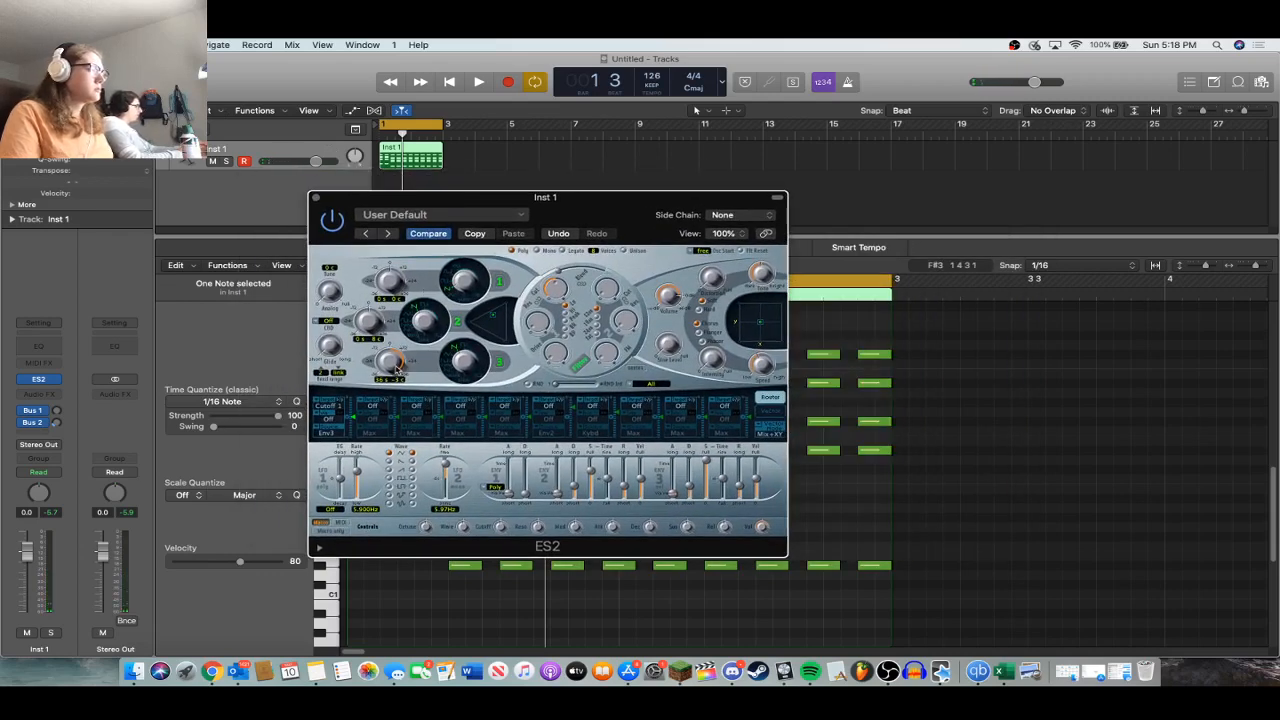
{"action": "double_click", "coordinate": [383, 380]}
{"action": "type", "text": "0"}
{"action": "key", "text": "Return"}
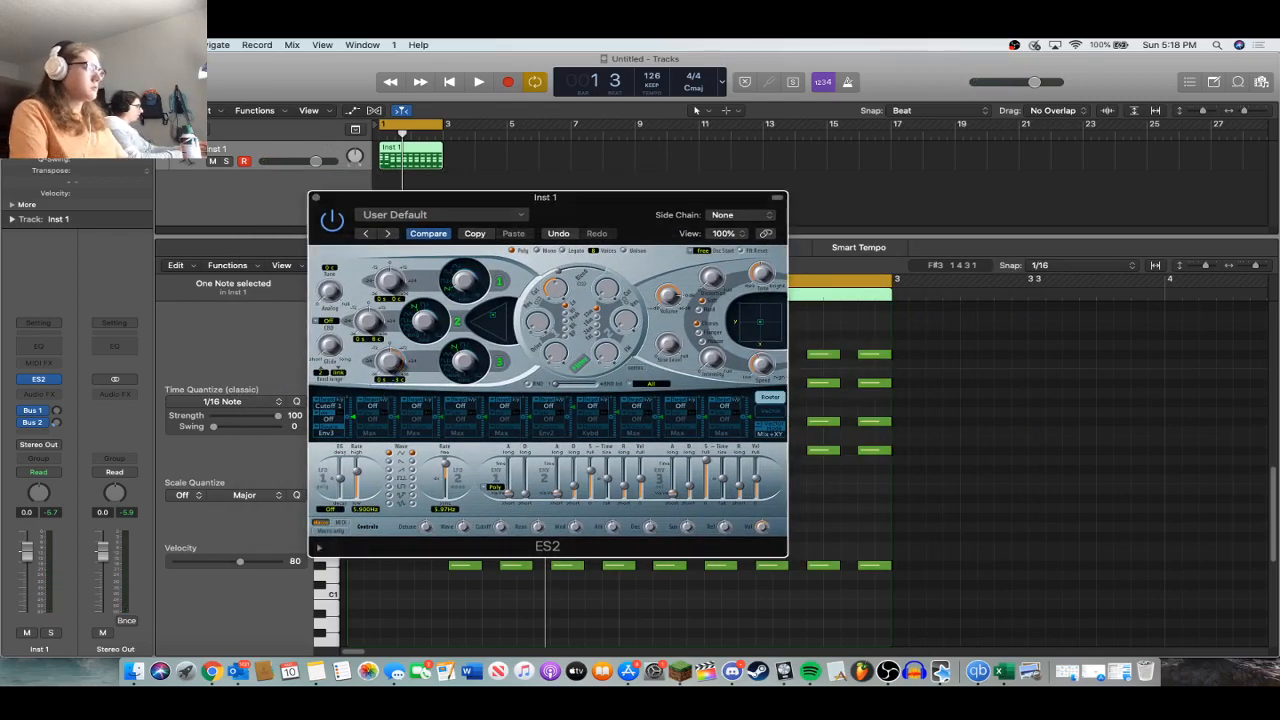
{"action": "key", "text": "space"}
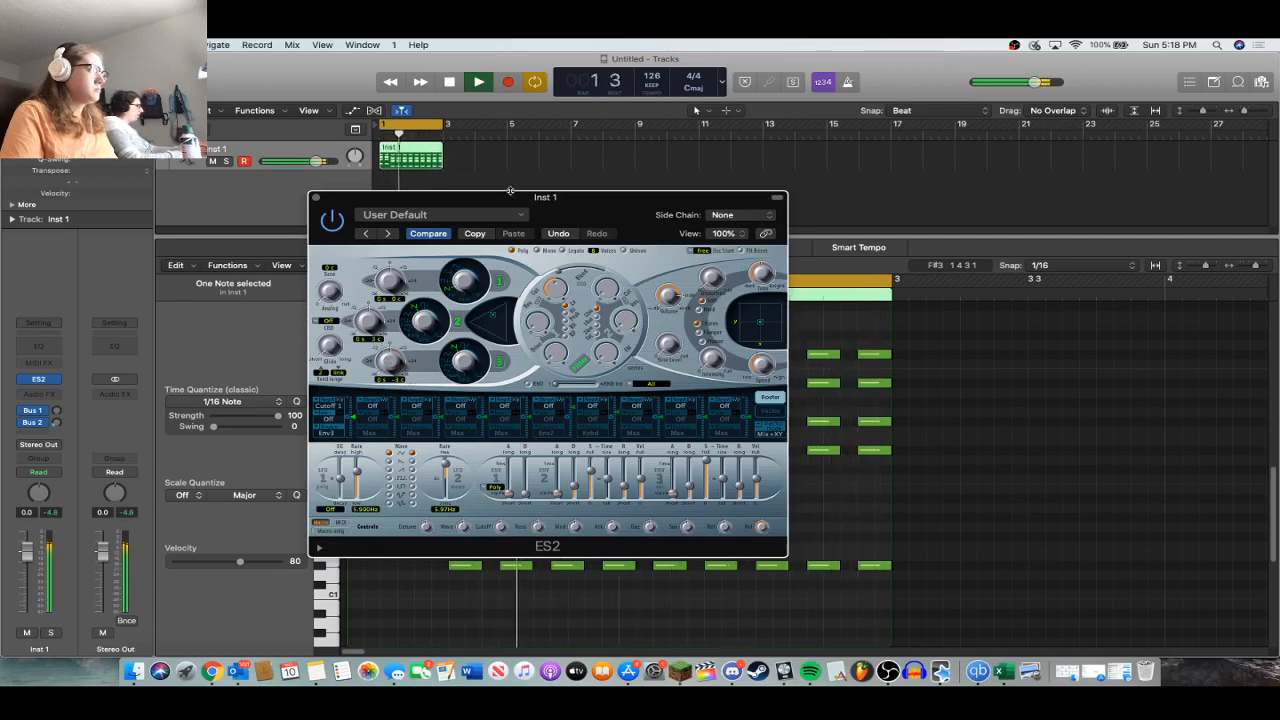
{"action": "left_click_drag", "start_coordinate": [513, 201], "coordinate": [745, 248]}
{"action": "key", "text": "space"}
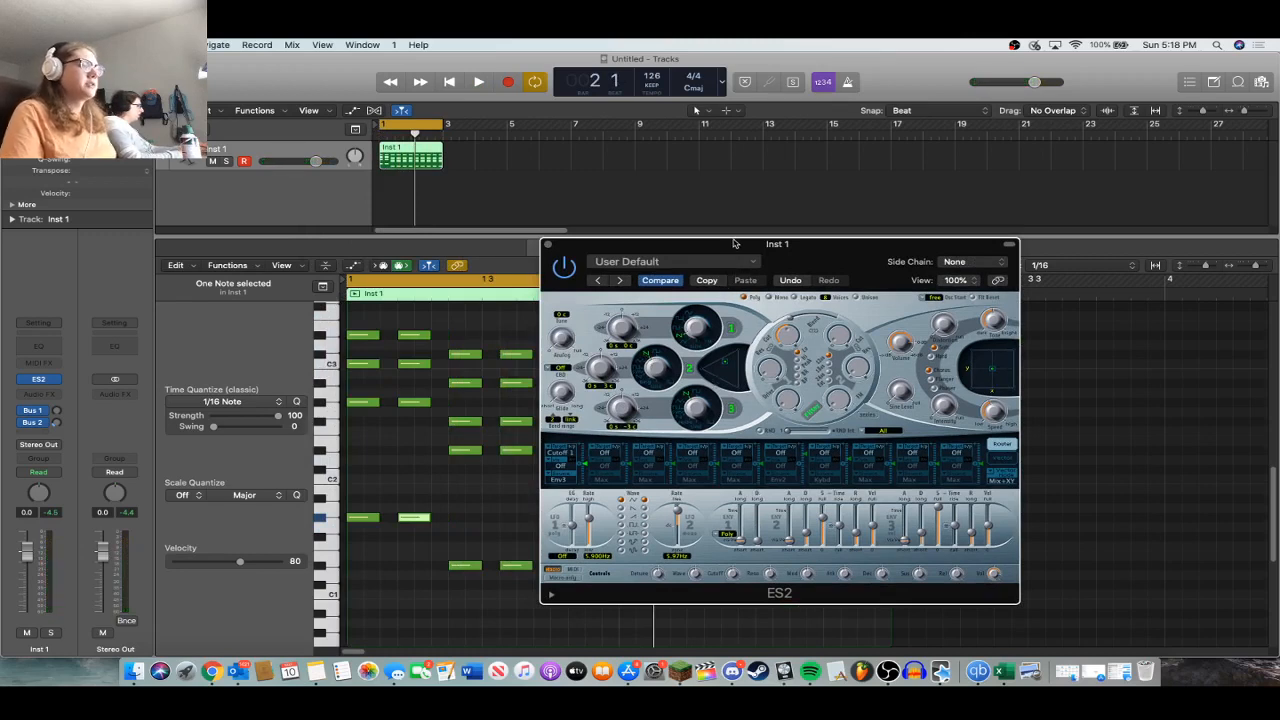
Lower envelope 3's sustain to minimum, set its decay to 330 ms and envelope 2's decay to 240 ms, auditioning the loop.
{"action": "left_click_drag", "start_coordinate": [746, 247], "coordinate": [684, 181]}
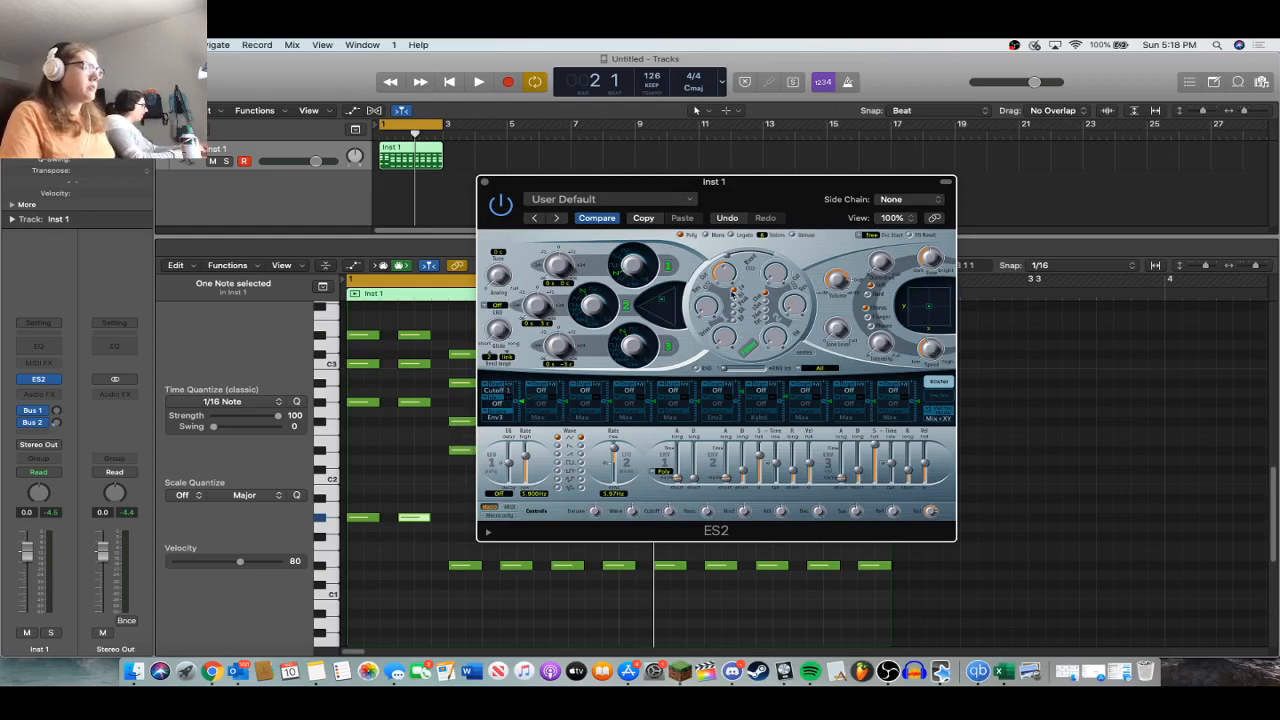
{"action": "left_click_drag", "start_coordinate": [876, 448], "coordinate": [875, 497]}
{"action": "mouse_move", "coordinate": [860, 473]}
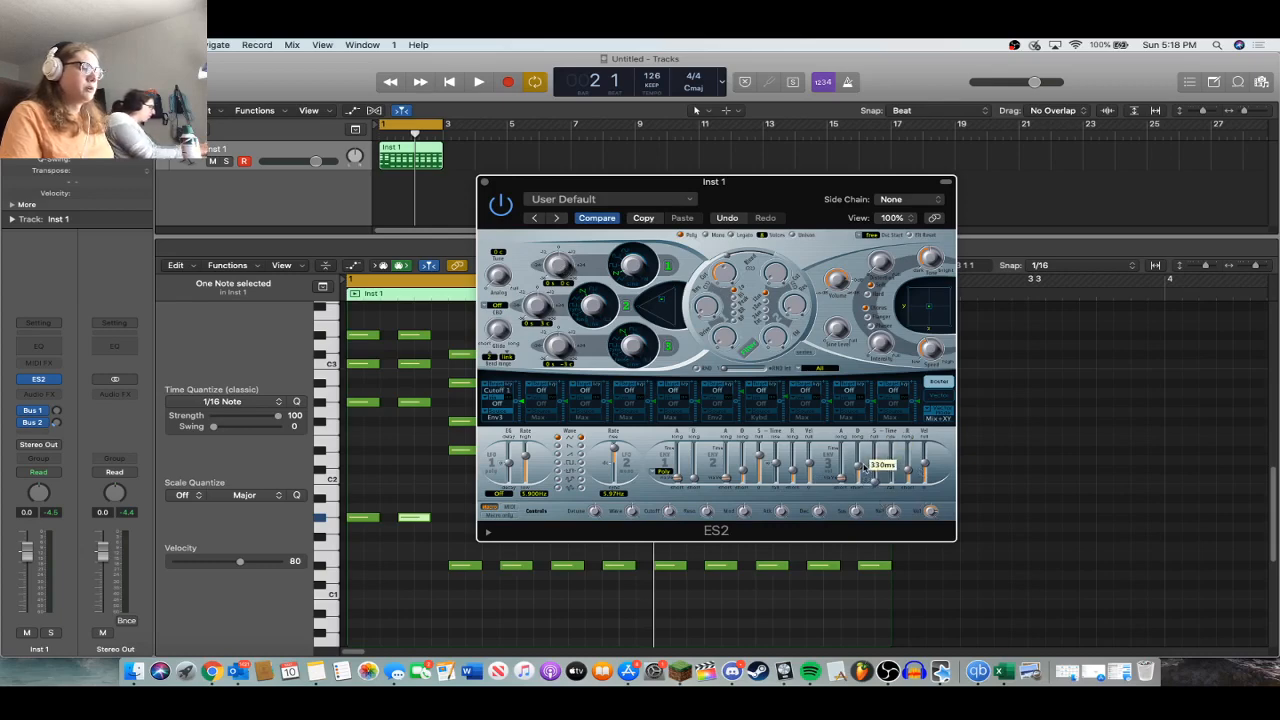
{"action": "key", "text": "space"}
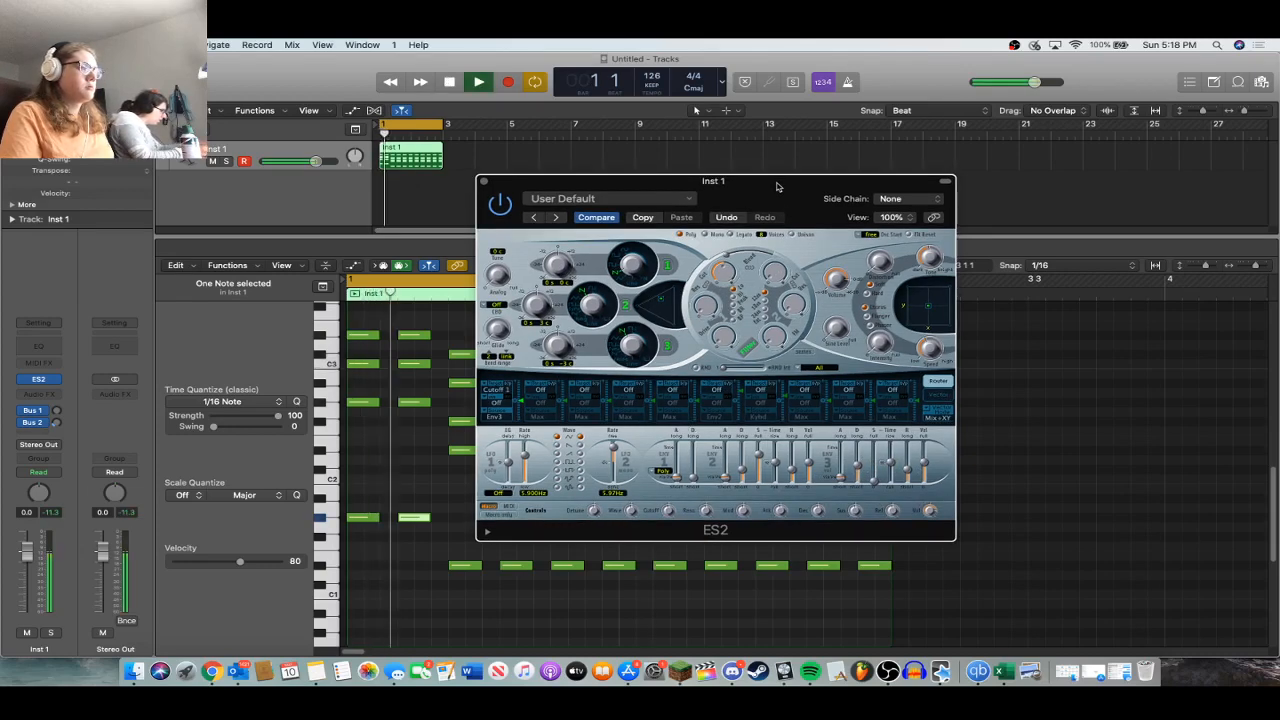
{"action": "key", "text": "space"}
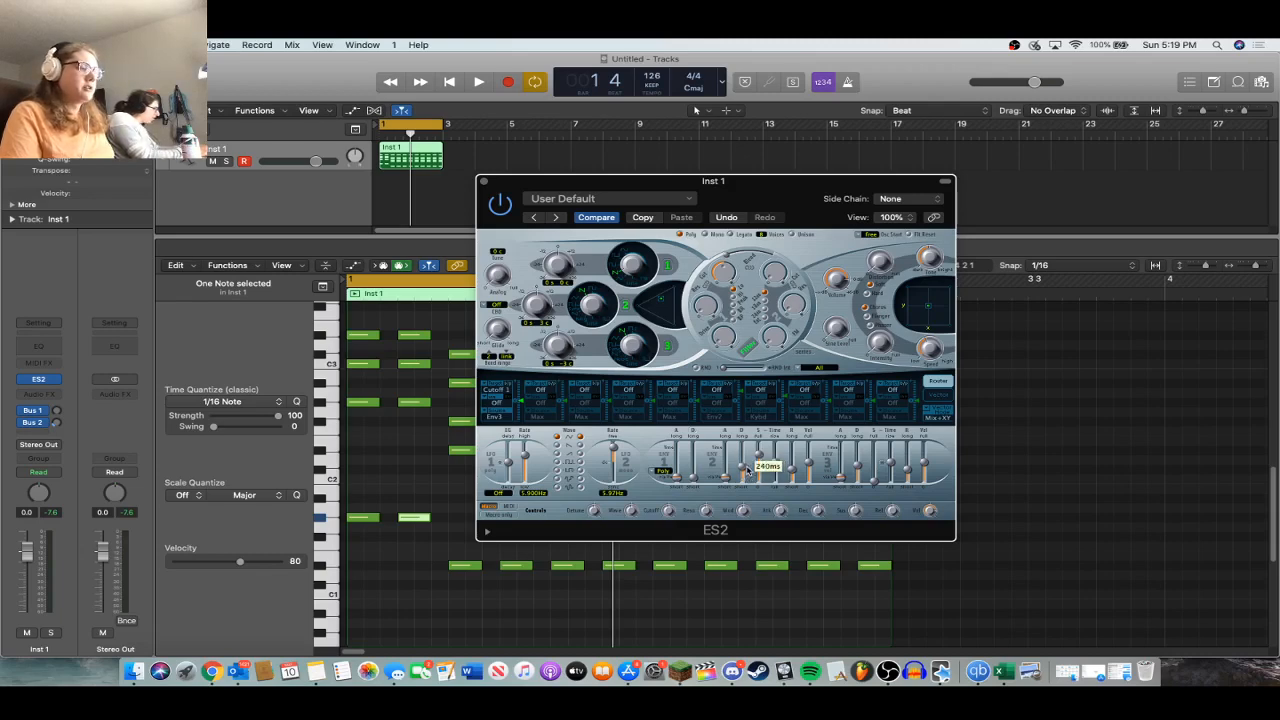
{"action": "key", "text": "space"}
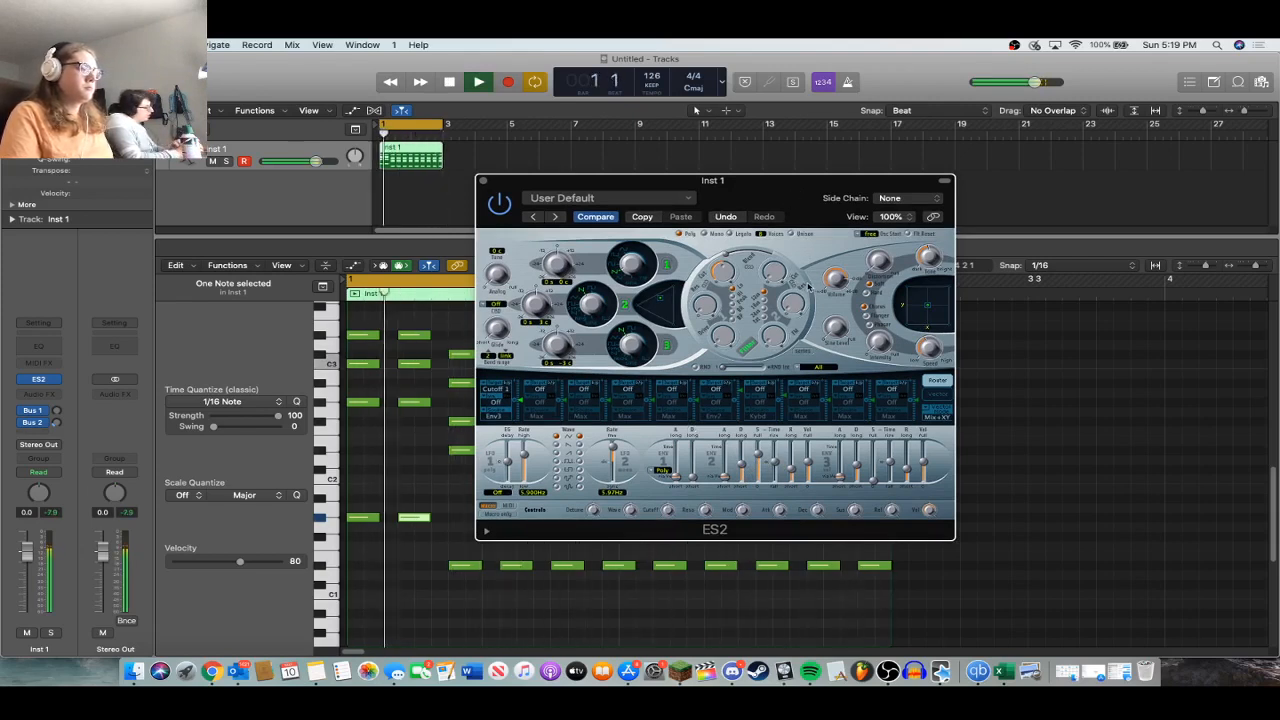
{"action": "key", "text": "space"}
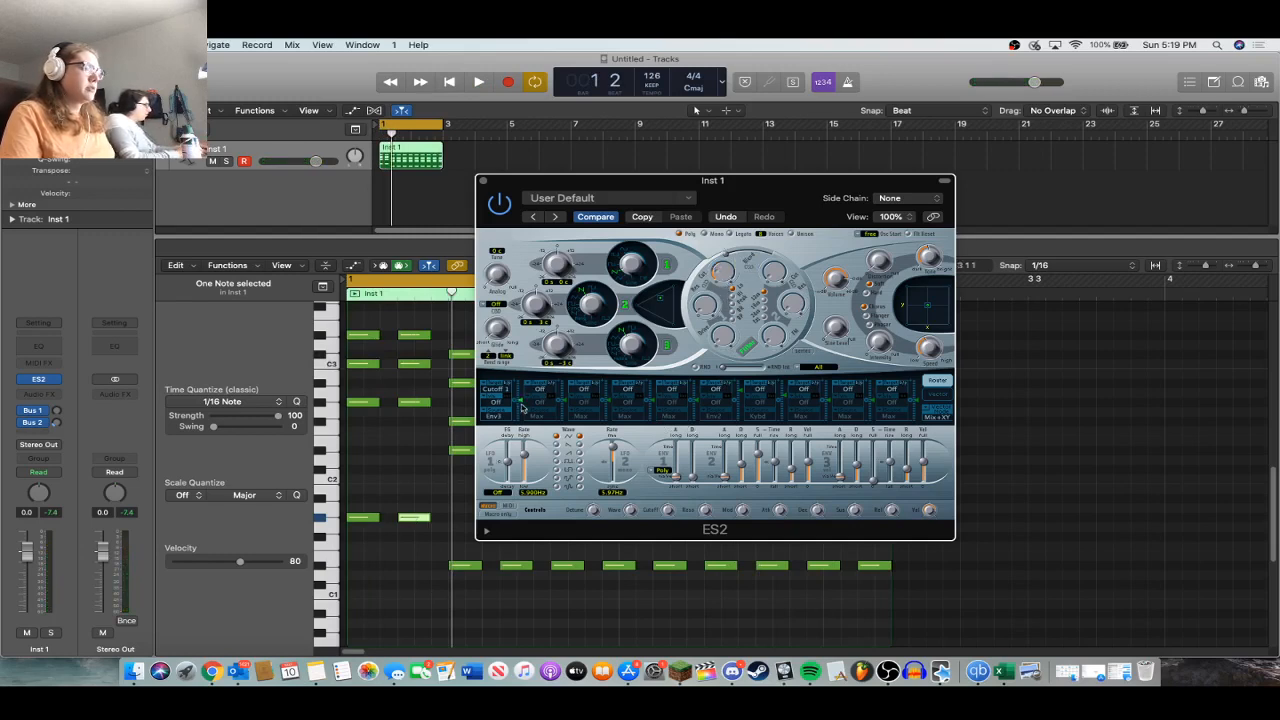
Raise the Env3 modulation of Cutoff 1 to its maximum amount while auditioning the loop.
{"action": "left_click_drag", "start_coordinate": [522, 403], "coordinate": [528, 383]}
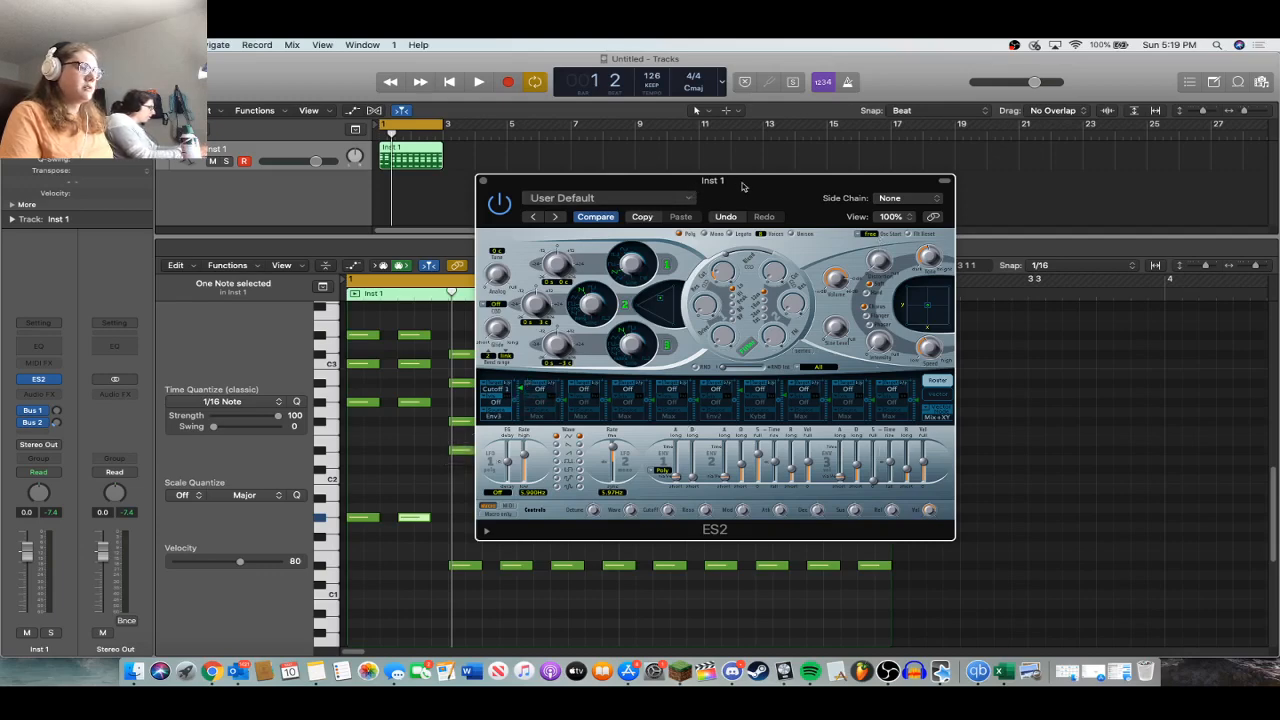
{"action": "key", "text": "space"}
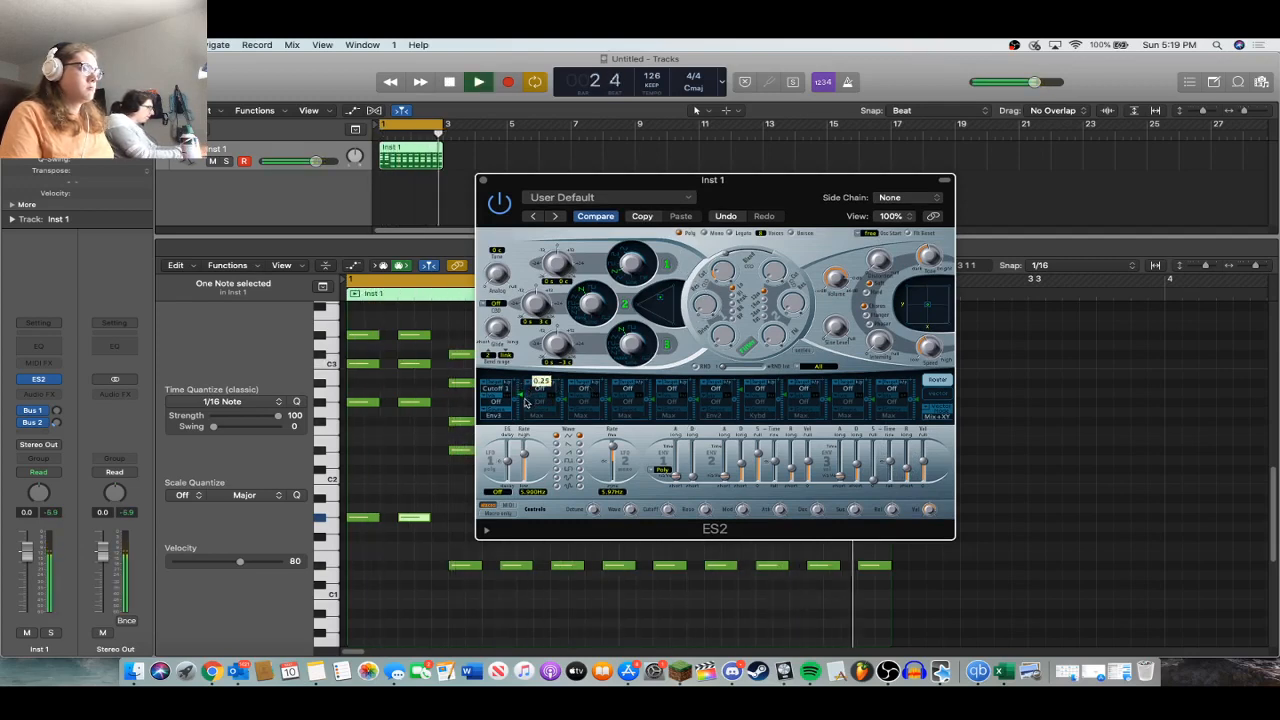
{"action": "left_click_drag", "start_coordinate": [520, 386], "coordinate": [532, 381]}
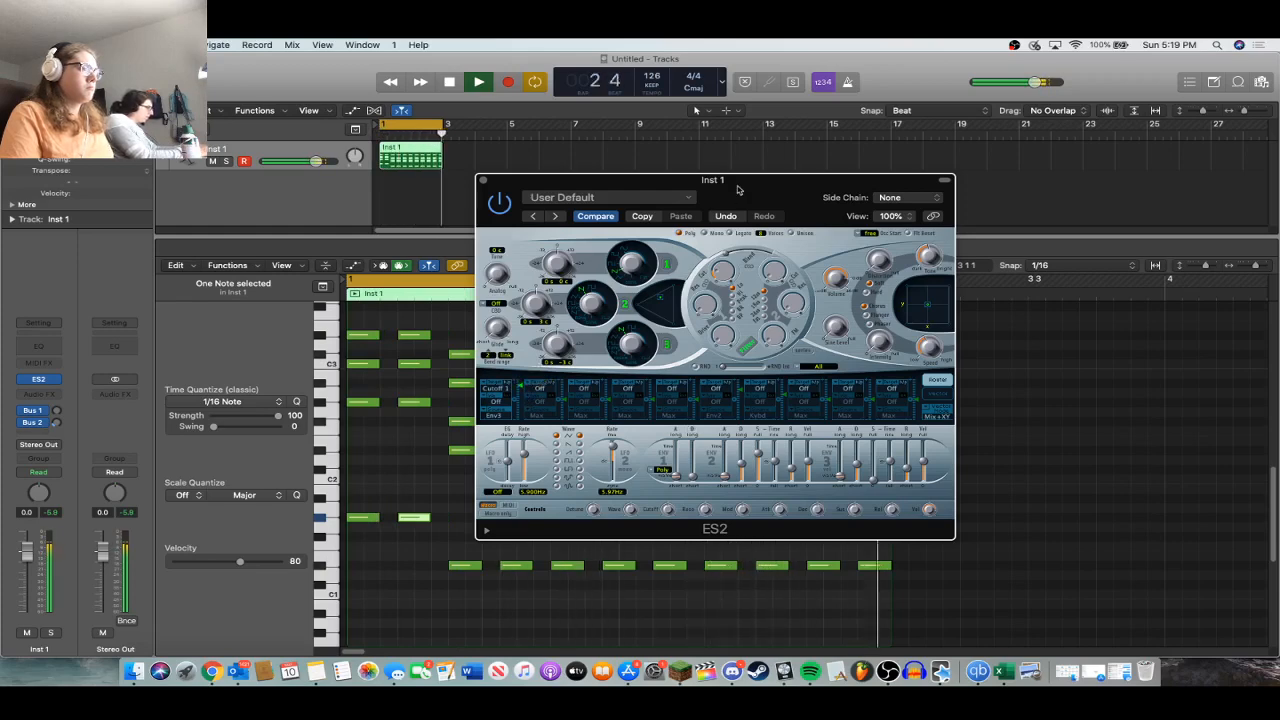
{"action": "left_click_drag", "start_coordinate": [720, 262], "coordinate": [738, 269]}
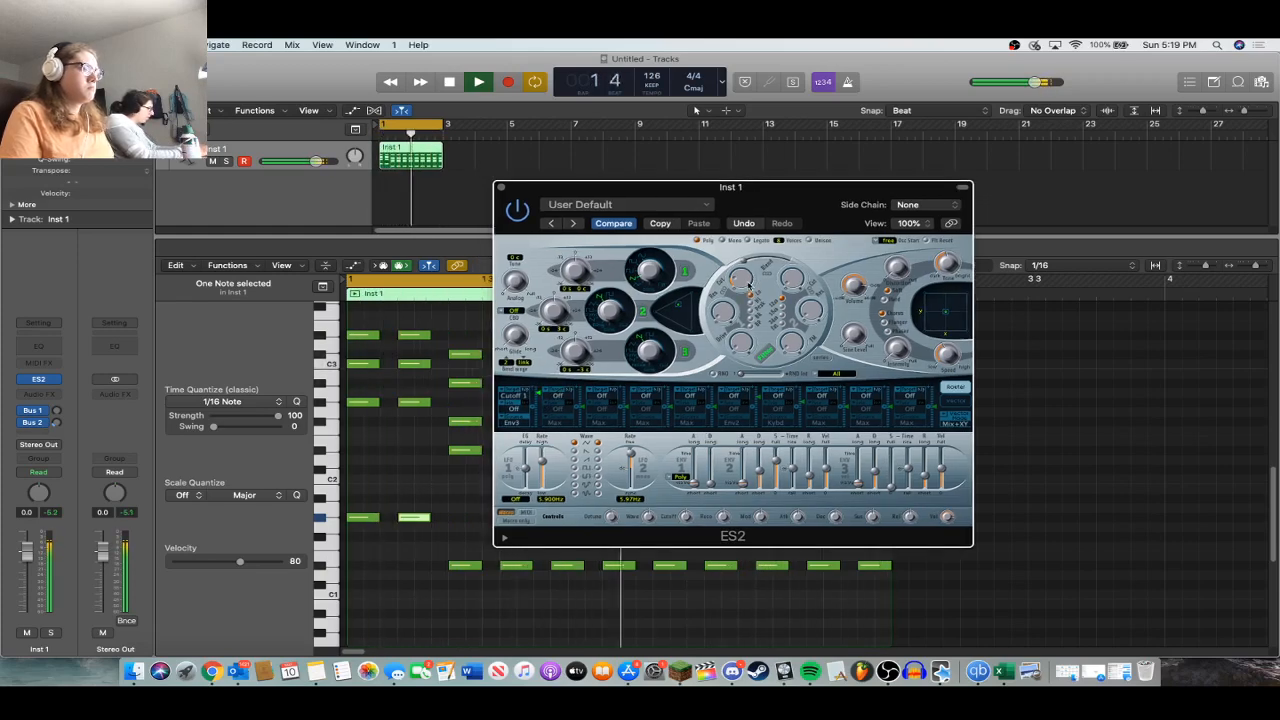
Adjust envelope 3's decay time while listening to the loop, and stop playback.
{"action": "mouse_move", "coordinate": [874, 479]}
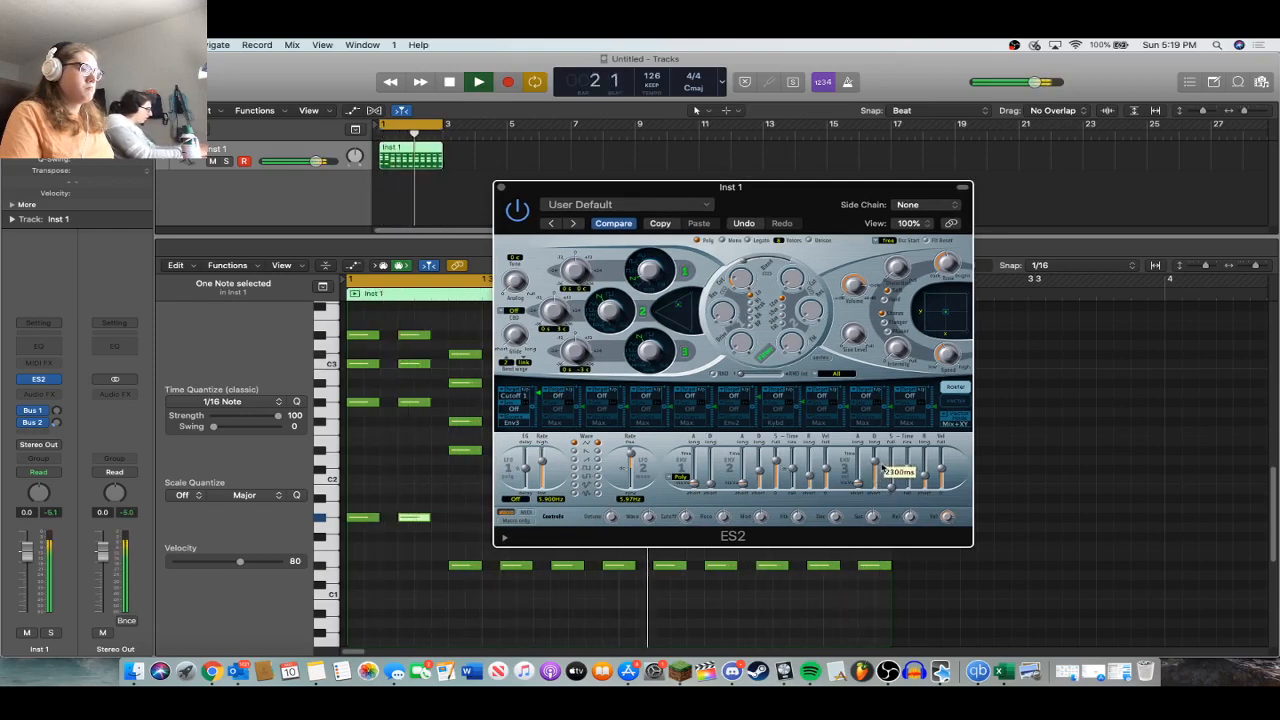
{"action": "left_click_drag", "start_coordinate": [874, 479], "coordinate": [884, 479]}
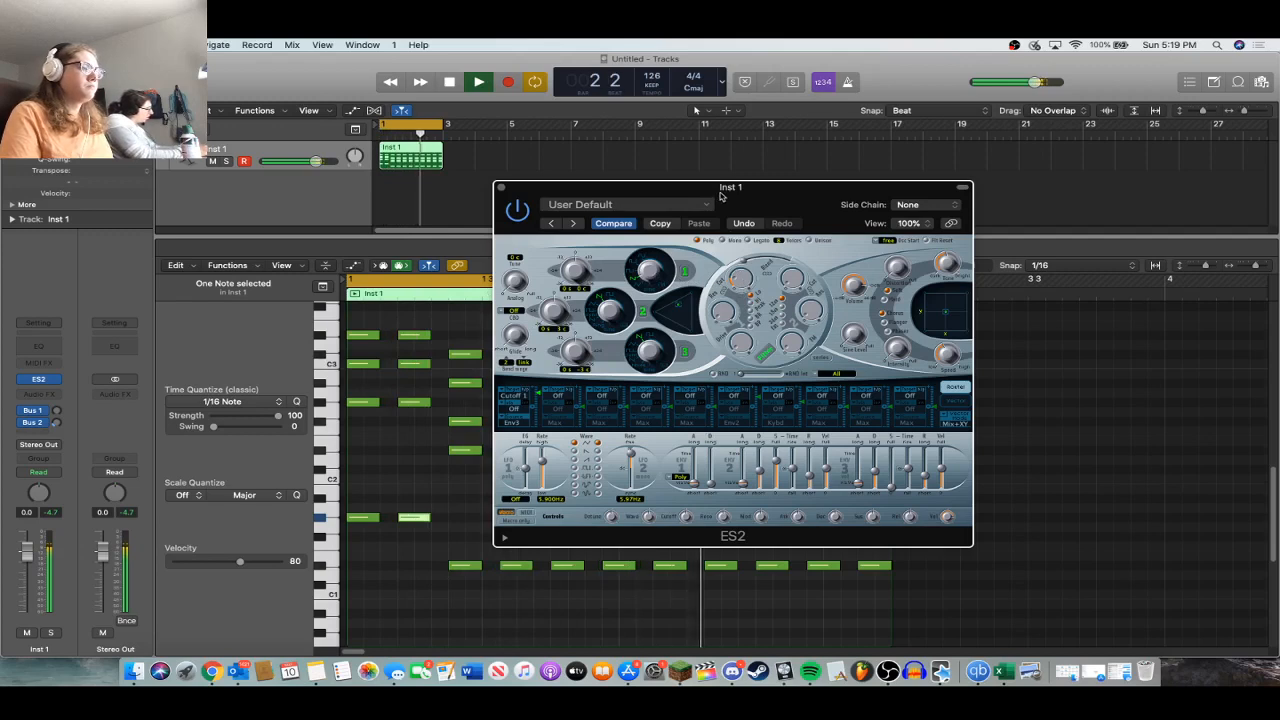
{"action": "left_click_drag", "start_coordinate": [731, 191], "coordinate": [729, 192]}
{"action": "key", "text": "space"}
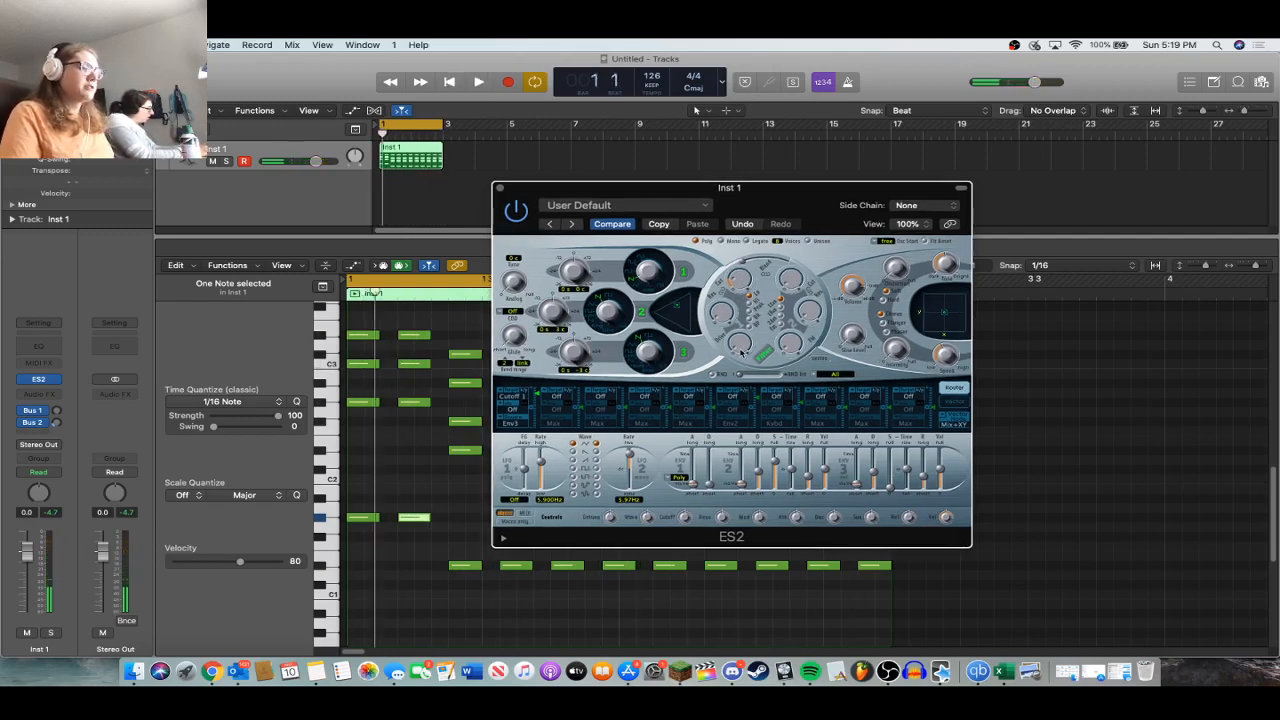
Raise the filter drive to about 0.34 and lower the track volume to -4.5 dB while auditioning the loop.
{"action": "left_click_drag", "start_coordinate": [742, 350], "coordinate": [750, 322]}
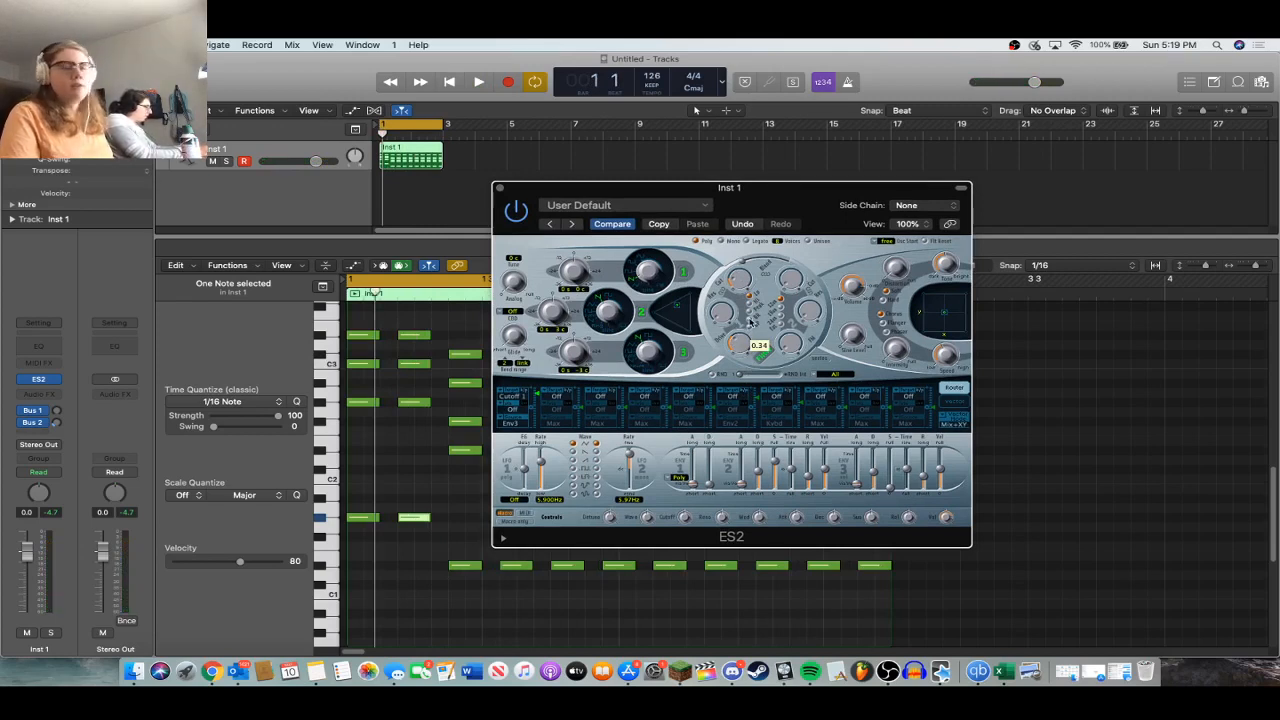
{"action": "key", "text": "space"}
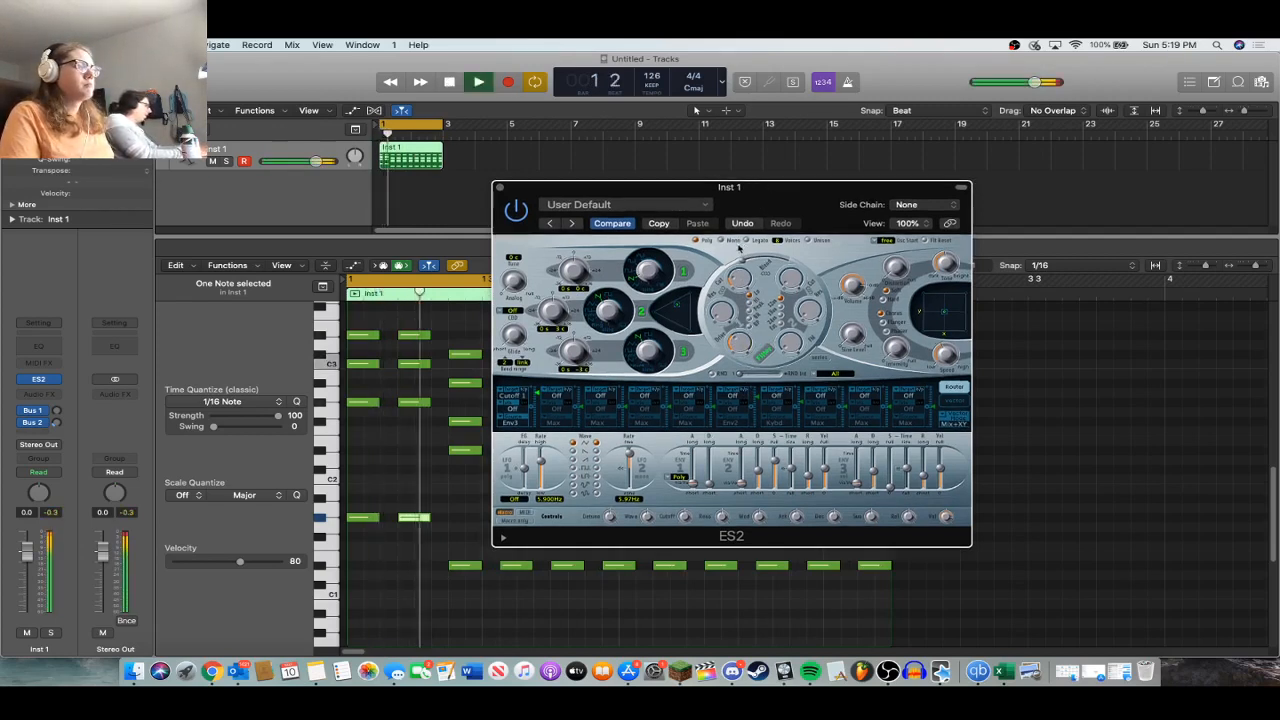
{"action": "left_click_drag", "start_coordinate": [742, 343], "coordinate": [750, 350]}
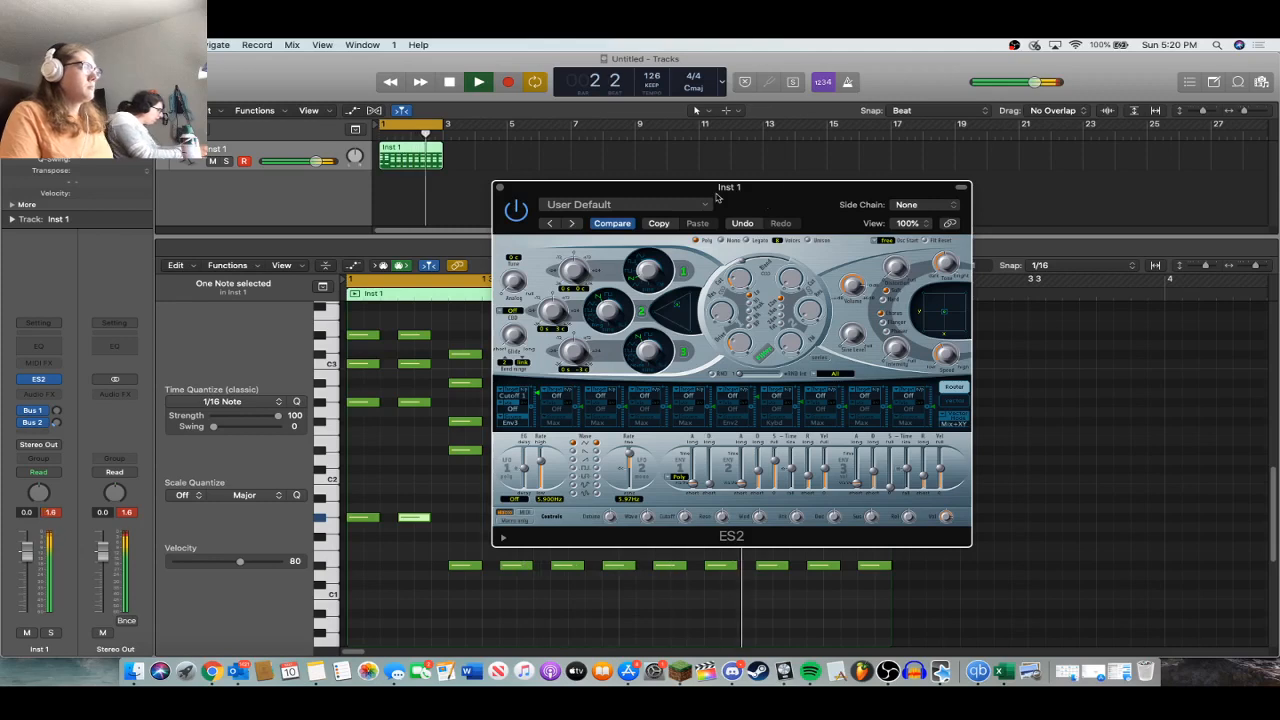
{"action": "left_click_drag", "start_coordinate": [316, 161], "coordinate": [340, 186]}
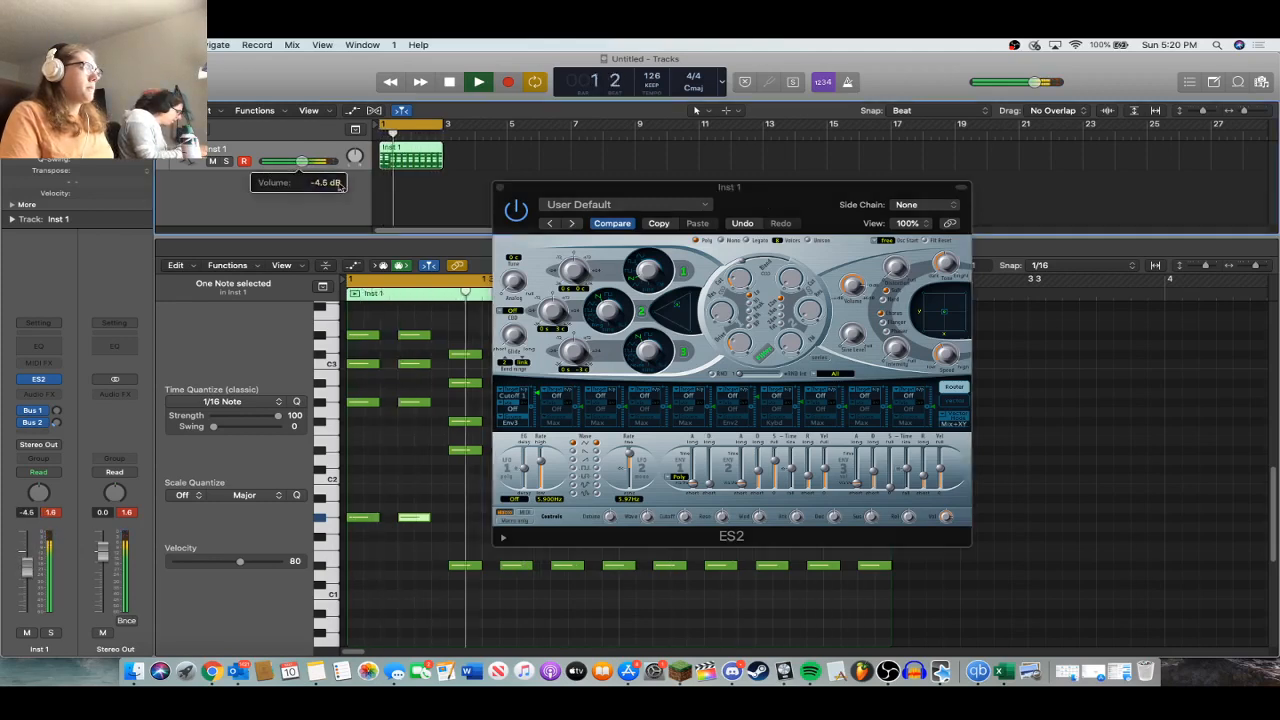
{"action": "left_click", "coordinate": [668, 274]}
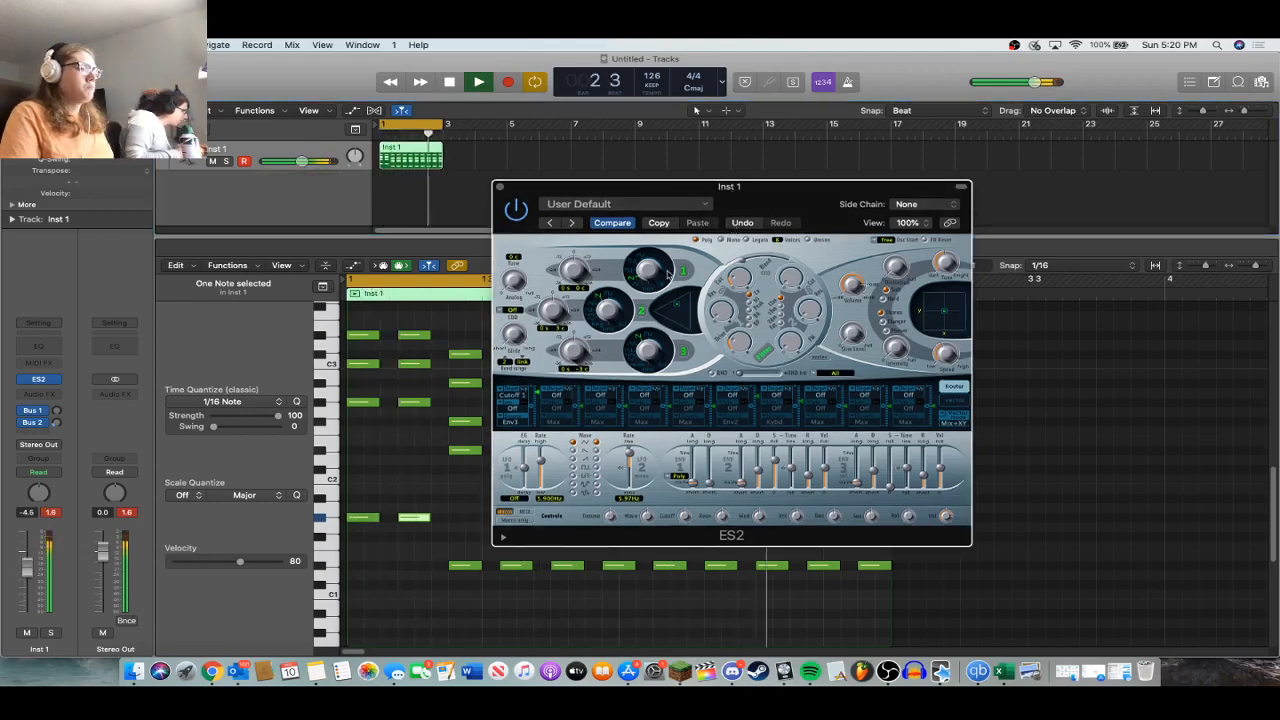
{"action": "key", "text": "space"}
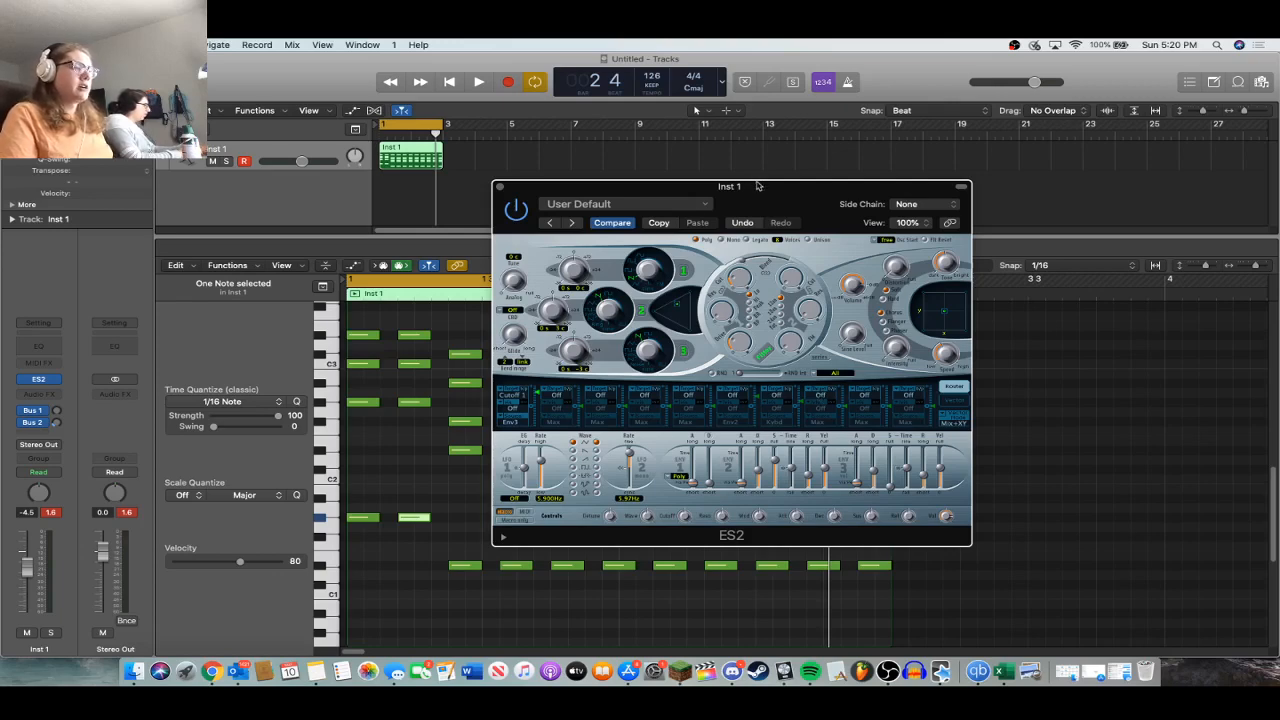
Change the first modulation routing's target to Cut 1+2 and set the filter blend to 0.86.
{"action": "left_click_drag", "start_coordinate": [760, 188], "coordinate": [815, 222]}
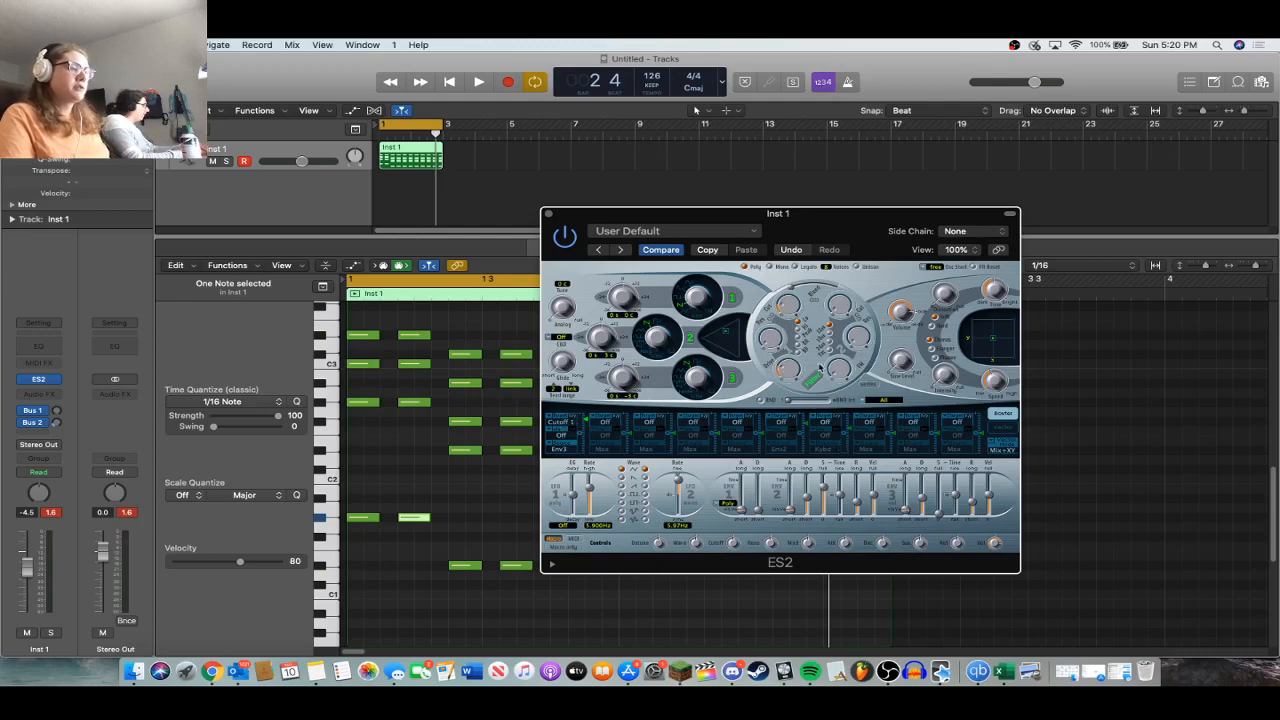
{"action": "left_click", "coordinate": [558, 429]}
{"action": "left_click", "coordinate": [568, 443]}
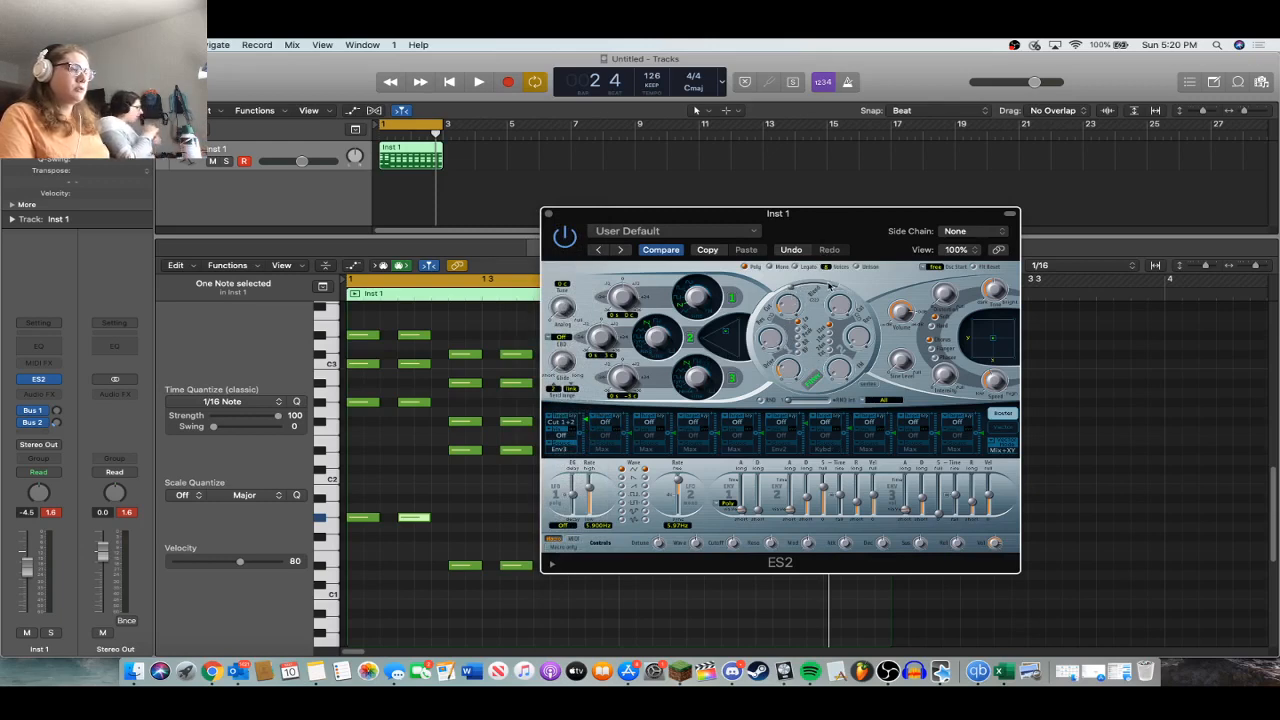
{"action": "mouse_move", "coordinate": [783, 293]}
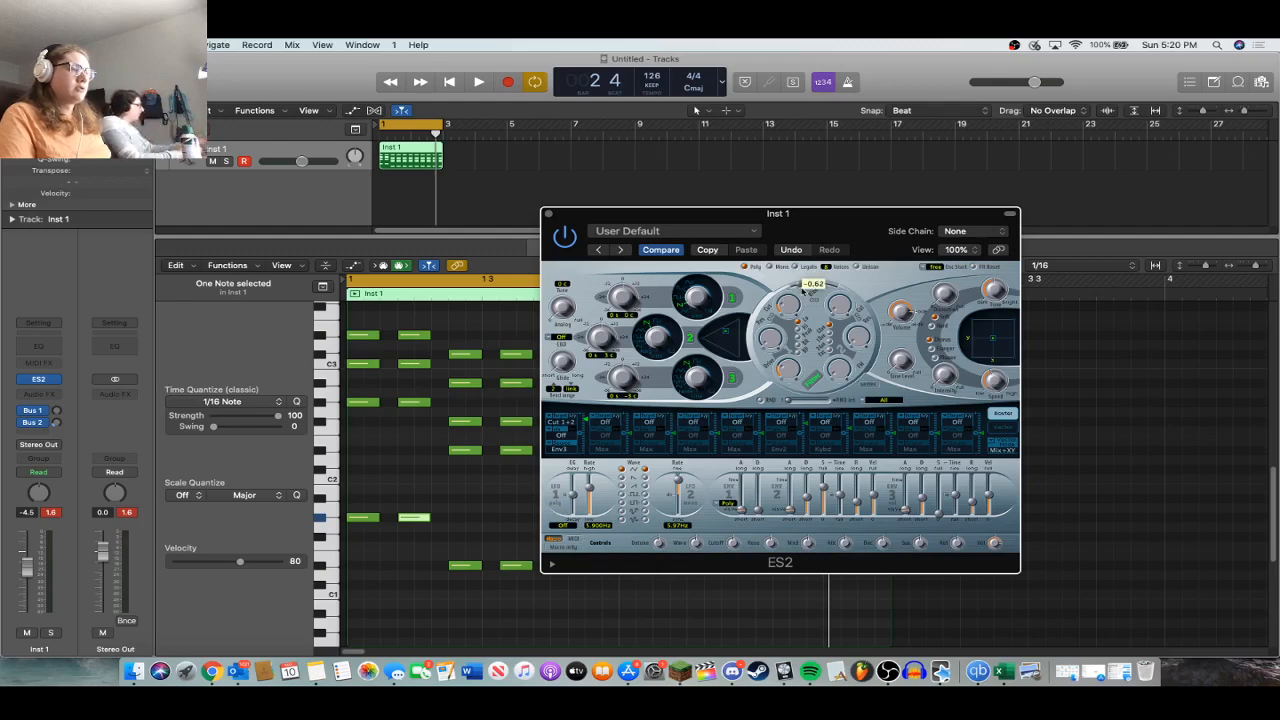
{"action": "left_click_drag", "start_coordinate": [781, 292], "coordinate": [843, 299]}
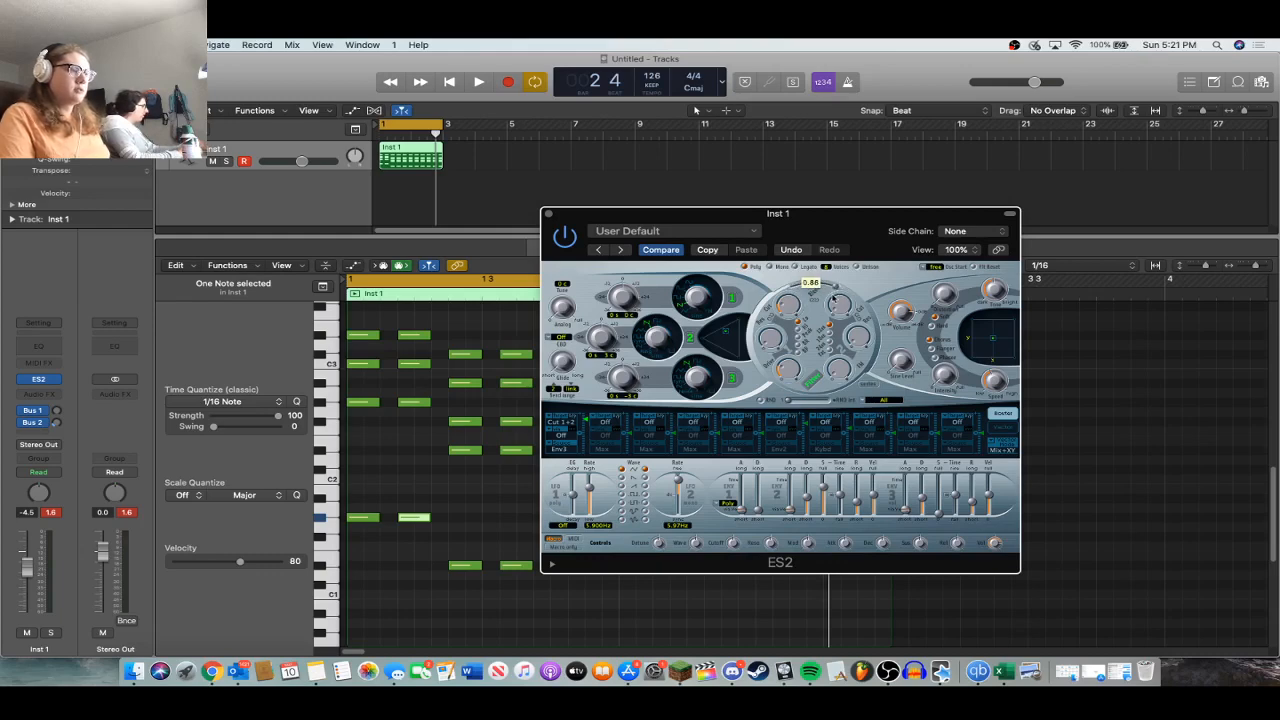
Sweep the ES2 filter blend between the two filters while auditioning the loop, and stop playback.
{"action": "left_click_drag", "start_coordinate": [832, 300], "coordinate": [792, 301]}
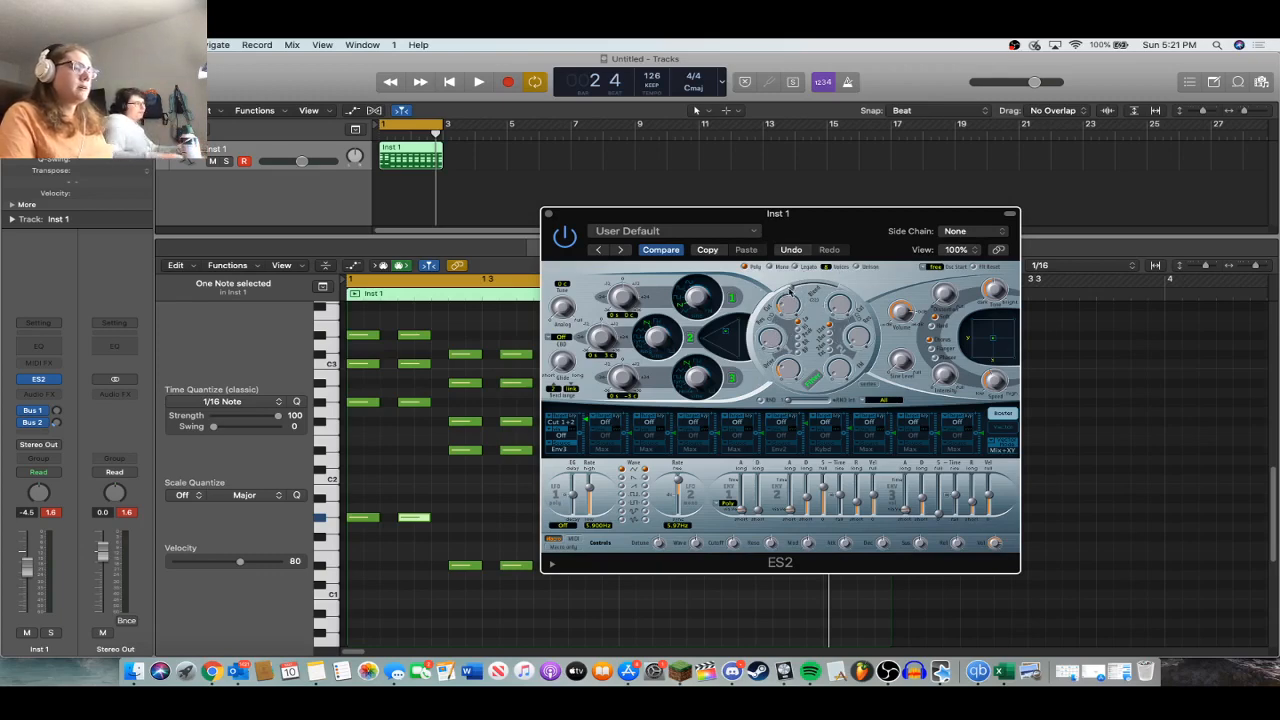
{"action": "left_click_drag", "start_coordinate": [792, 291], "coordinate": [814, 297]}
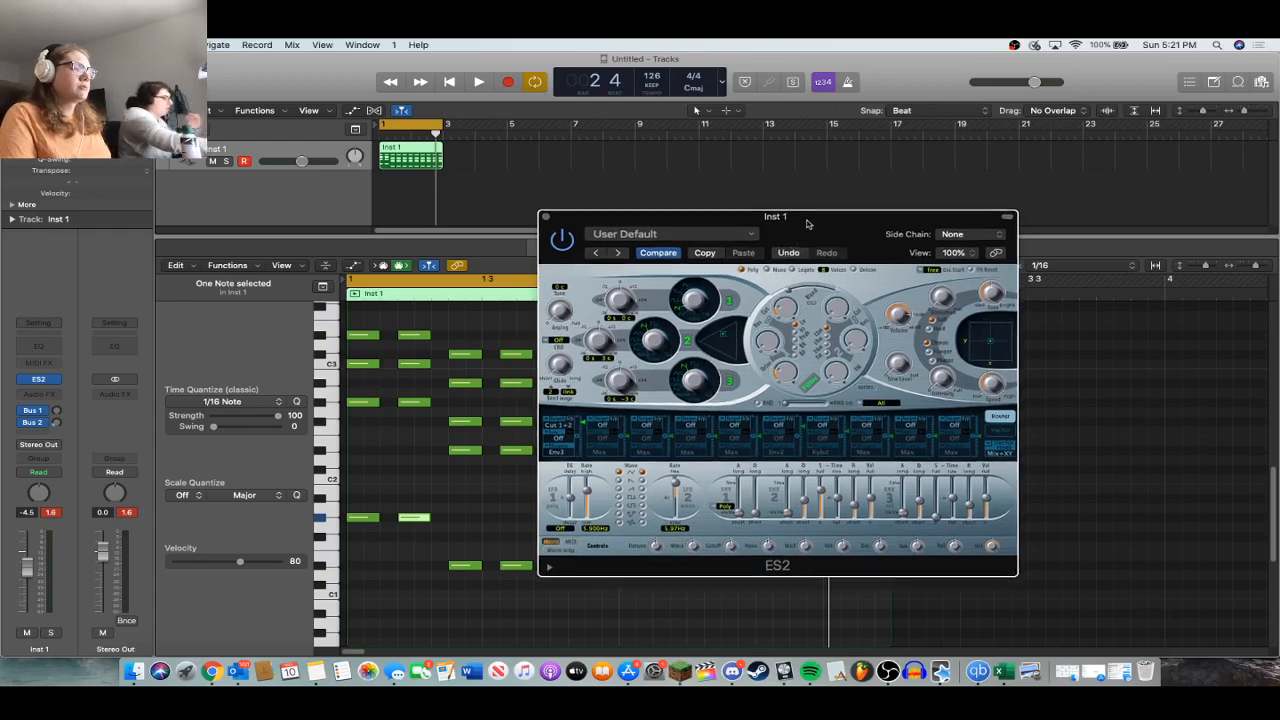
{"action": "left_click_drag", "start_coordinate": [808, 222], "coordinate": [804, 227]}
{"action": "key", "text": "space"}
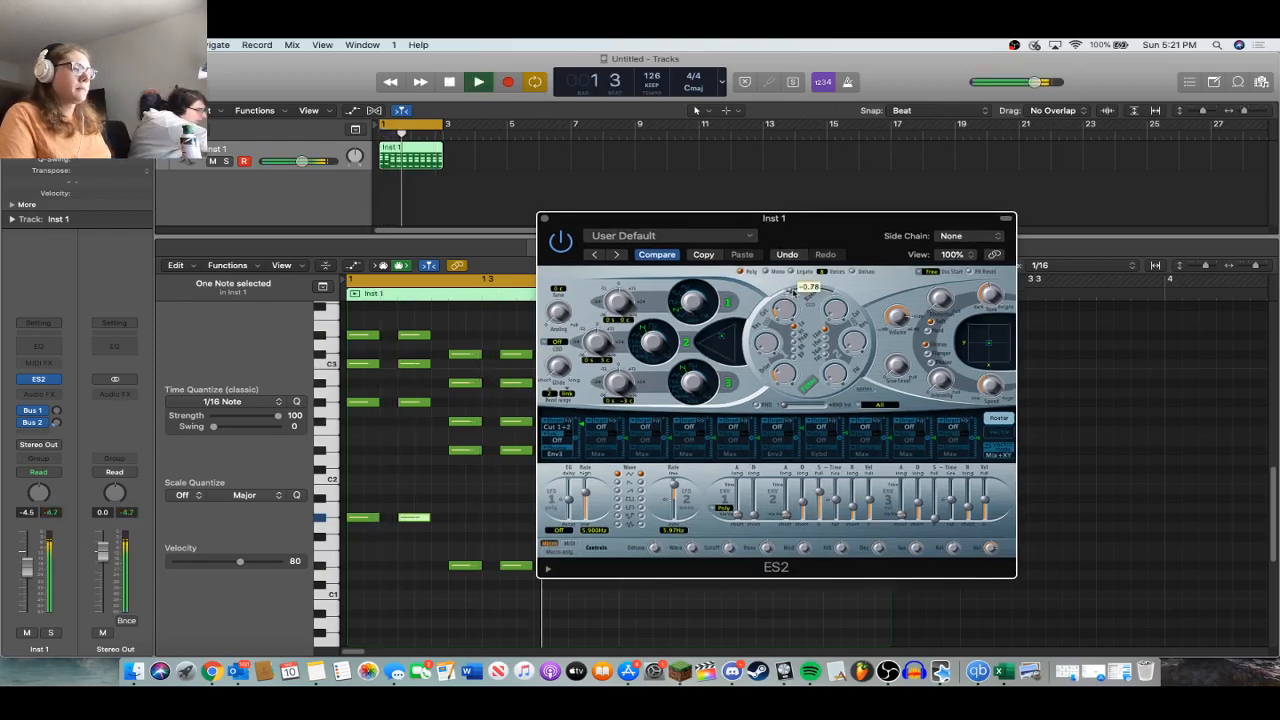
{"action": "mouse_move", "coordinate": [800, 292]}
{"action": "left_mouse_down"}
{"action": "mouse_move", "coordinate": [823, 295]}
{"action": "mouse_move", "coordinate": [812, 293]}
{"action": "left_mouse_up"}
{"action": "key", "text": "space"}
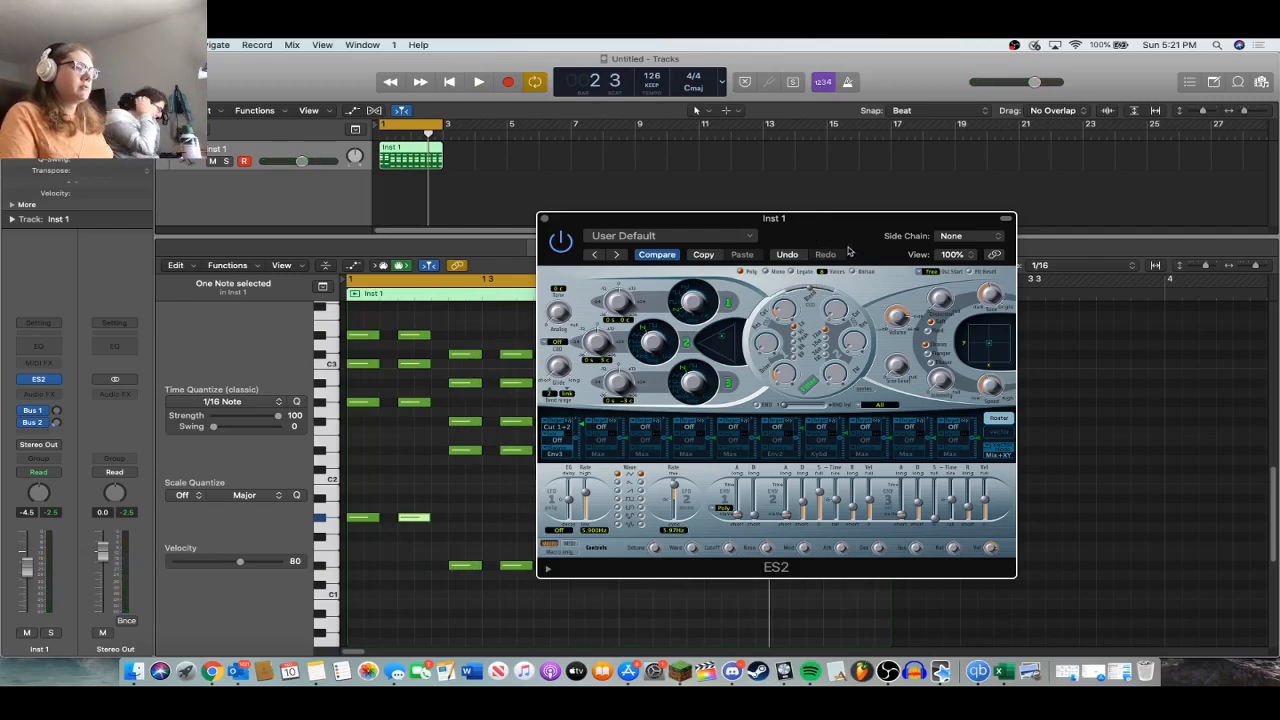
{"action": "left_click_drag", "start_coordinate": [845, 222], "coordinate": [839, 220]}
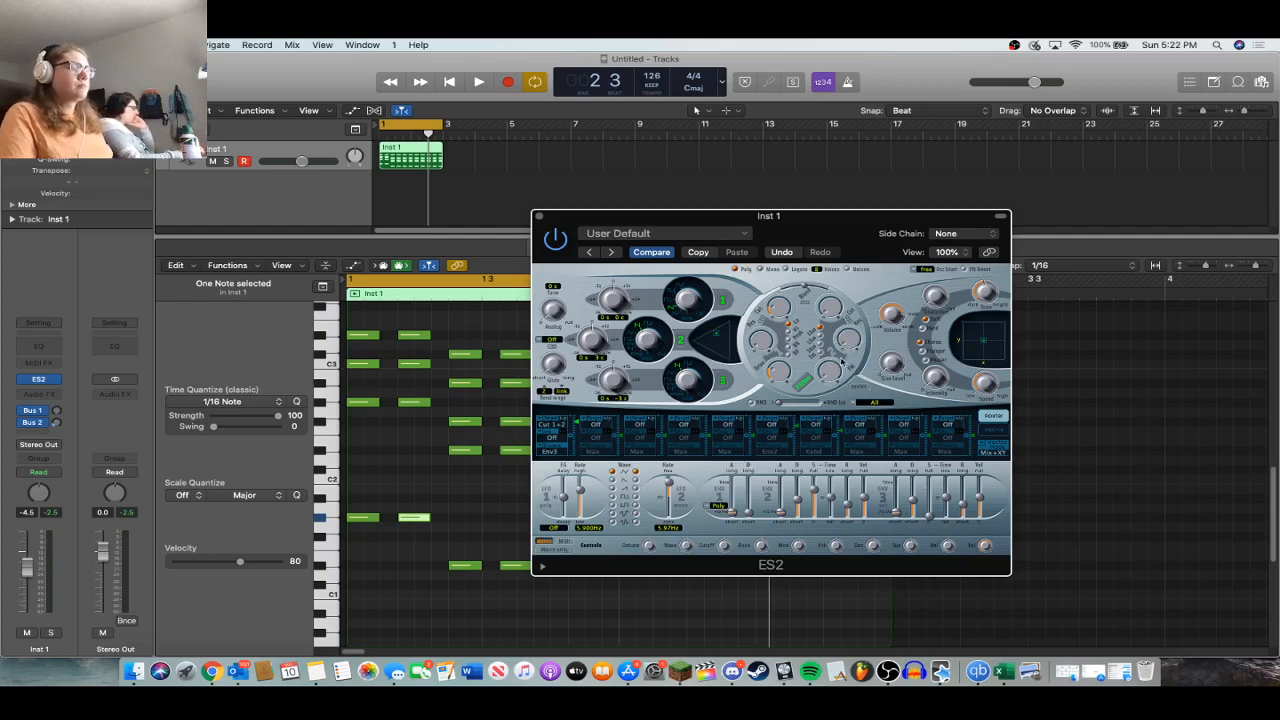
{"action": "mouse_move", "coordinate": [833, 222]}
{"action": "left_mouse_down"}
{"action": "mouse_move", "coordinate": [853, 231]}
{"action": "mouse_move", "coordinate": [834, 229]}
{"action": "left_mouse_up"}
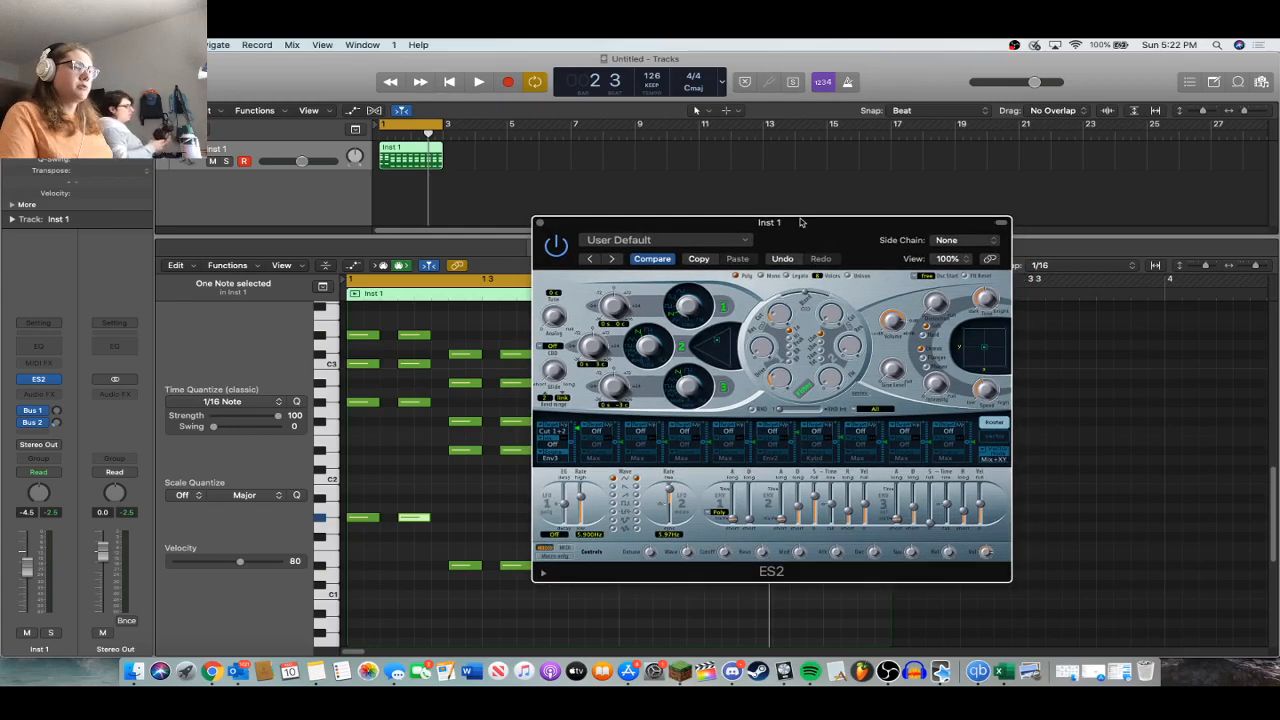
{"action": "left_click_drag", "start_coordinate": [800, 224], "coordinate": [795, 231]}
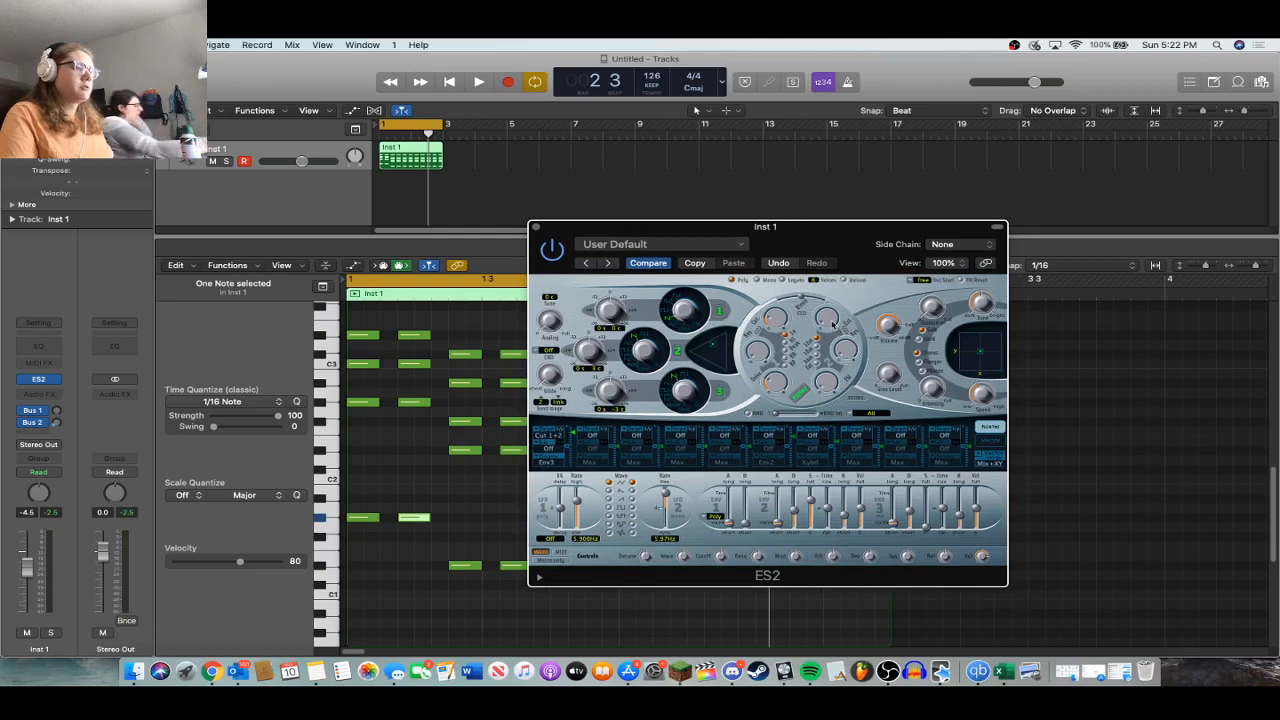
Adjust the FM amount of filter 2 while auditioning the loop, and stop playback.
{"action": "key", "text": "space"}
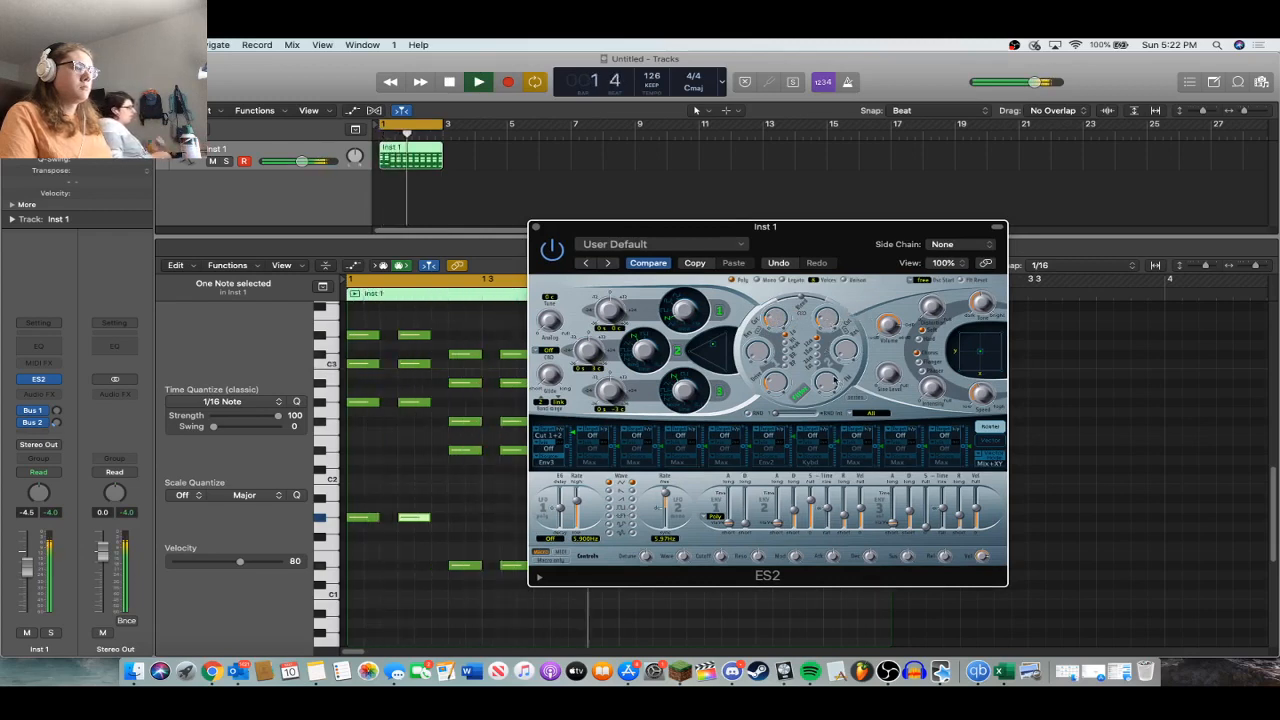
{"action": "mouse_move", "coordinate": [831, 374]}
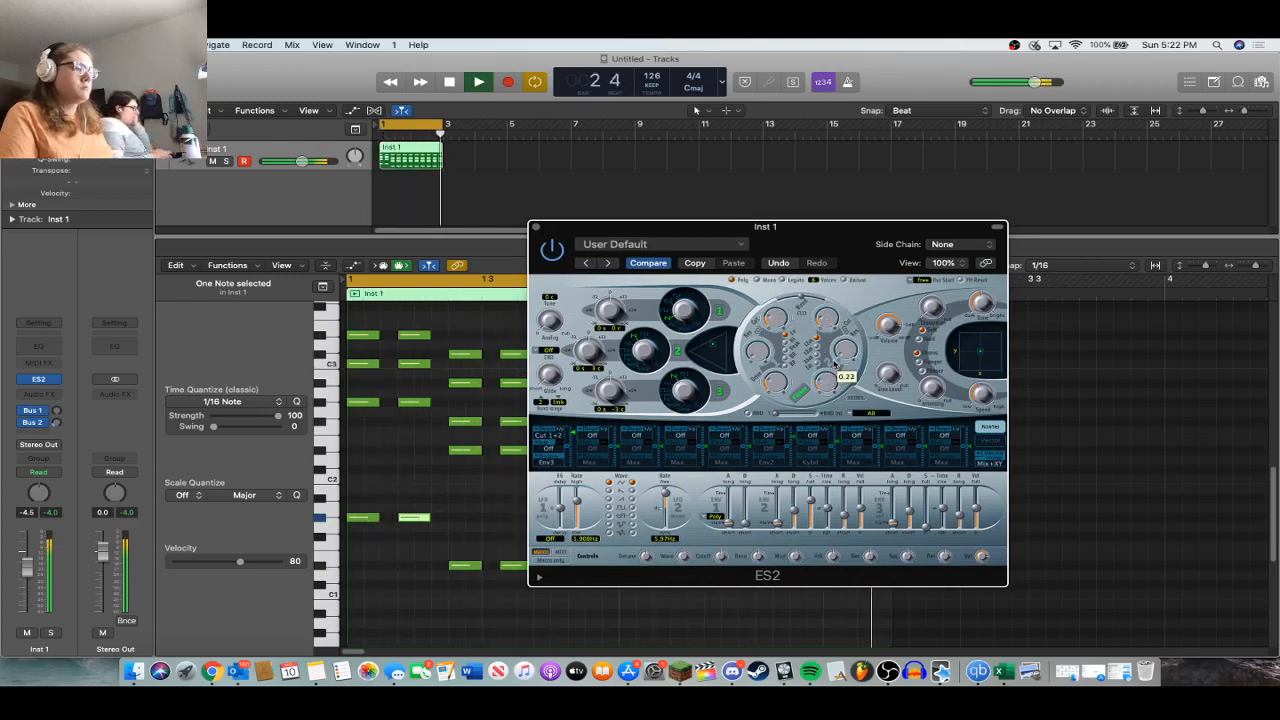
{"action": "left_click_drag", "start_coordinate": [831, 373], "coordinate": [829, 381]}
{"action": "mouse_move", "coordinate": [847, 343]}
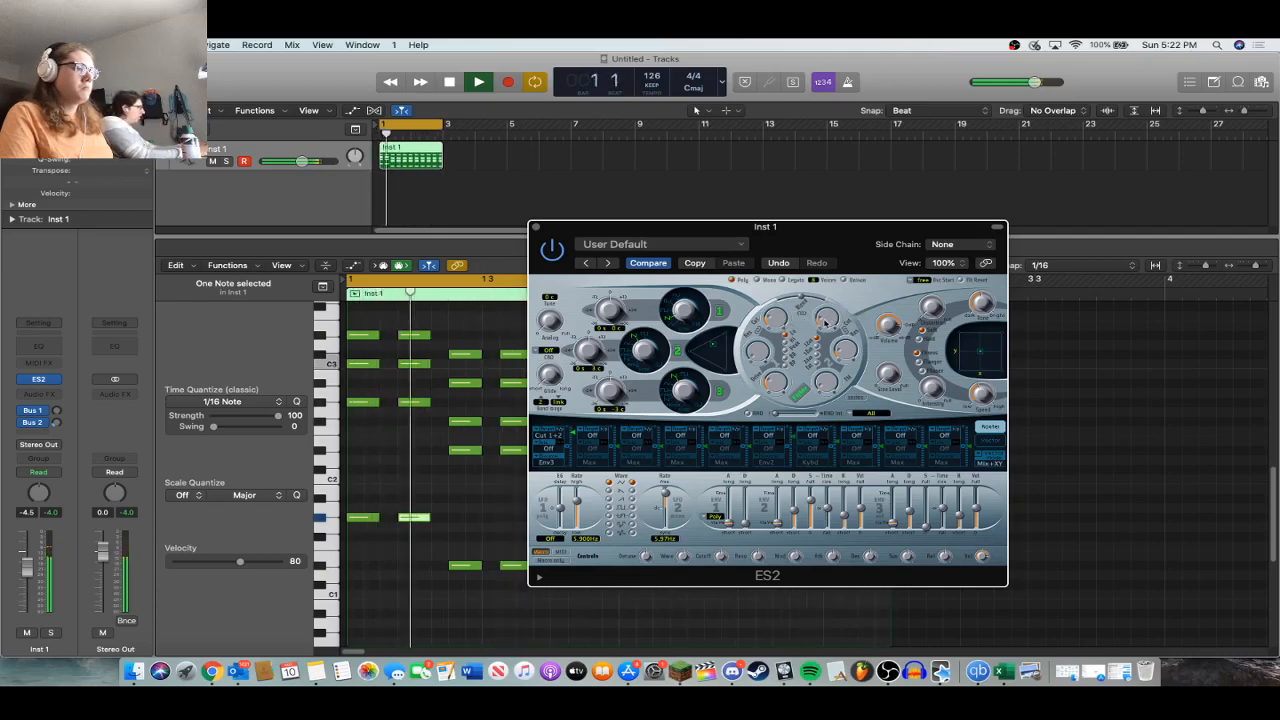
{"action": "key", "text": "space"}
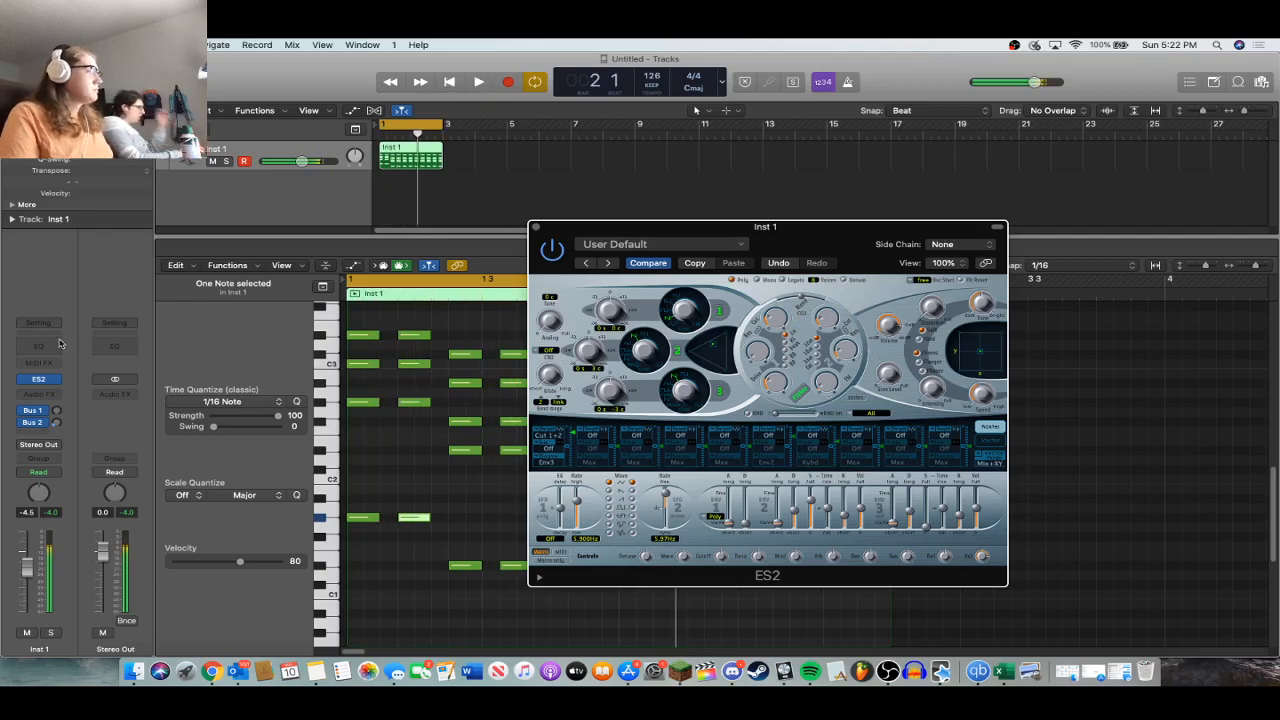
Close the ES2 window and insert a Stereo Delay in stereo configuration as an audio effect on the Inst 1 channel.
{"action": "left_click", "coordinate": [652, 264]}
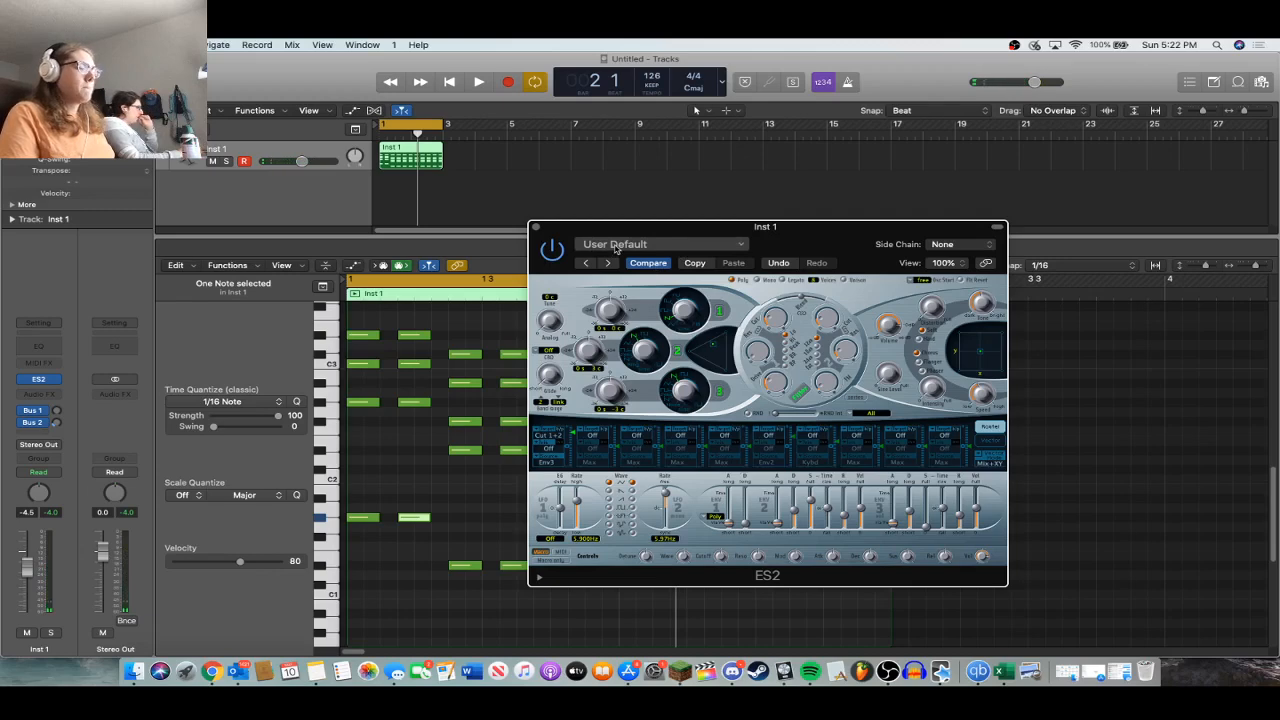
{"action": "left_click", "coordinate": [536, 228]}
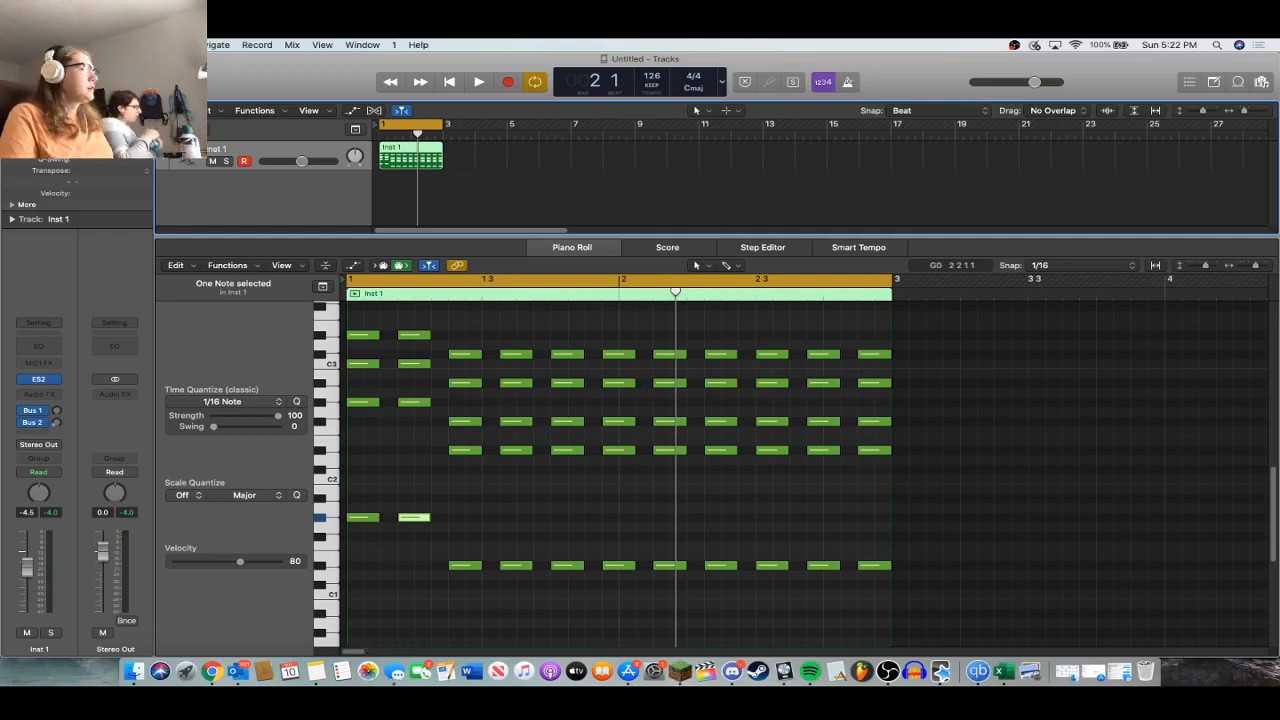
{"action": "left_click", "coordinate": [55, 392]}
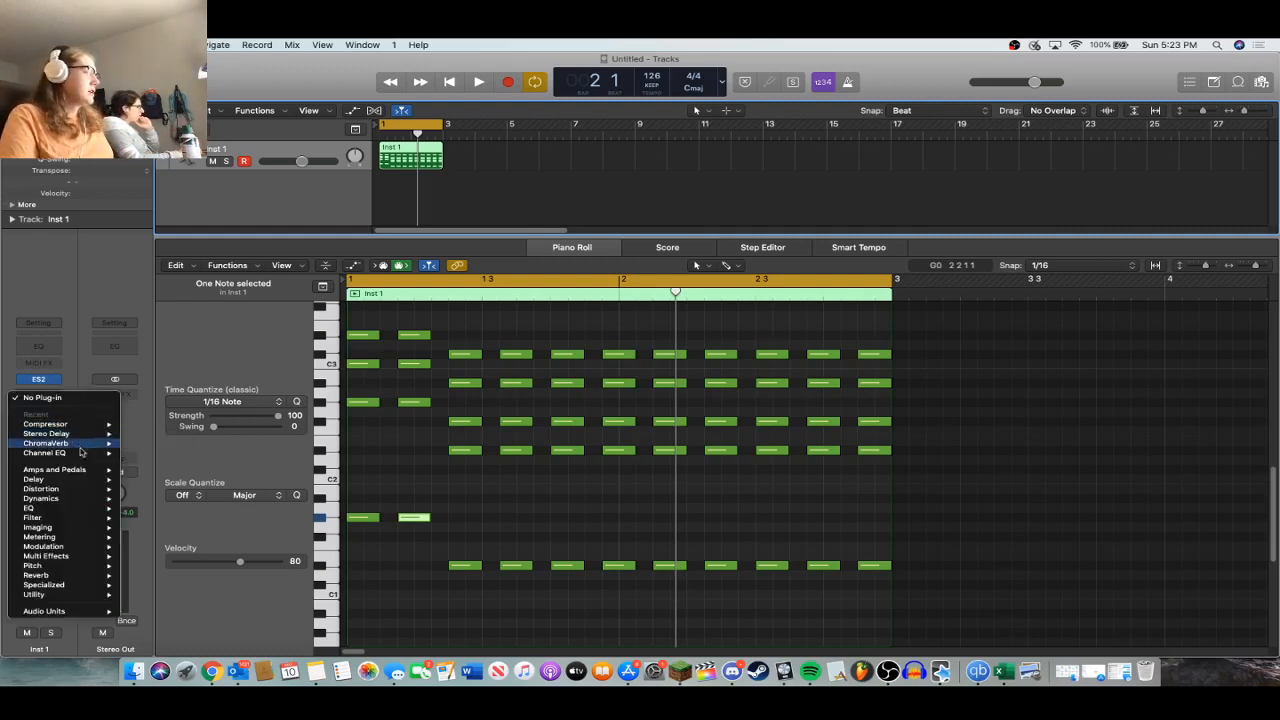
{"action": "mouse_move", "coordinate": [60, 480]}
{"action": "mouse_move", "coordinate": [165, 510]}
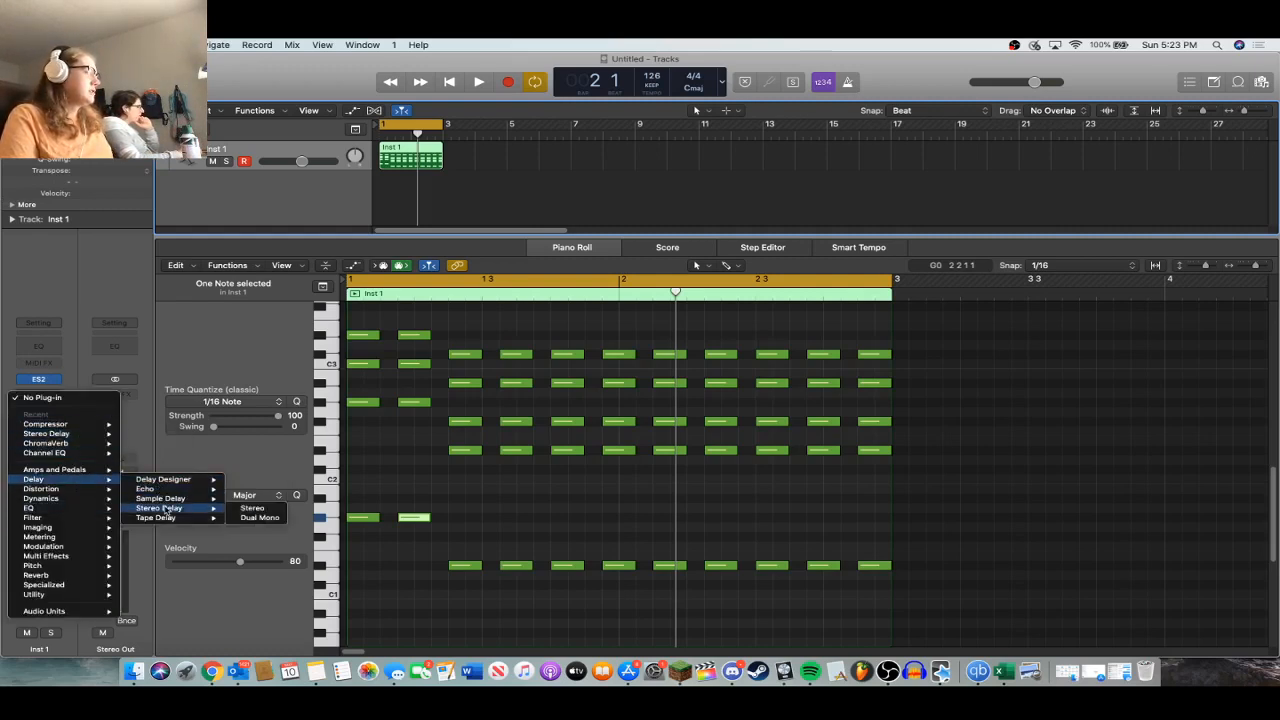
{"action": "left_click", "coordinate": [253, 508]}
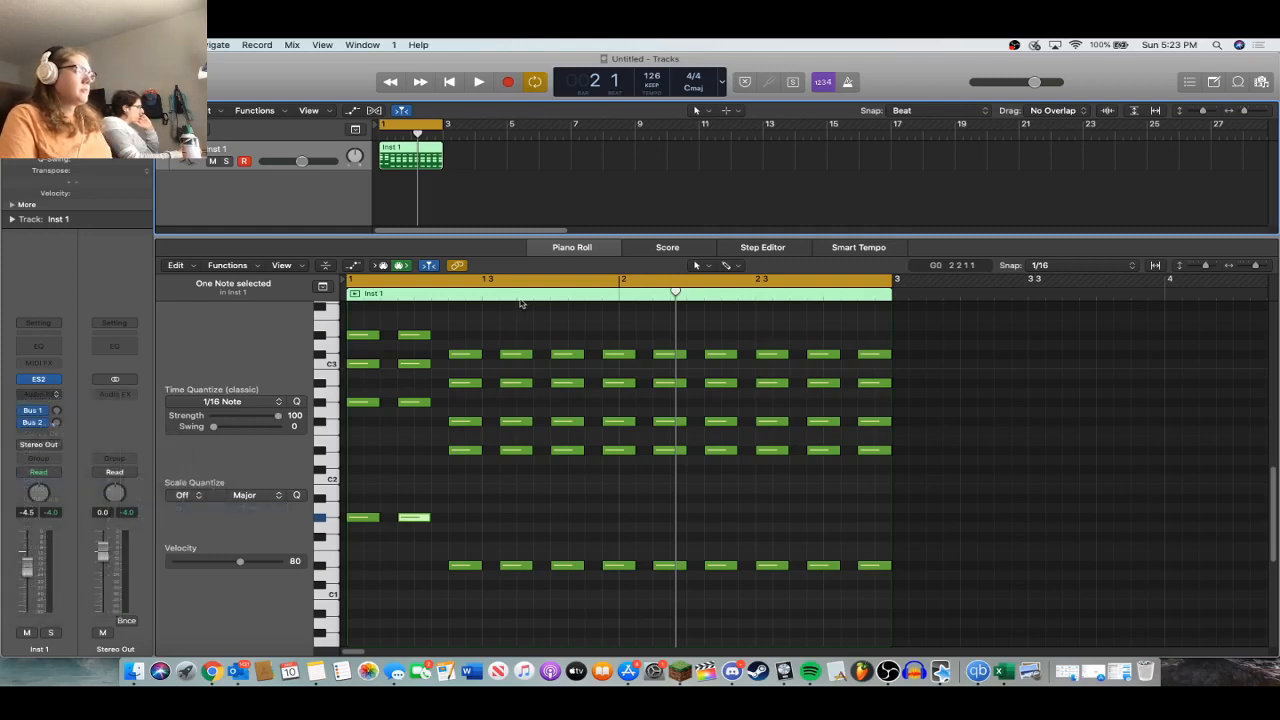
{"action": "left_click_drag", "start_coordinate": [325, 88], "coordinate": [719, 203]}
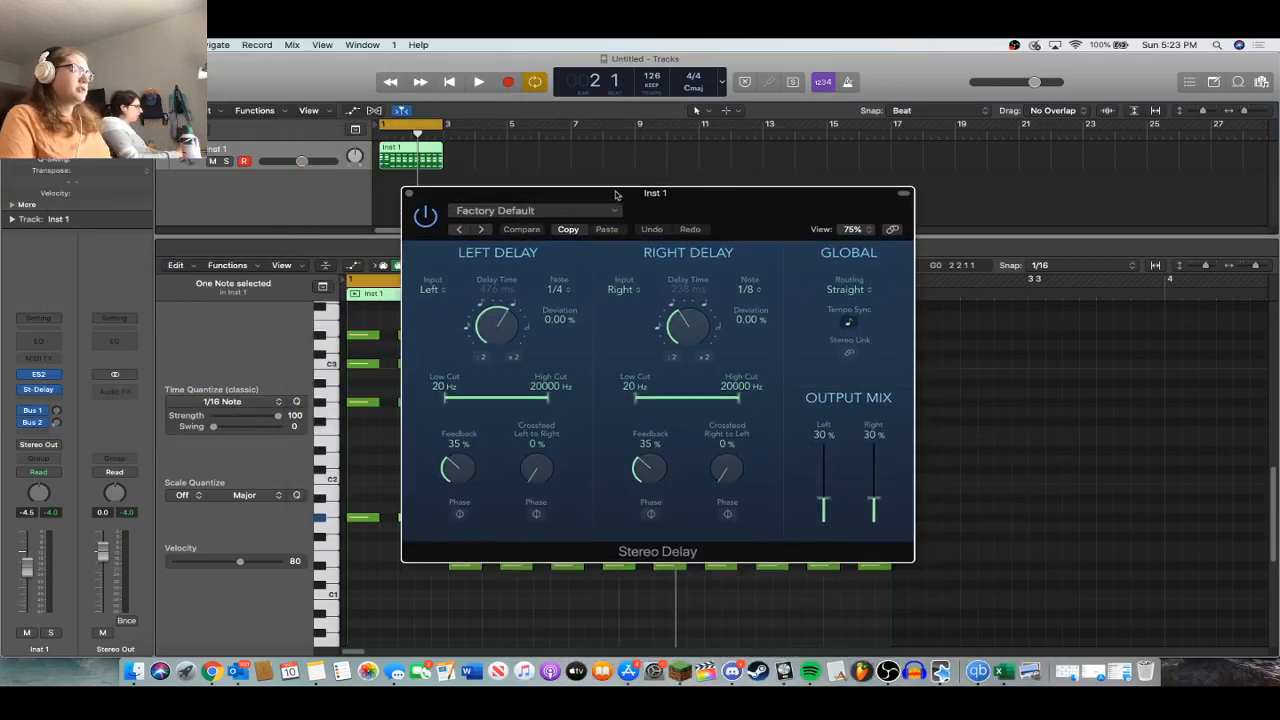
{"action": "left_click_drag", "start_coordinate": [616, 194], "coordinate": [613, 193]}
Audition the loop with the delay and set the left delay's note value to 1/8.
{"action": "key", "text": "space"}
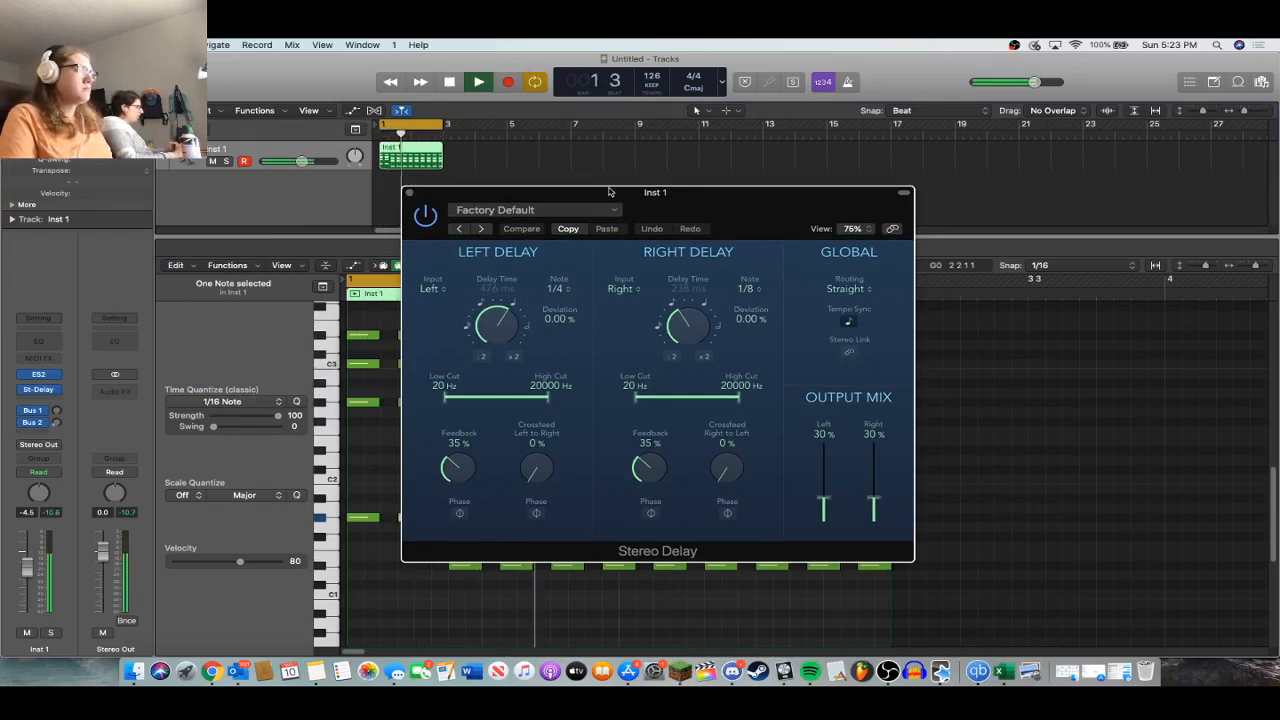
{"action": "key", "text": "space"}
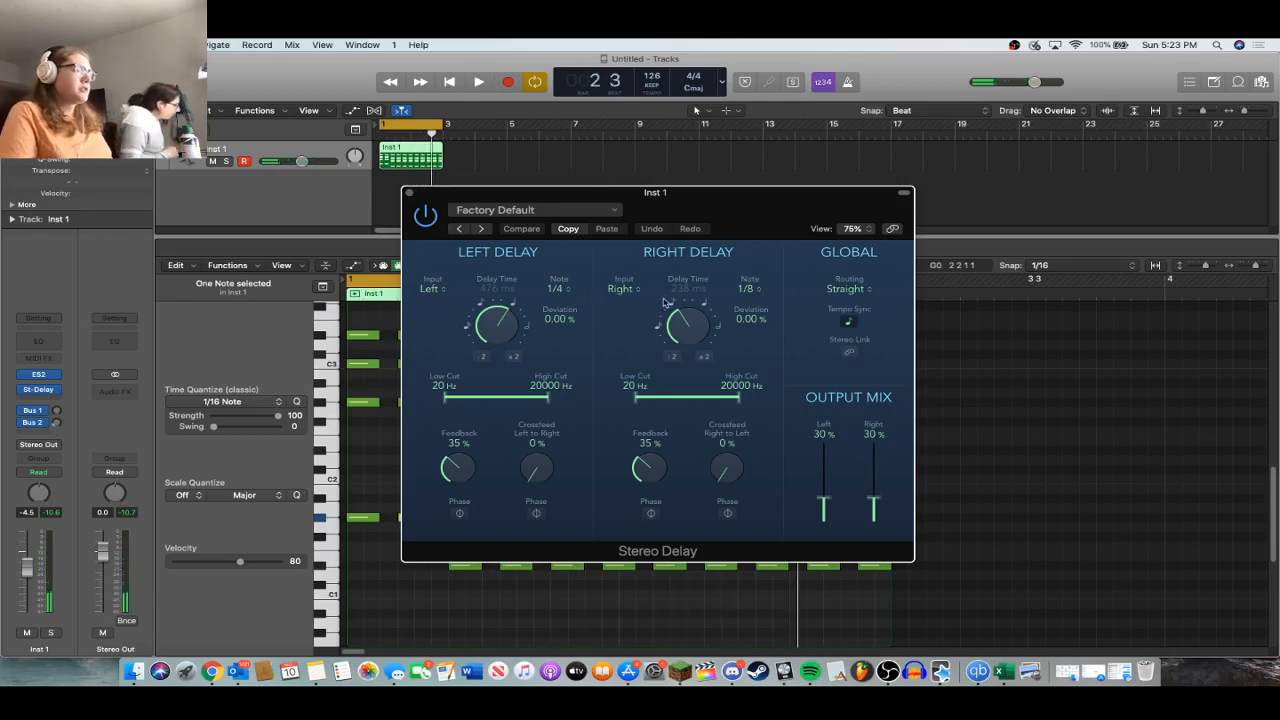
{"action": "left_click", "coordinate": [553, 289]}
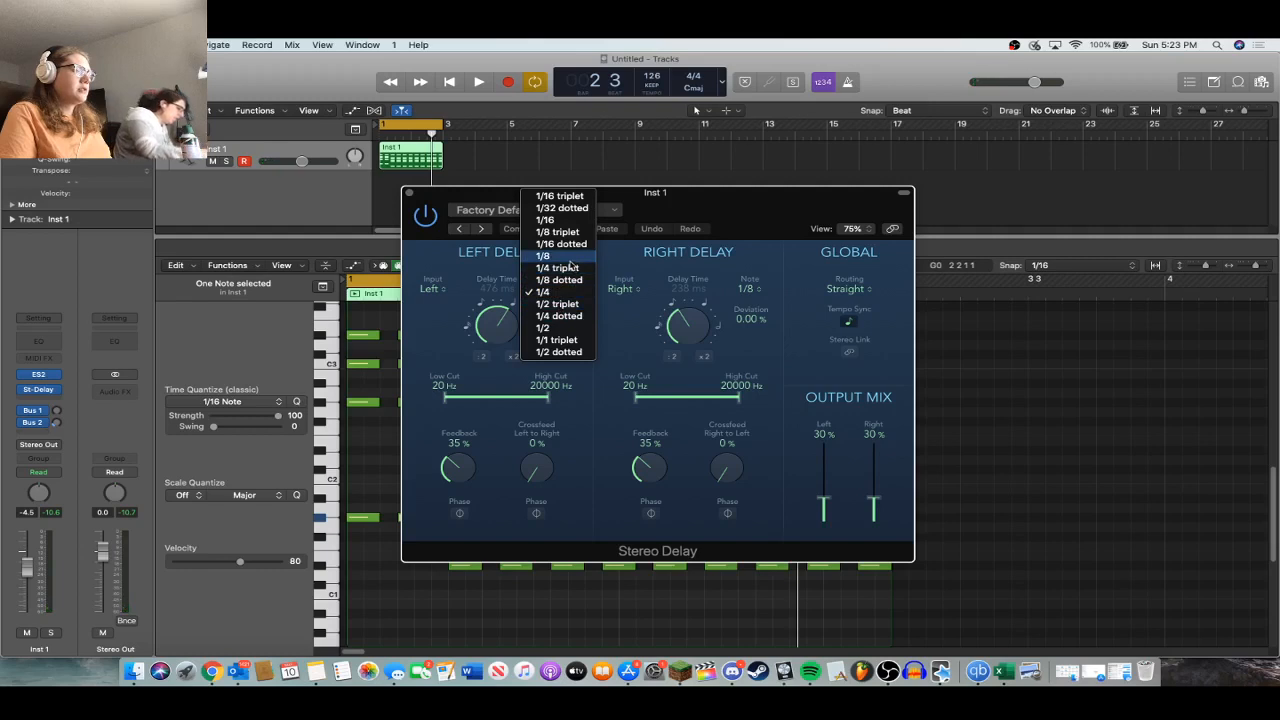
{"action": "left_click", "coordinate": [637, 187]}
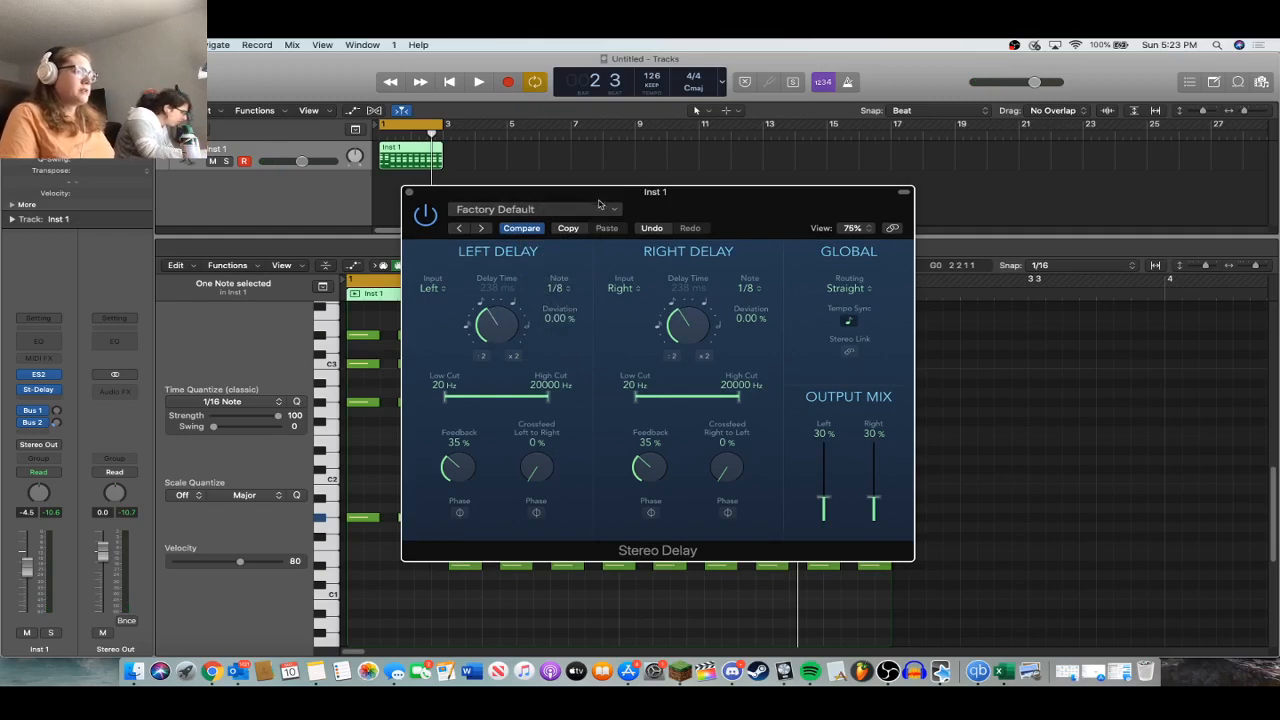
Set the left-to-right crossfeed to 24% and the right-to-left crossfeed to 15%, and briefly audition the loop.
{"action": "left_click_drag", "start_coordinate": [540, 480], "coordinate": [560, 440]}
{"action": "left_click_drag", "start_coordinate": [727, 480], "coordinate": [735, 458]}
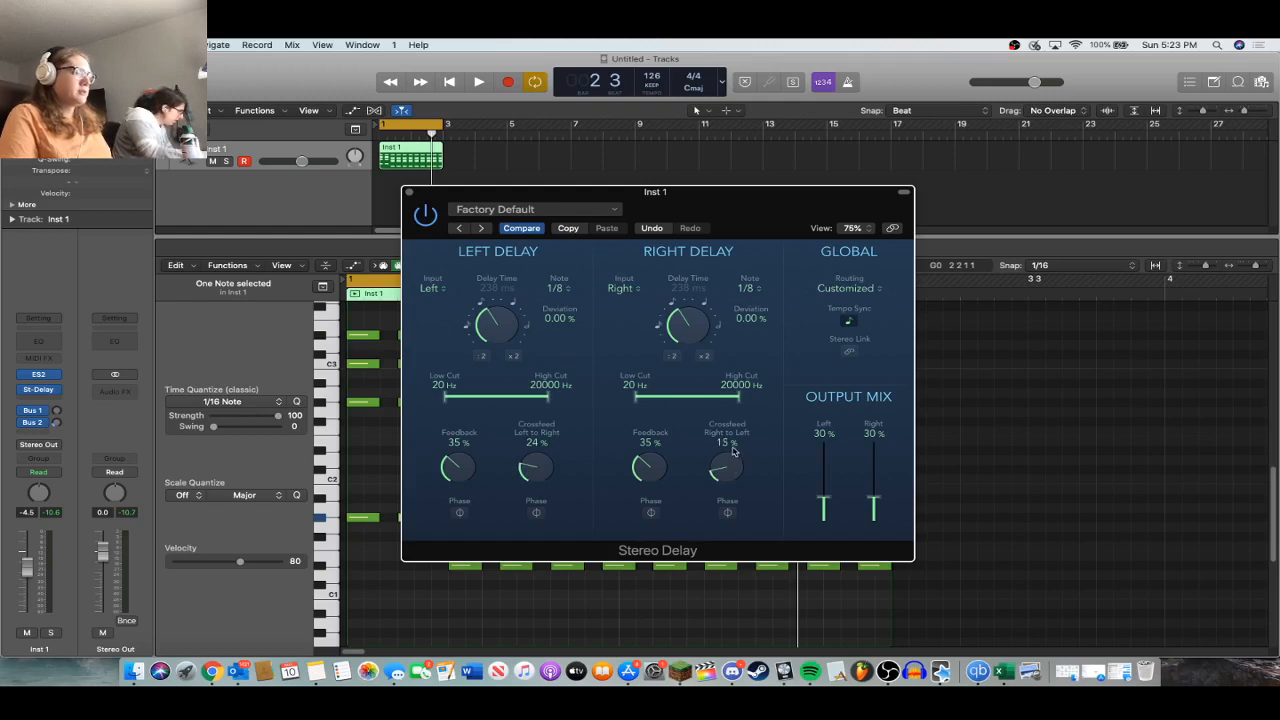
{"action": "key", "text": "space"}
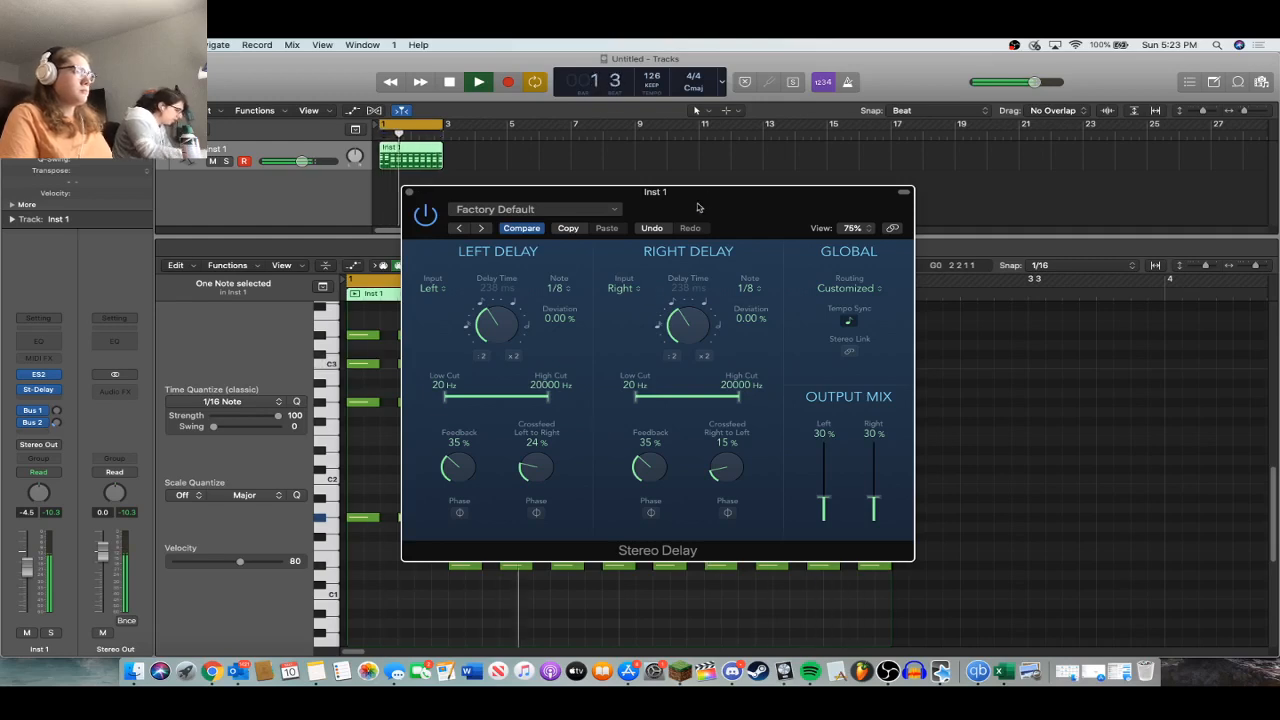
{"action": "key", "text": "space"}
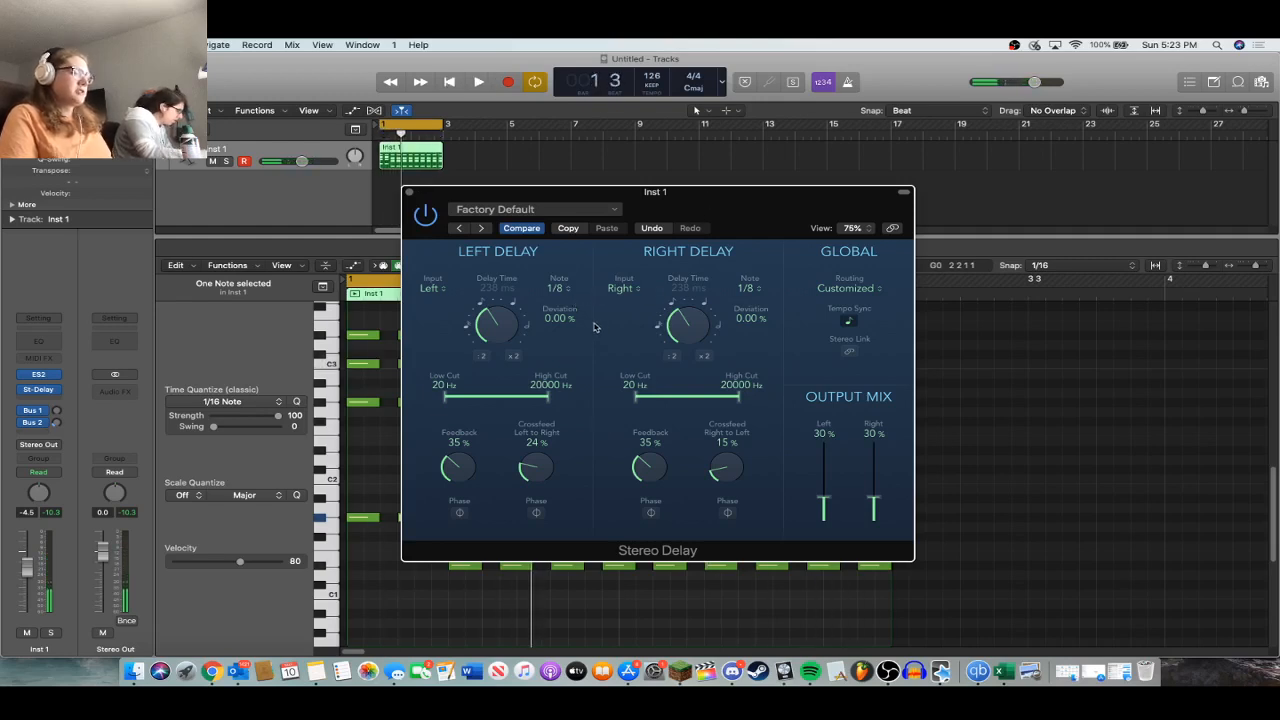
Keep the left delay's note value at 1/8 and set the right delay's note value to 1/4 dotted.
{"action": "left_click", "coordinate": [557, 288]}
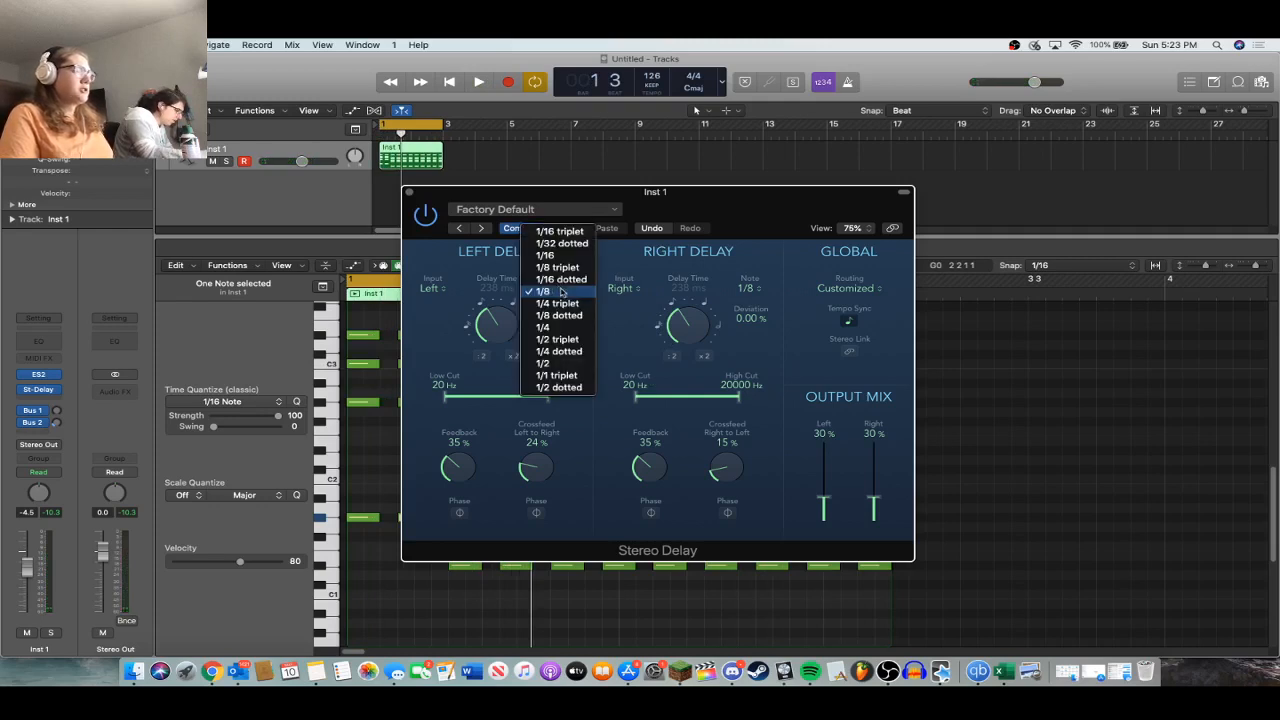
{"action": "left_click", "coordinate": [760, 257]}
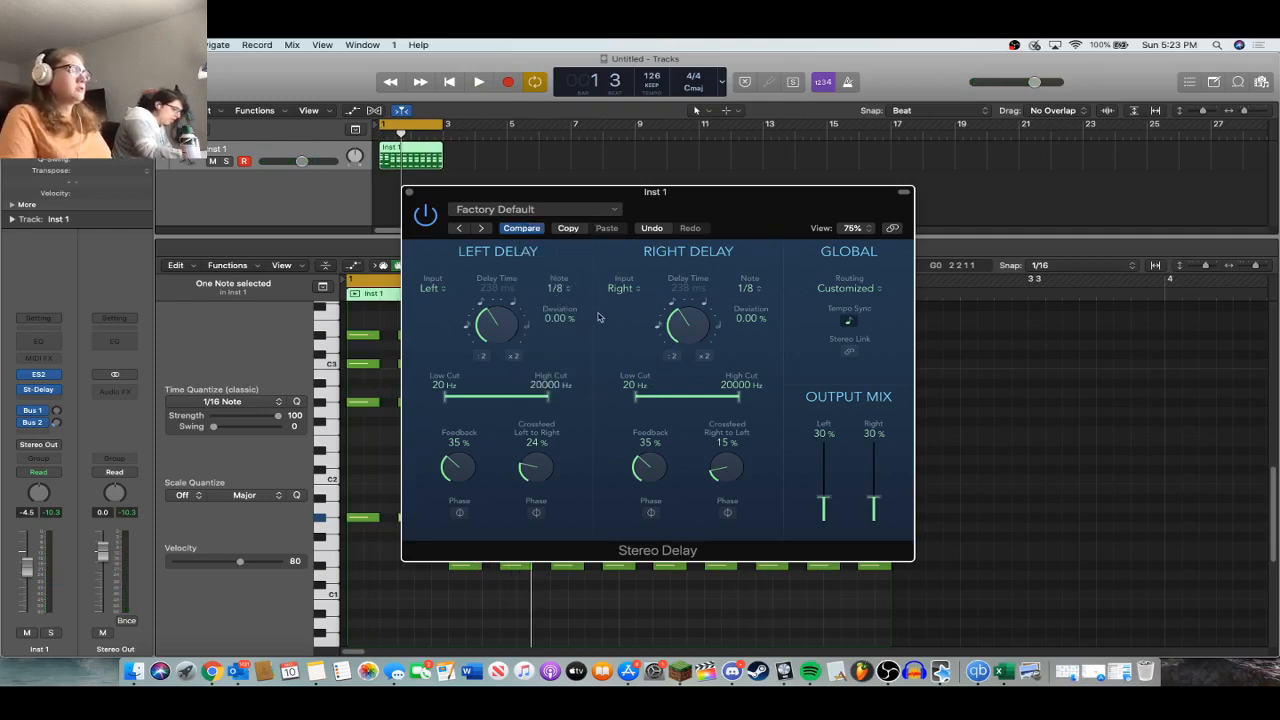
{"action": "left_click", "coordinate": [735, 288]}
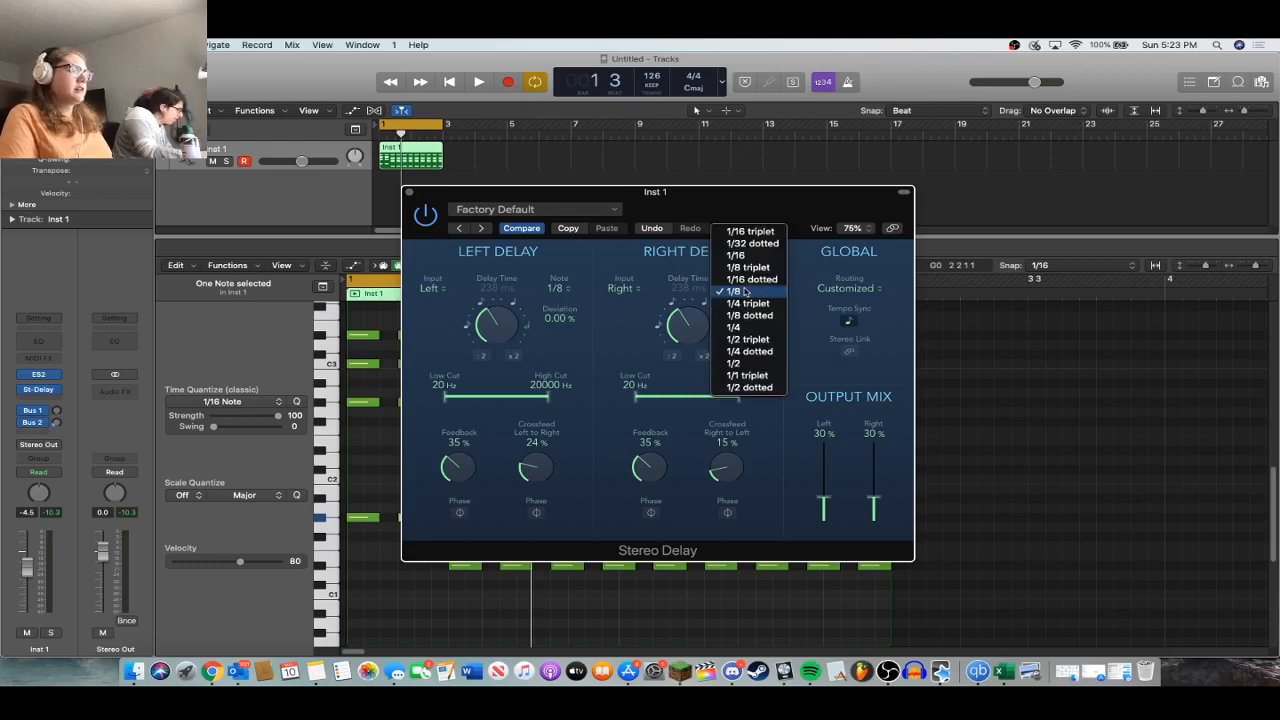
{"action": "left_click", "coordinate": [755, 352]}
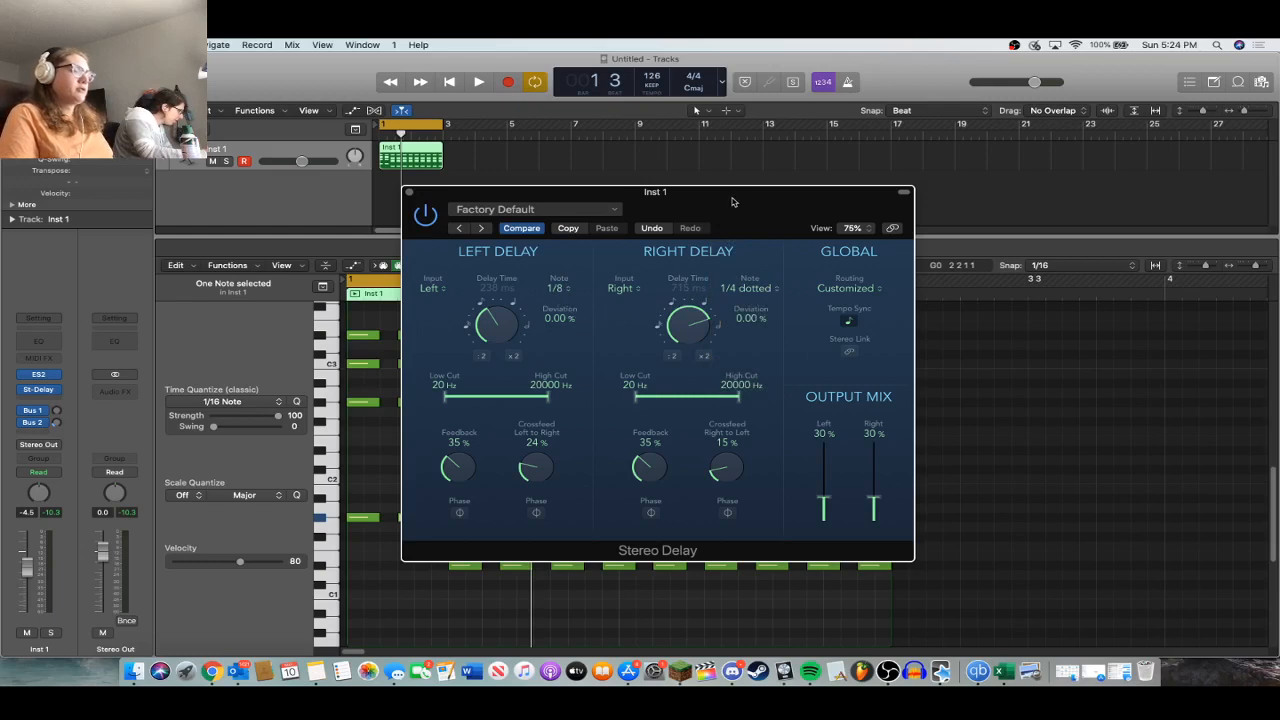
Set both crossfeed amounts to 11% while auditioning the loop.
{"action": "key", "text": "space"}
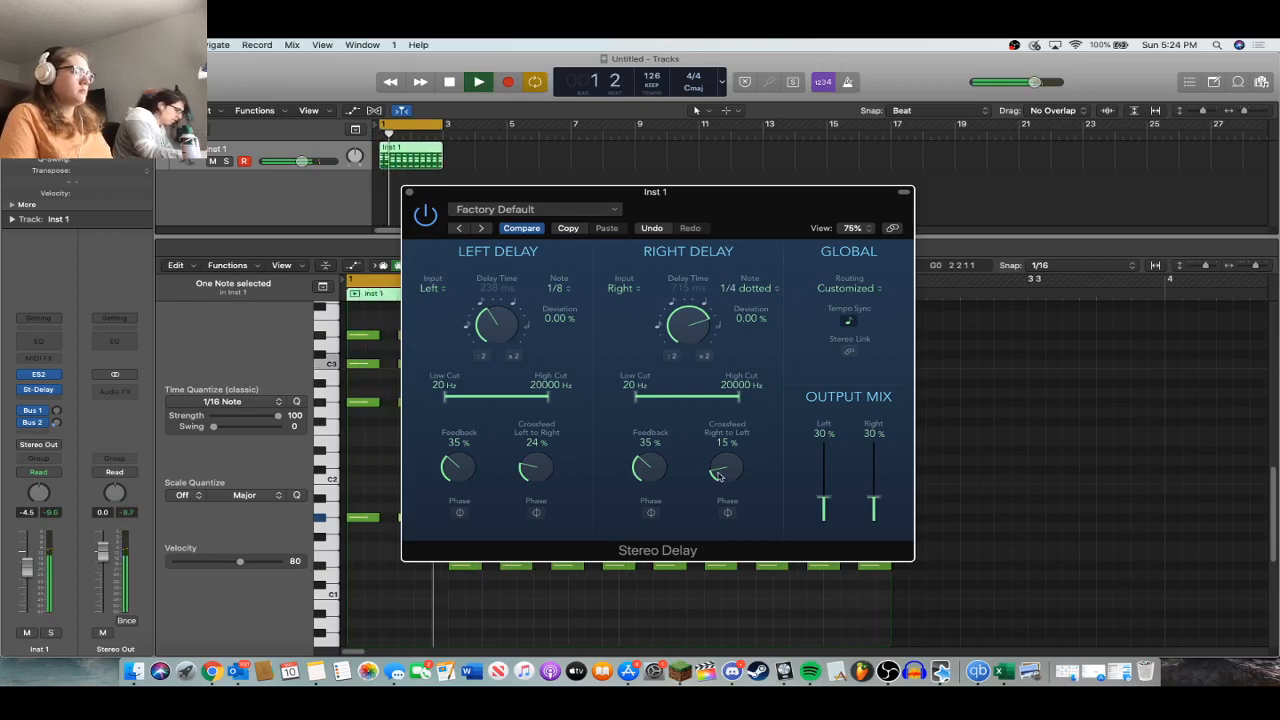
{"action": "scroll", "coordinate": [720, 463], "scroll_direction": "up", "scroll_amount": 5}
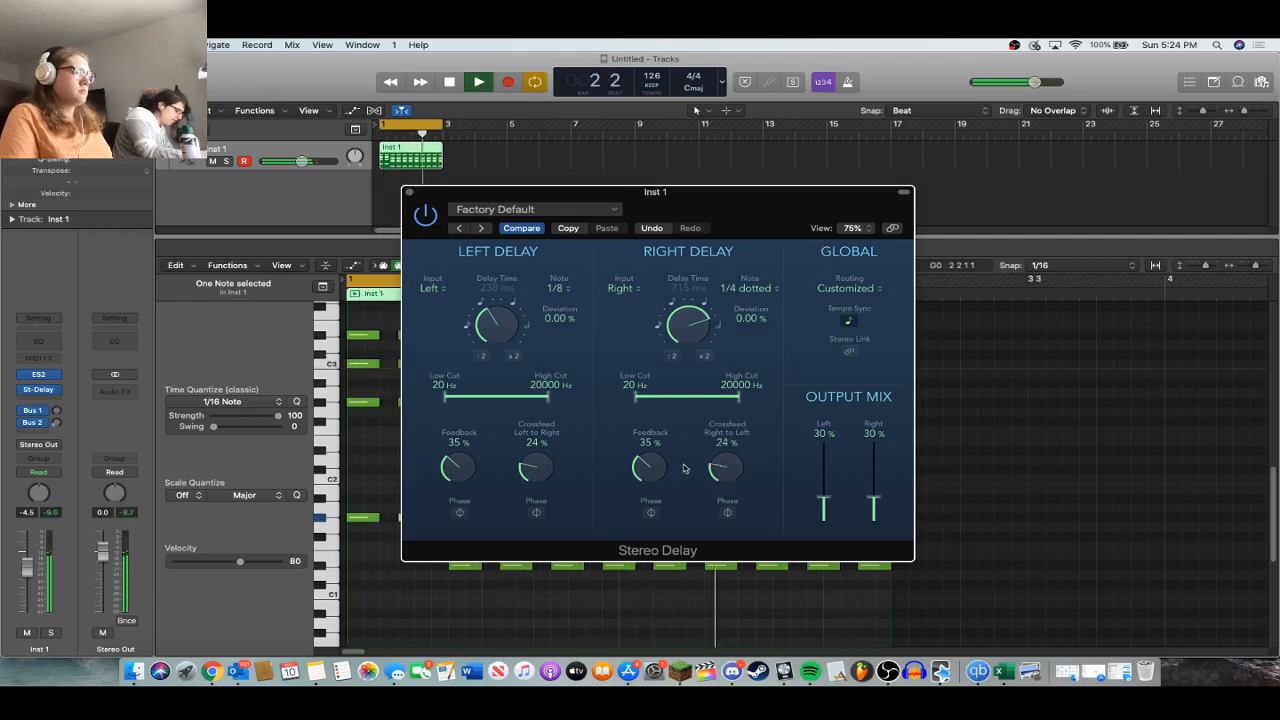
{"action": "left_click_drag", "start_coordinate": [536, 466], "coordinate": [548, 501]}
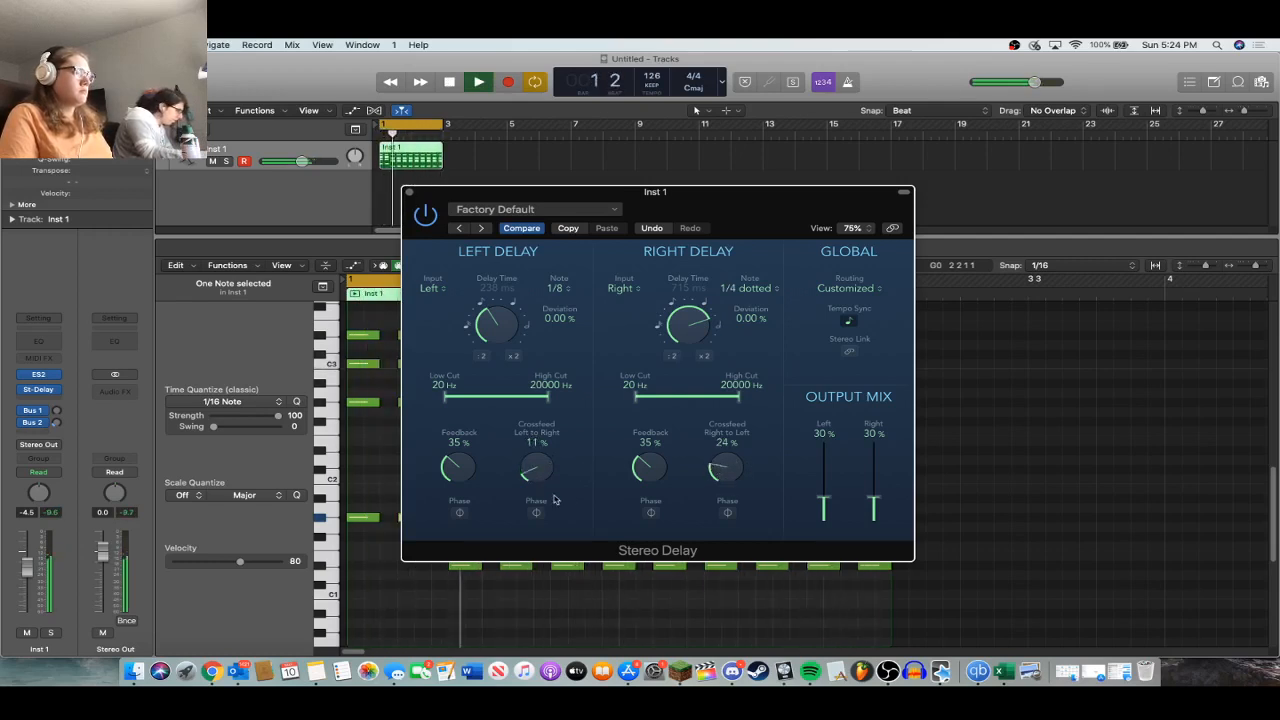
{"action": "left_click_drag", "start_coordinate": [721, 466], "coordinate": [726, 500]}
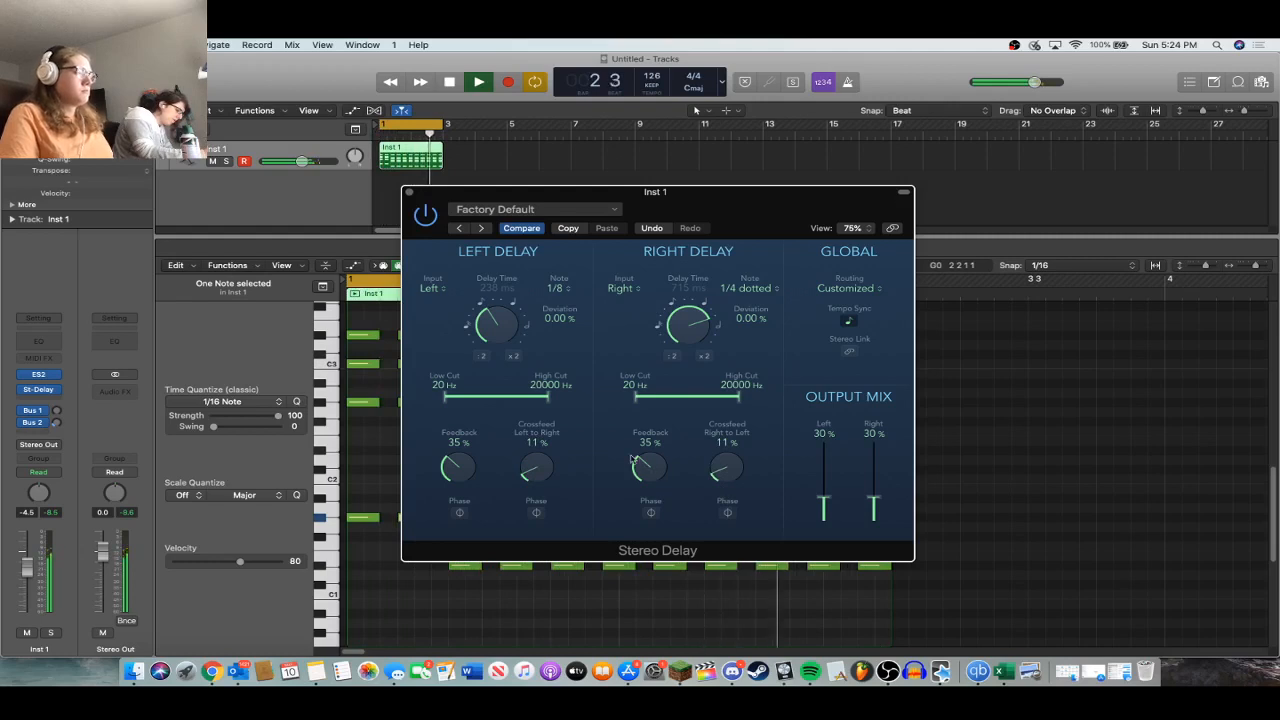
Reduce the left delay's feedback to 15% and set both output mix levels to 15% while the loop plays.
{"action": "mouse_move", "coordinate": [648, 466]}
{"action": "left_mouse_down"}
{"action": "mouse_move", "coordinate": [655, 499]}
{"action": "mouse_move", "coordinate": [664, 469]}
{"action": "left_mouse_up"}
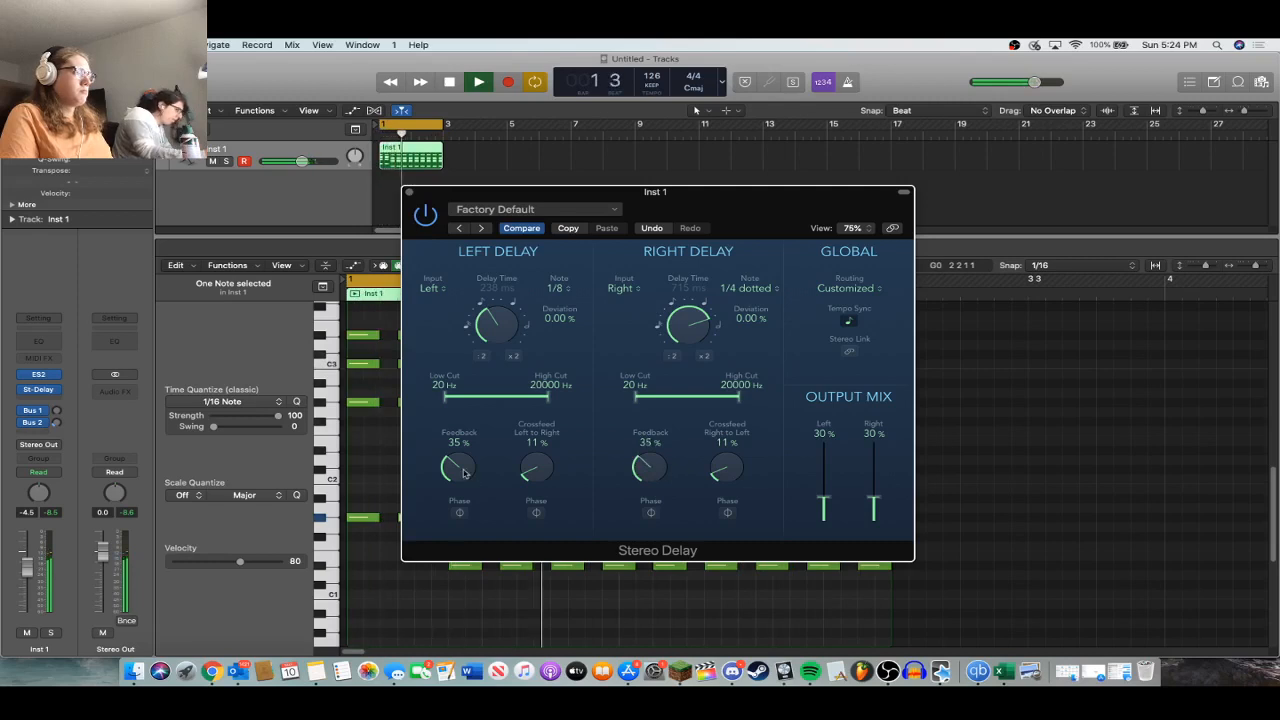
{"action": "left_click_drag", "start_coordinate": [467, 468], "coordinate": [479, 507]}
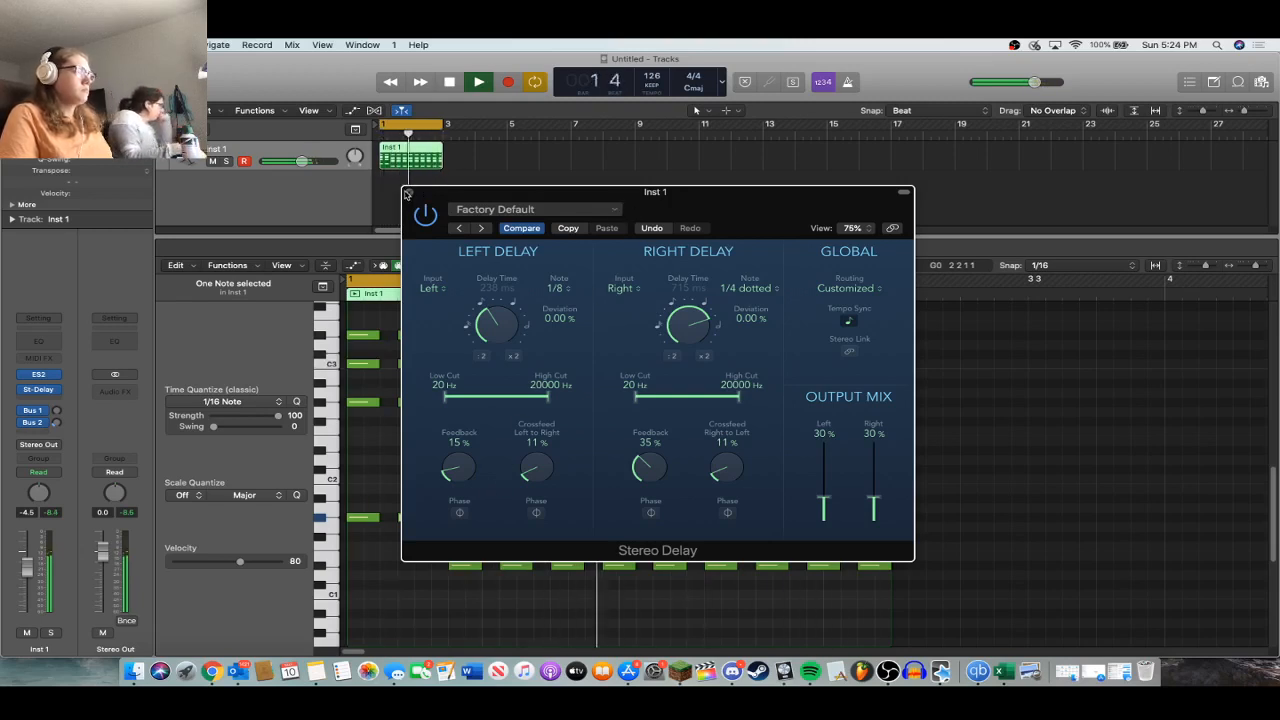
{"action": "left_click_drag", "start_coordinate": [823, 505], "coordinate": [873, 513]}
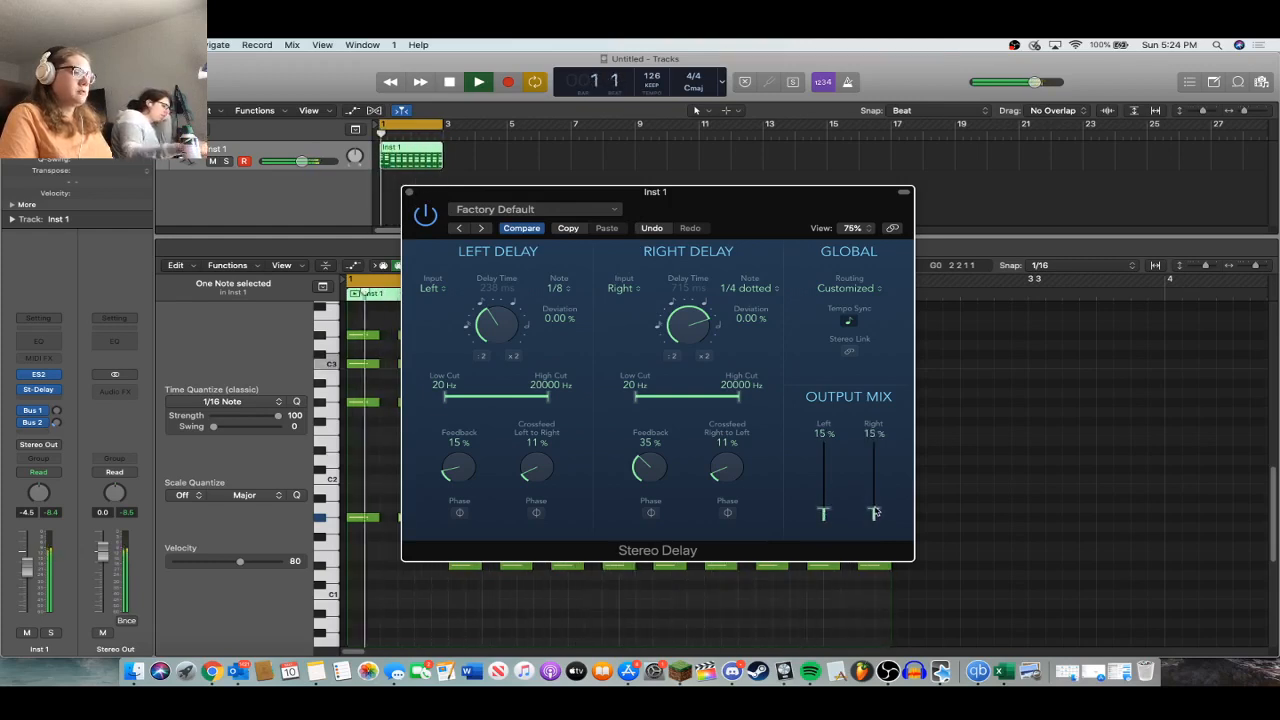
Add a second Stereo Delay to the Inst 1 channel and set its left delay note value to 1/4 dotted.
{"action": "left_click", "coordinate": [408, 193]}
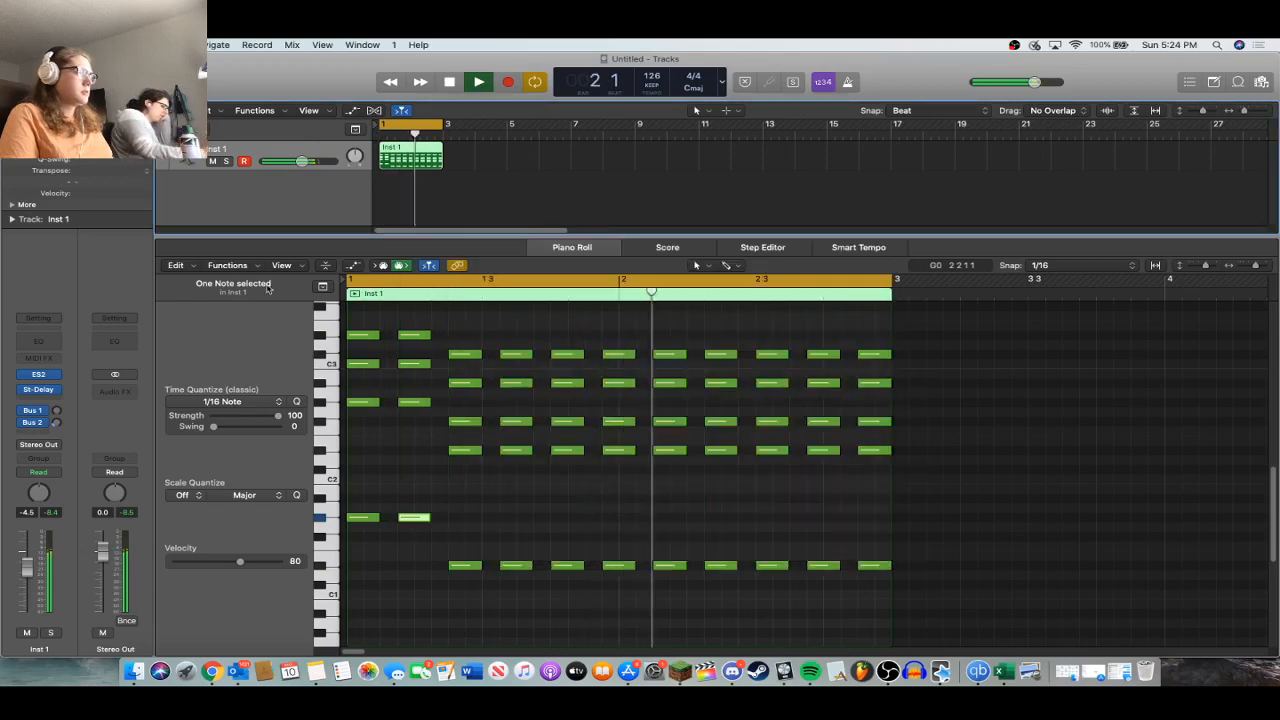
{"action": "left_click", "coordinate": [53, 392]}
{"action": "mouse_move", "coordinate": [70, 424]}
{"action": "left_click", "coordinate": [147, 425]}
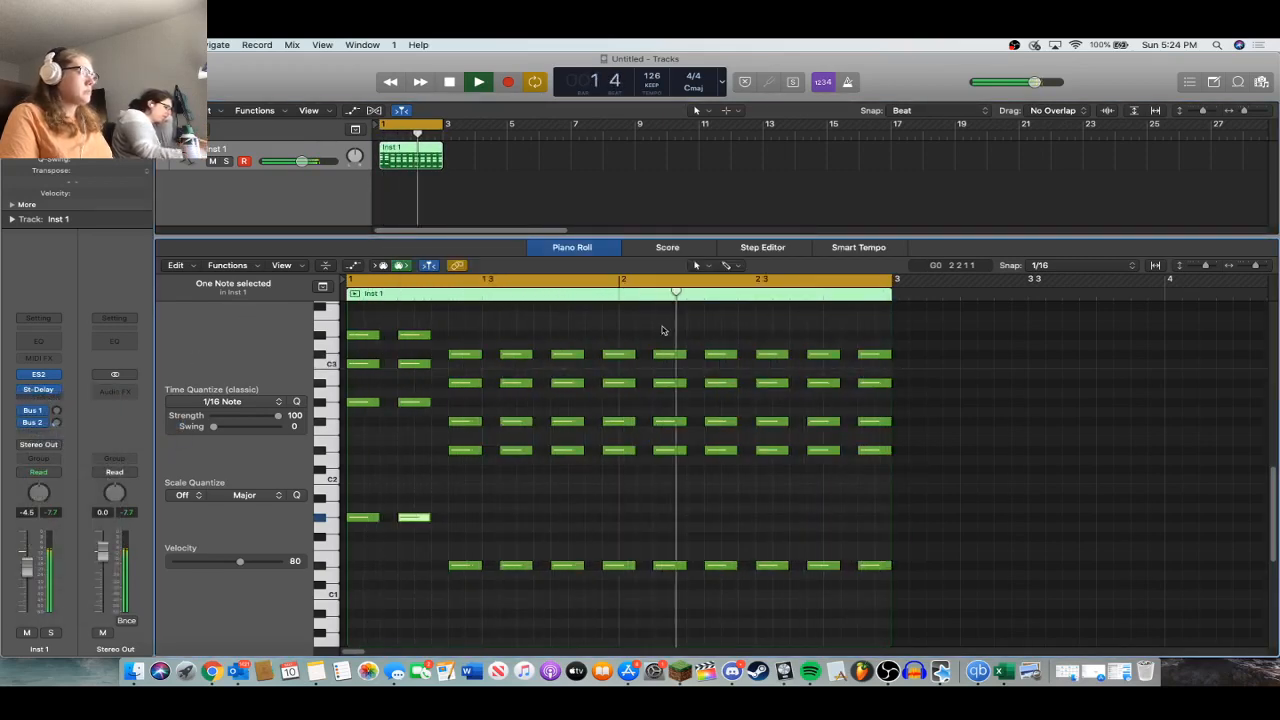
{"action": "left_click", "coordinate": [184, 168]}
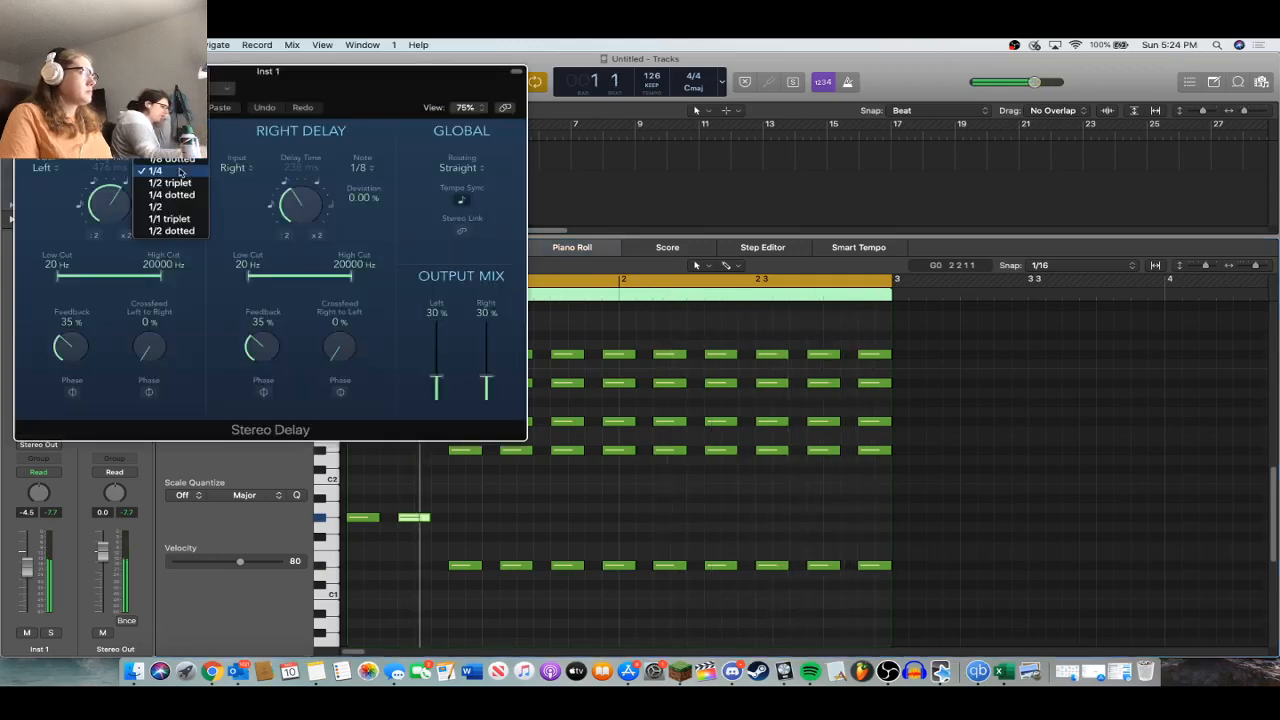
{"action": "left_click", "coordinate": [150, 194]}
Set the second Stereo Delay's left-to-right crossfeed to 12% and its right-to-left crossfeed to 15%.
{"action": "left_click_drag", "start_coordinate": [258, 115], "coordinate": [569, 260]}
{"action": "left_click_drag", "start_coordinate": [461, 497], "coordinate": [462, 484]}
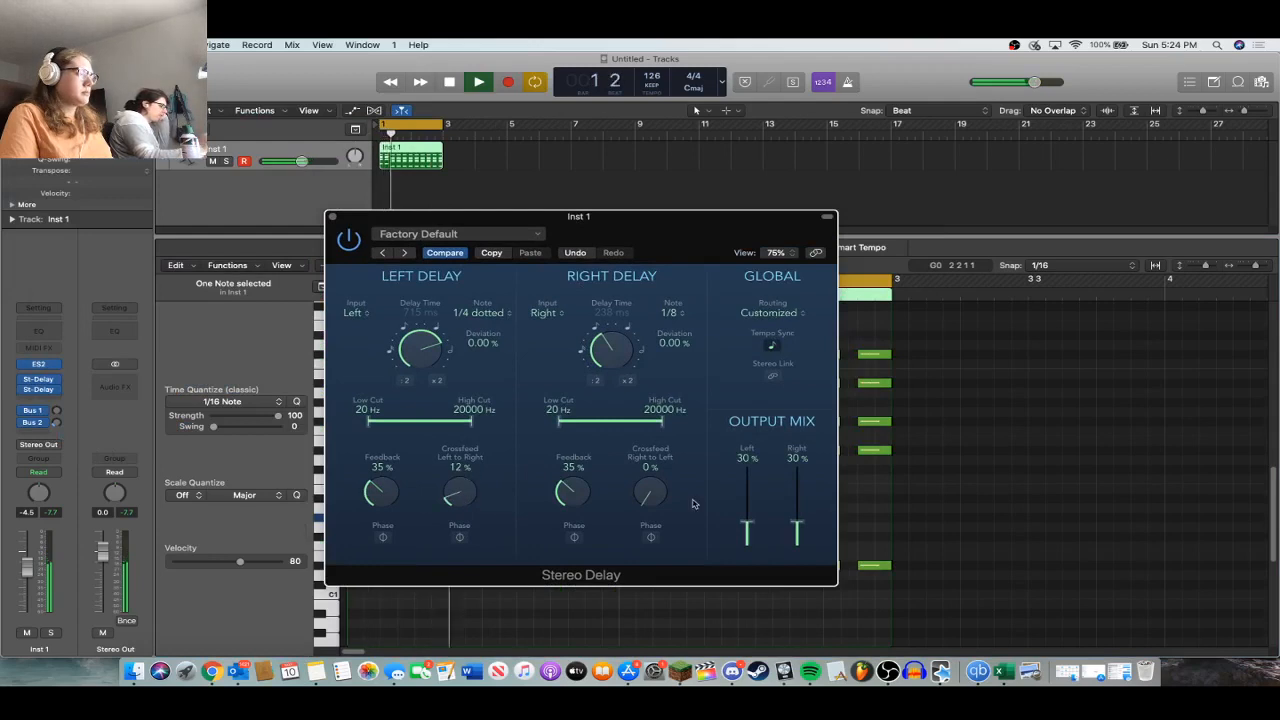
{"action": "left_click_drag", "start_coordinate": [661, 500], "coordinate": [670, 494]}
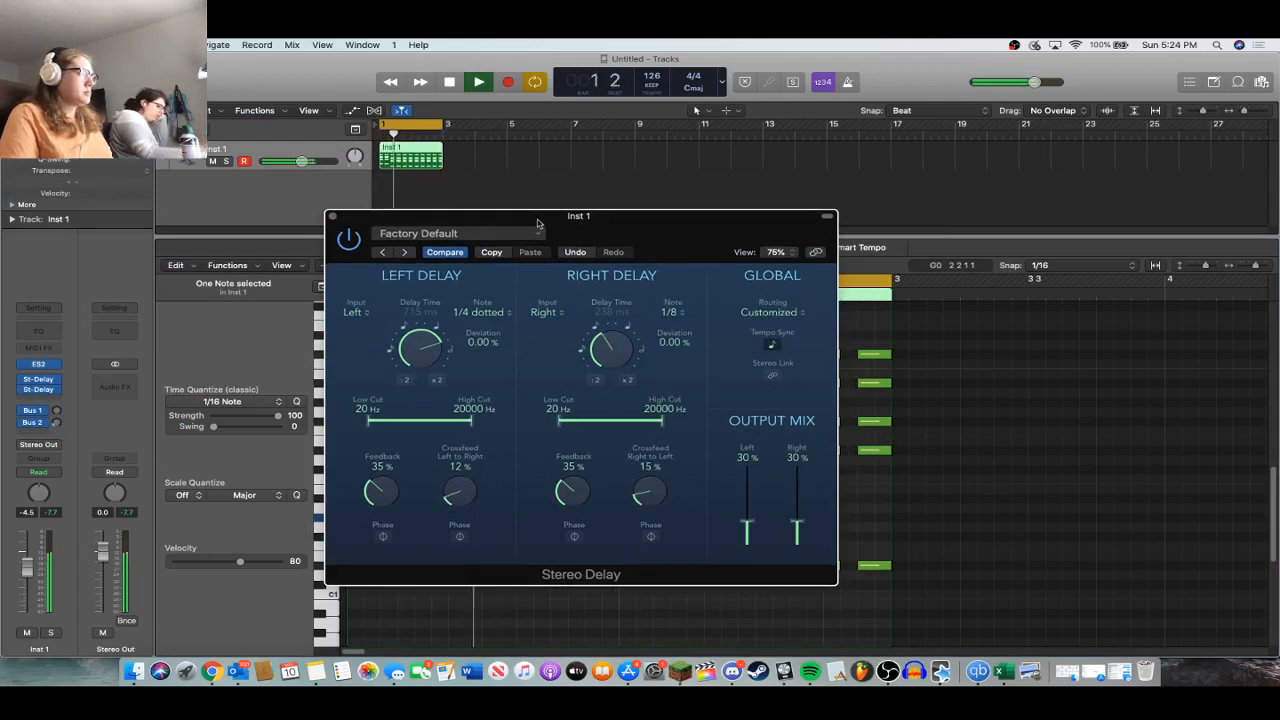
{"action": "left_click", "coordinate": [334, 217]}
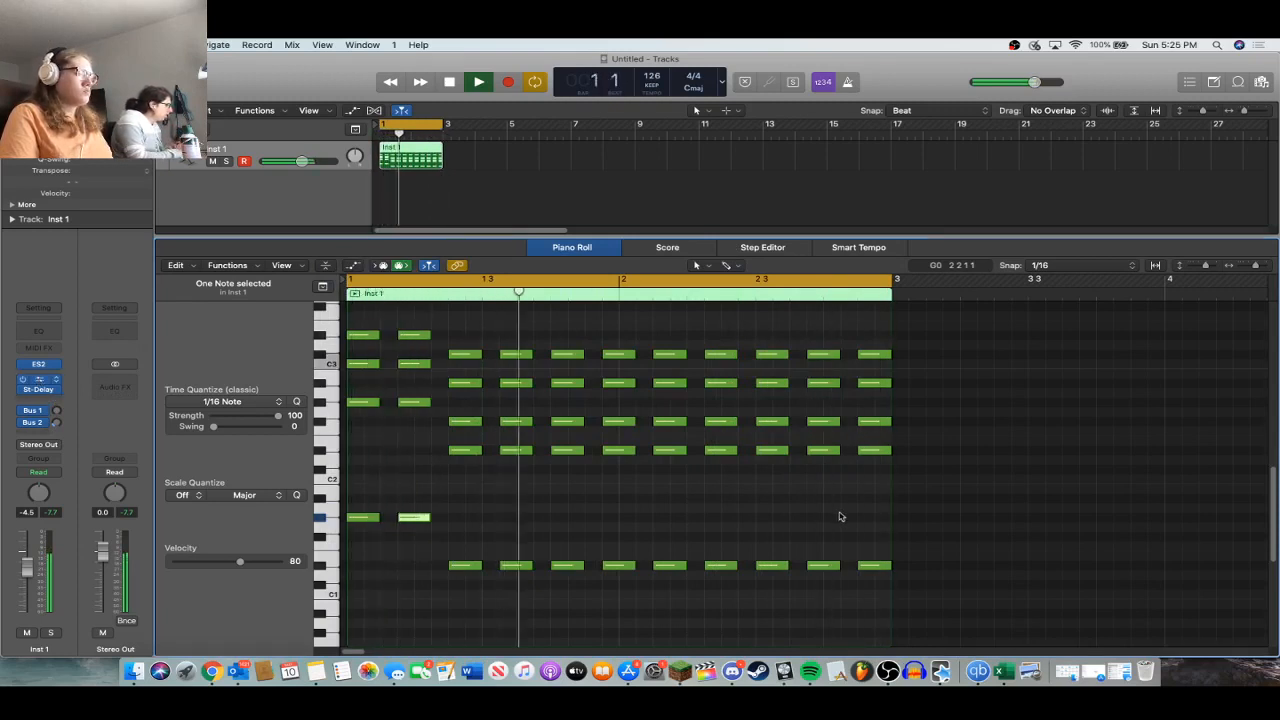
Raise both output mix levels of the first Stereo Delay to 17% and audition the loop.
{"action": "left_click_drag", "start_coordinate": [827, 514], "coordinate": [875, 511]}
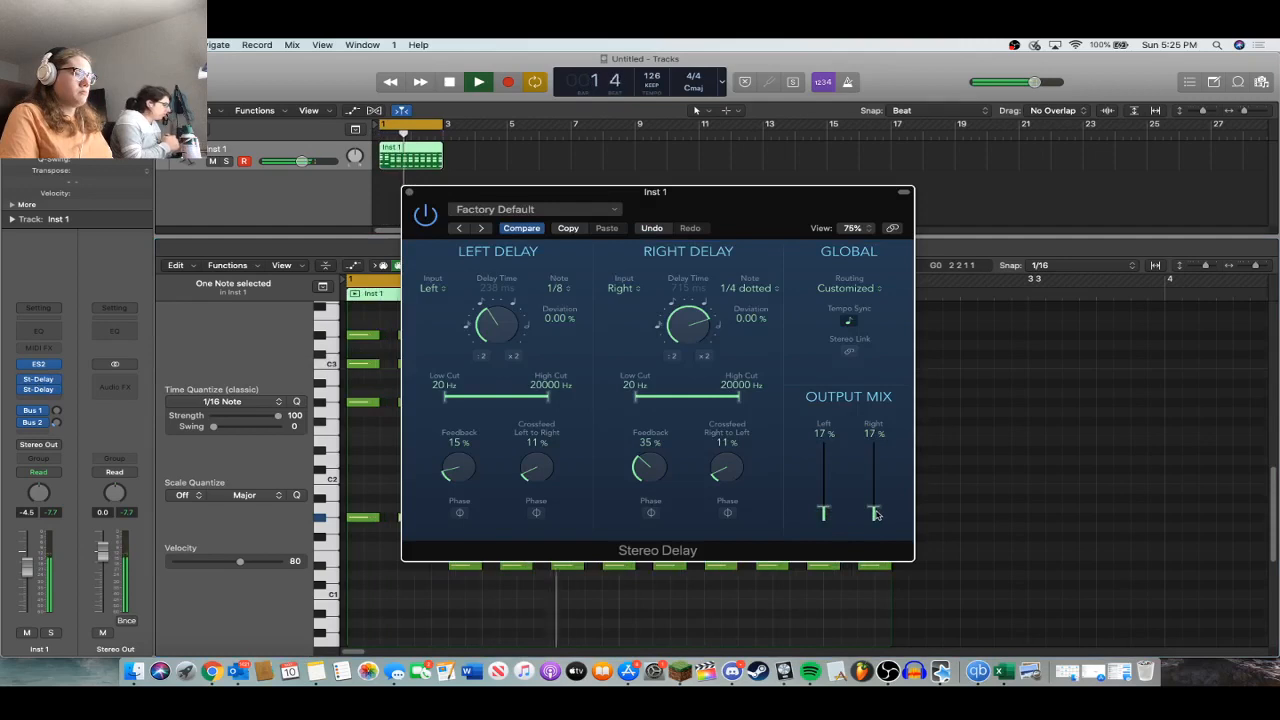
{"action": "key", "text": "space"}
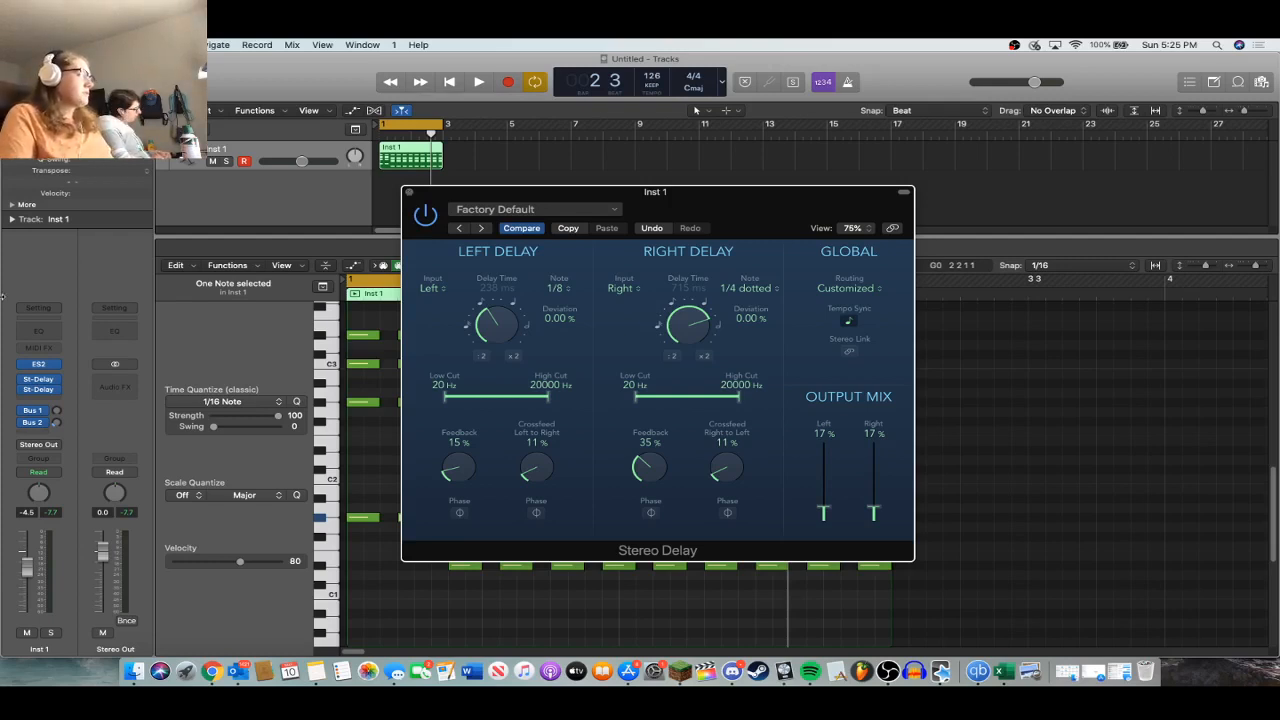
{"action": "mouse_move", "coordinate": [36, 395]}
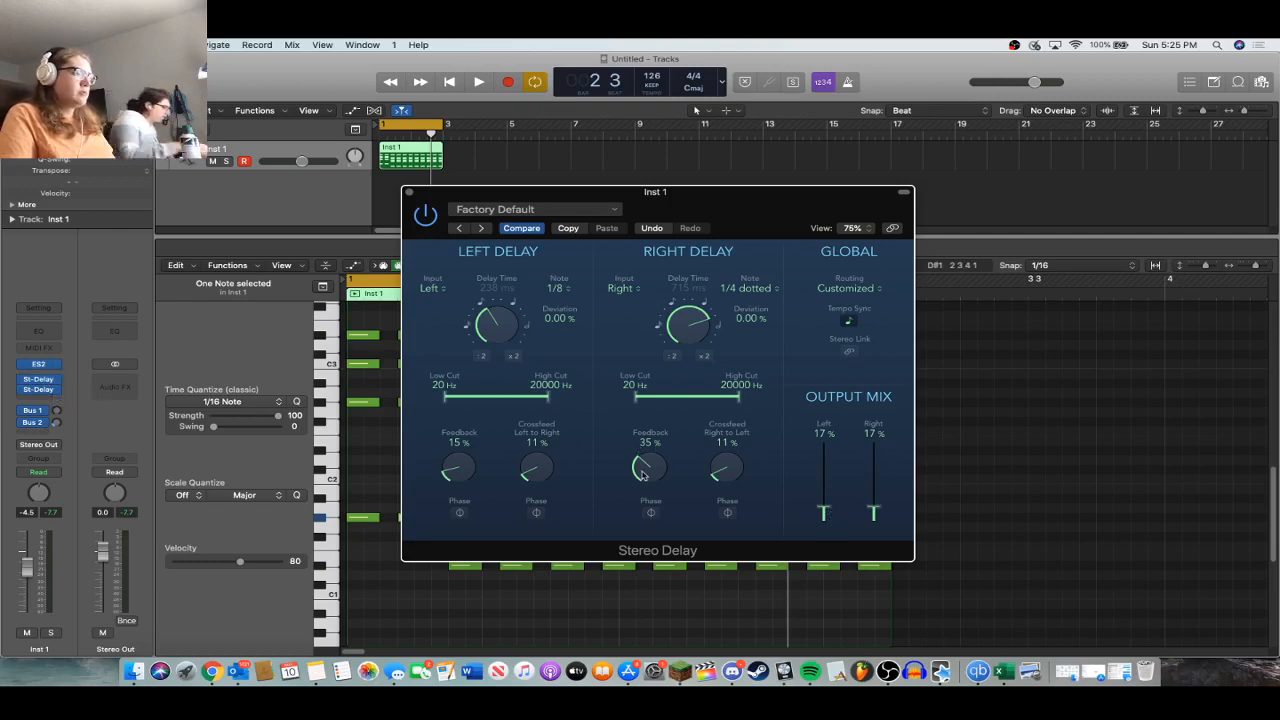
Lower the first Stereo Delay's right feedback to 10% and left feedback to 5%, and briefly audition the loop.
{"action": "left_click_drag", "start_coordinate": [643, 474], "coordinate": [643, 517]}
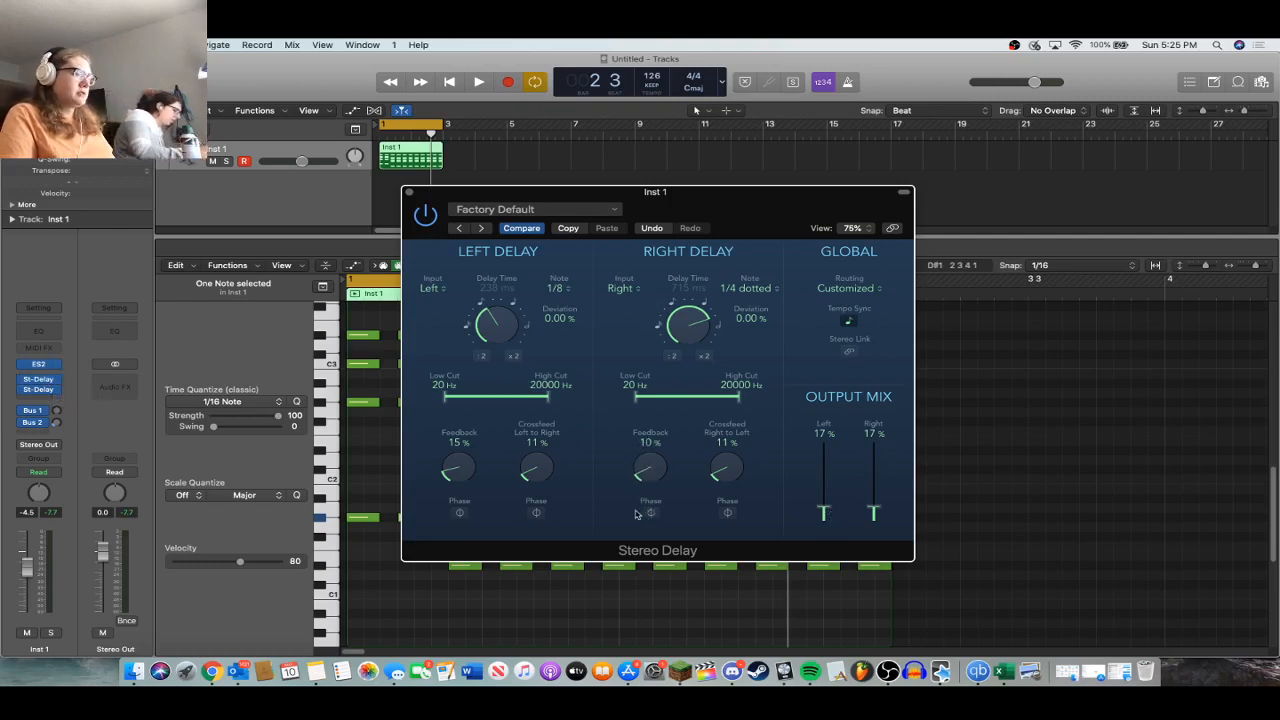
{"action": "left_click_drag", "start_coordinate": [456, 472], "coordinate": [464, 484]}
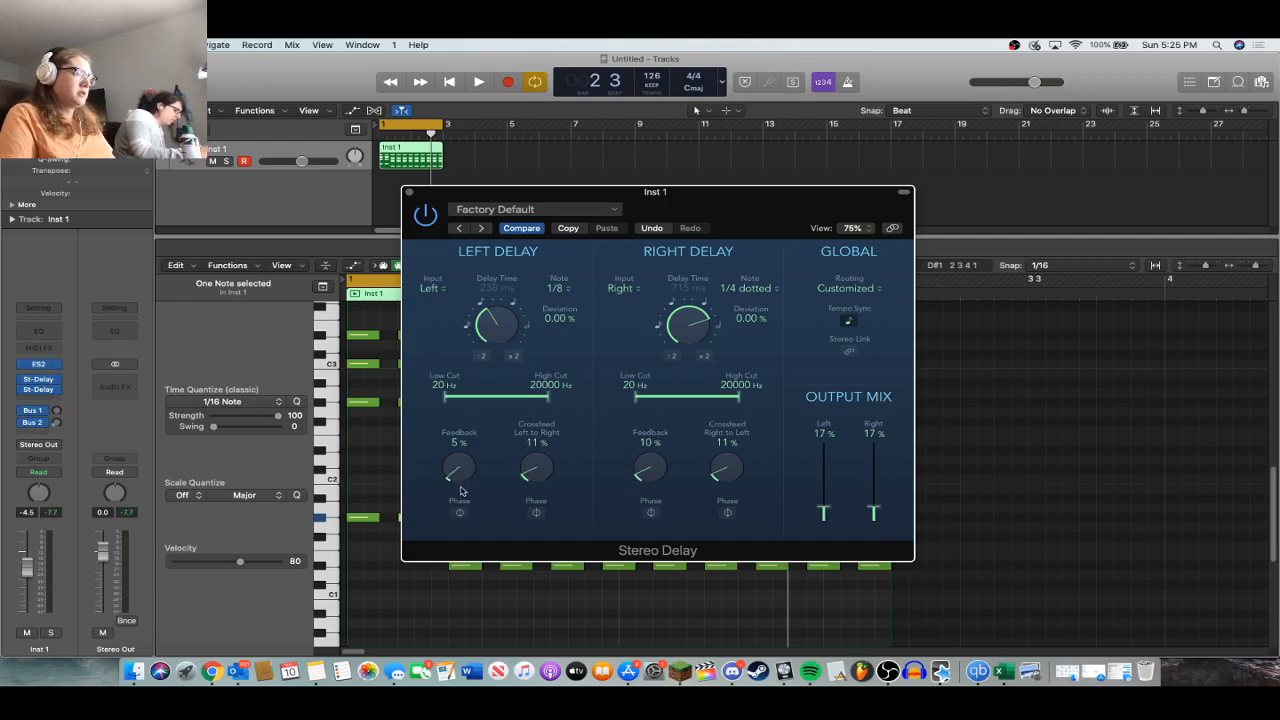
{"action": "key", "text": "space"}
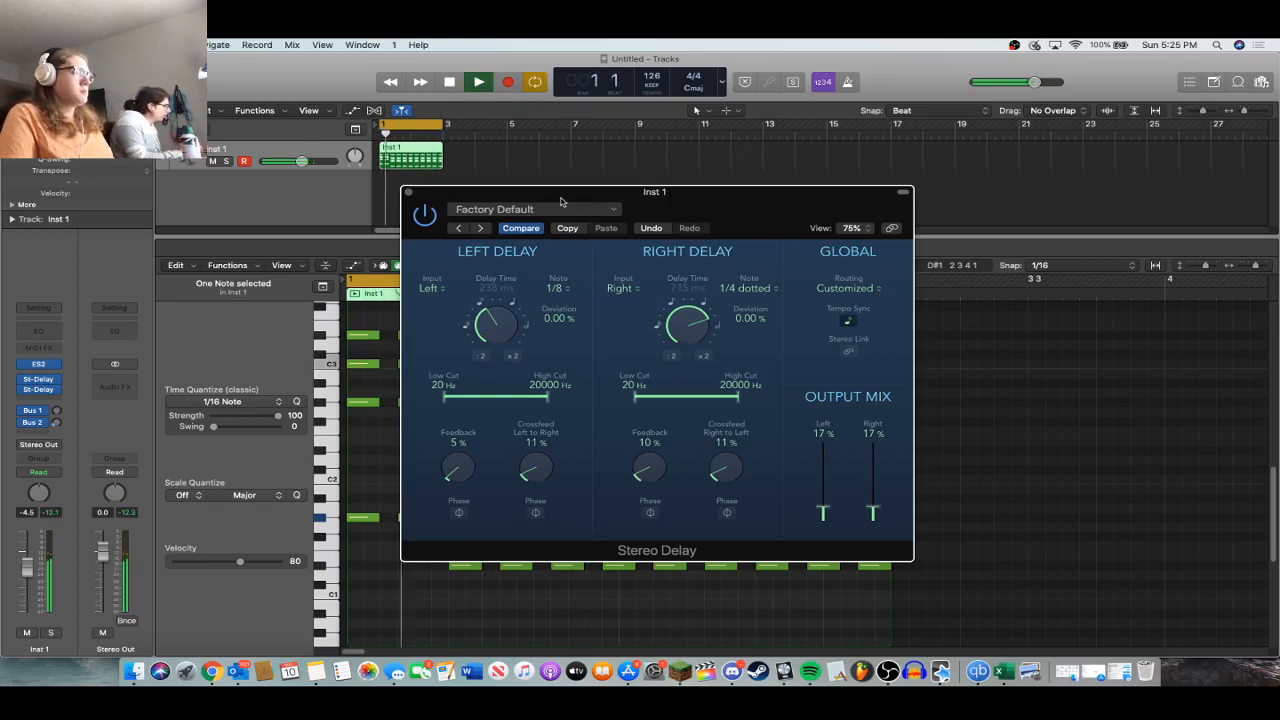
{"action": "key", "text": "space"}
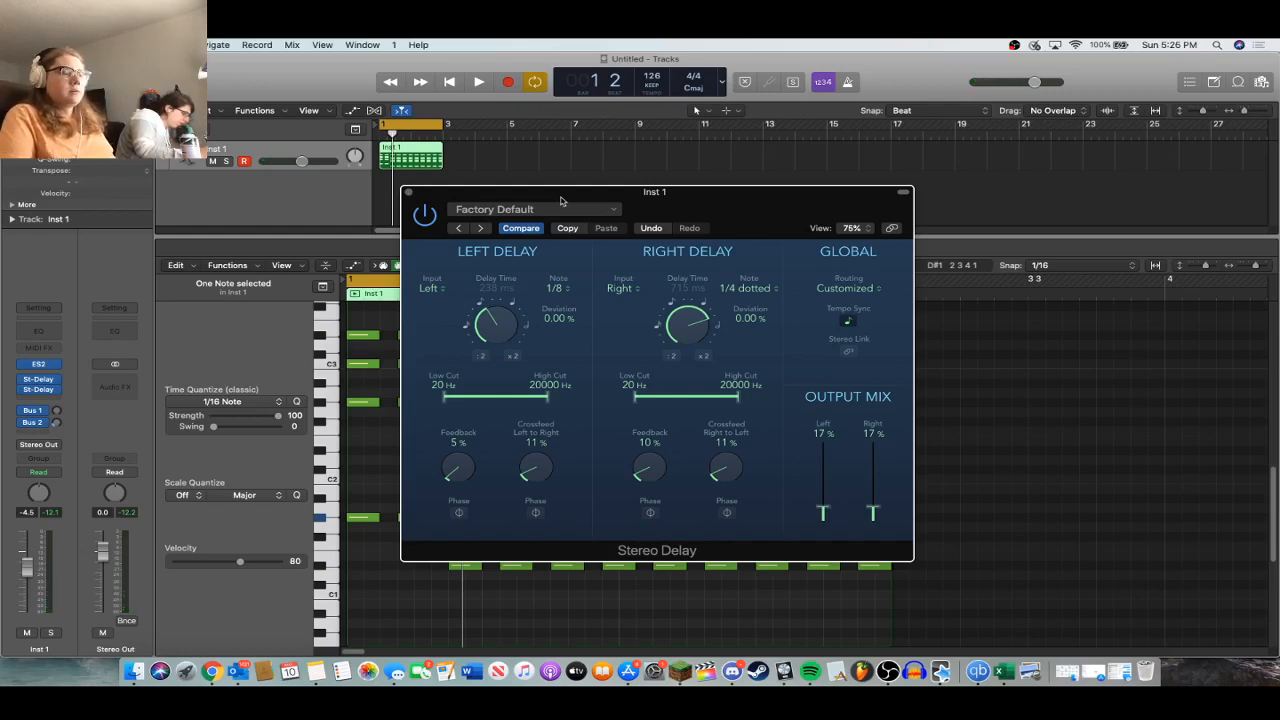
{"action": "left_click", "coordinate": [408, 193]}
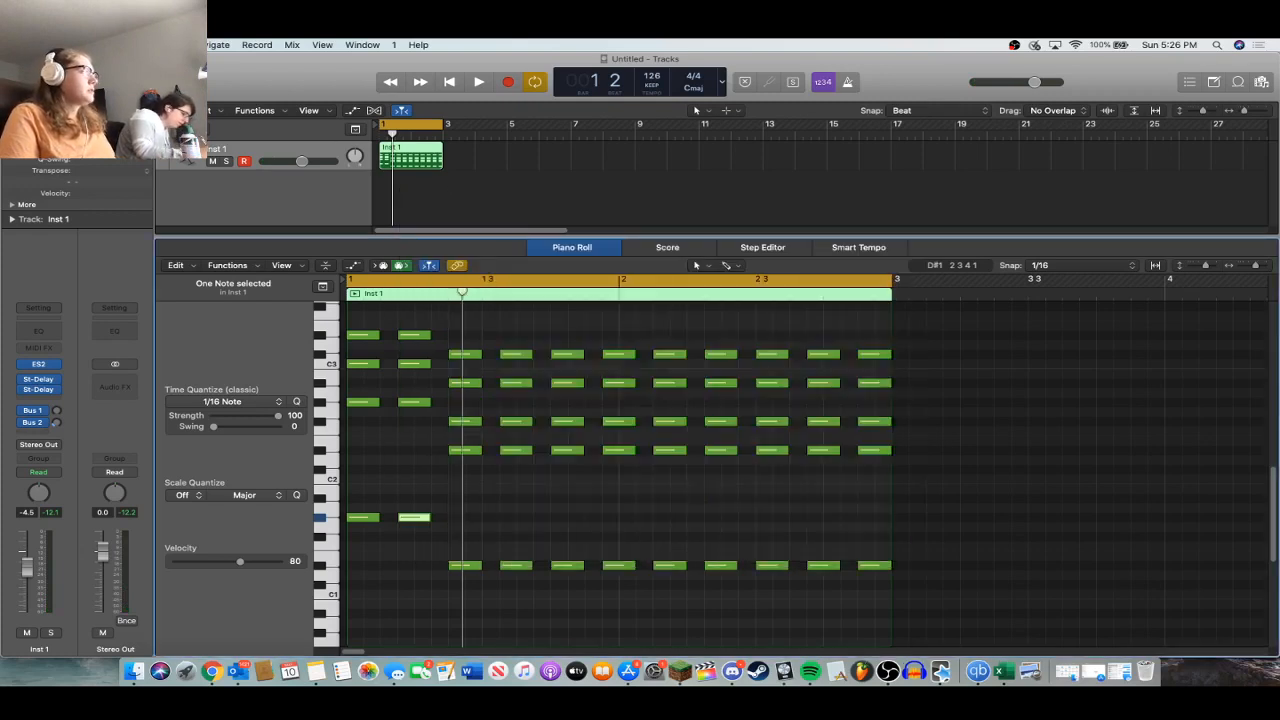
Hide the piano roll and browse all files to the Samples folder on the LaCie drive.
{"action": "key", "text": "p"}
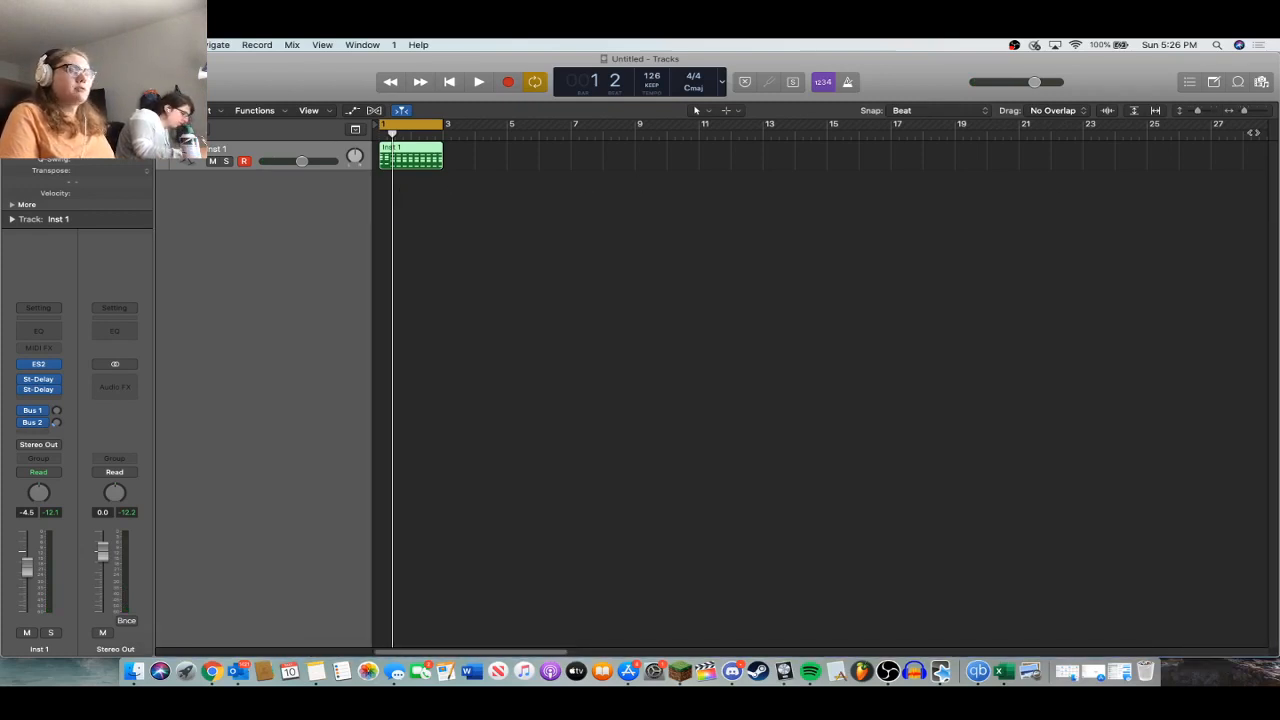
{"action": "left_click", "coordinate": [1262, 81]}
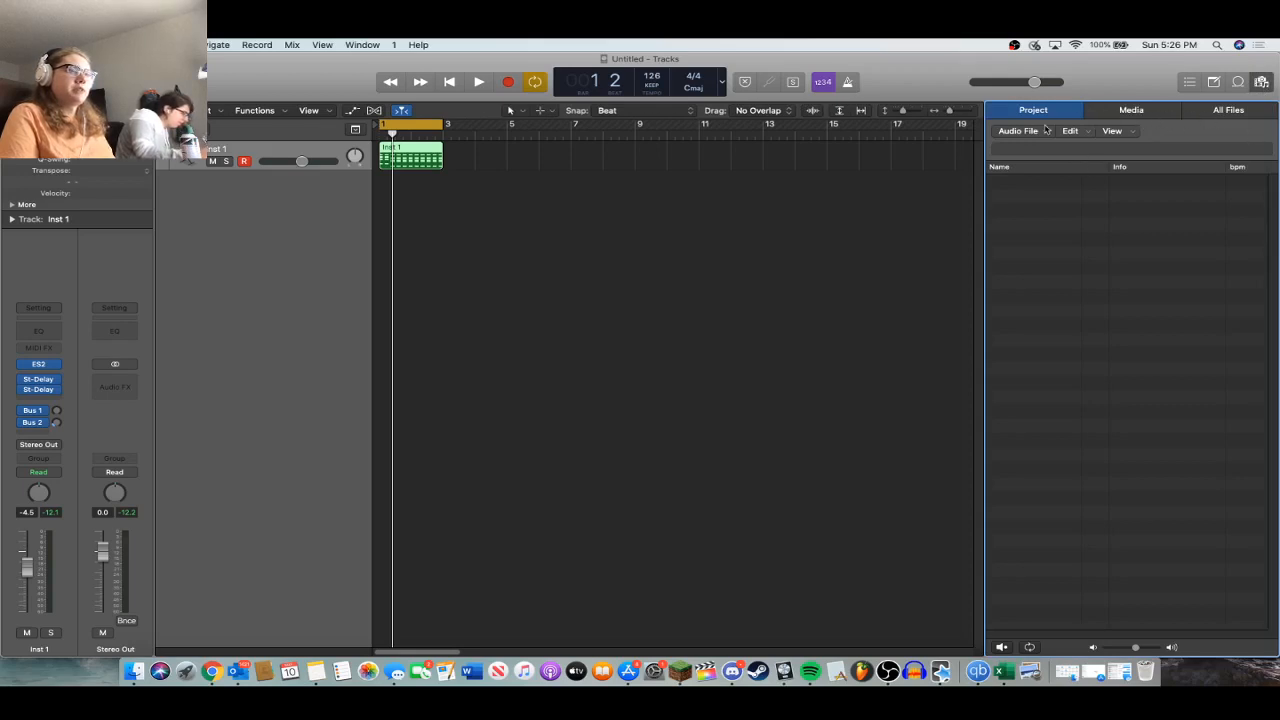
{"action": "left_click", "coordinate": [1212, 112]}
{"action": "left_click", "coordinate": [1109, 131]}
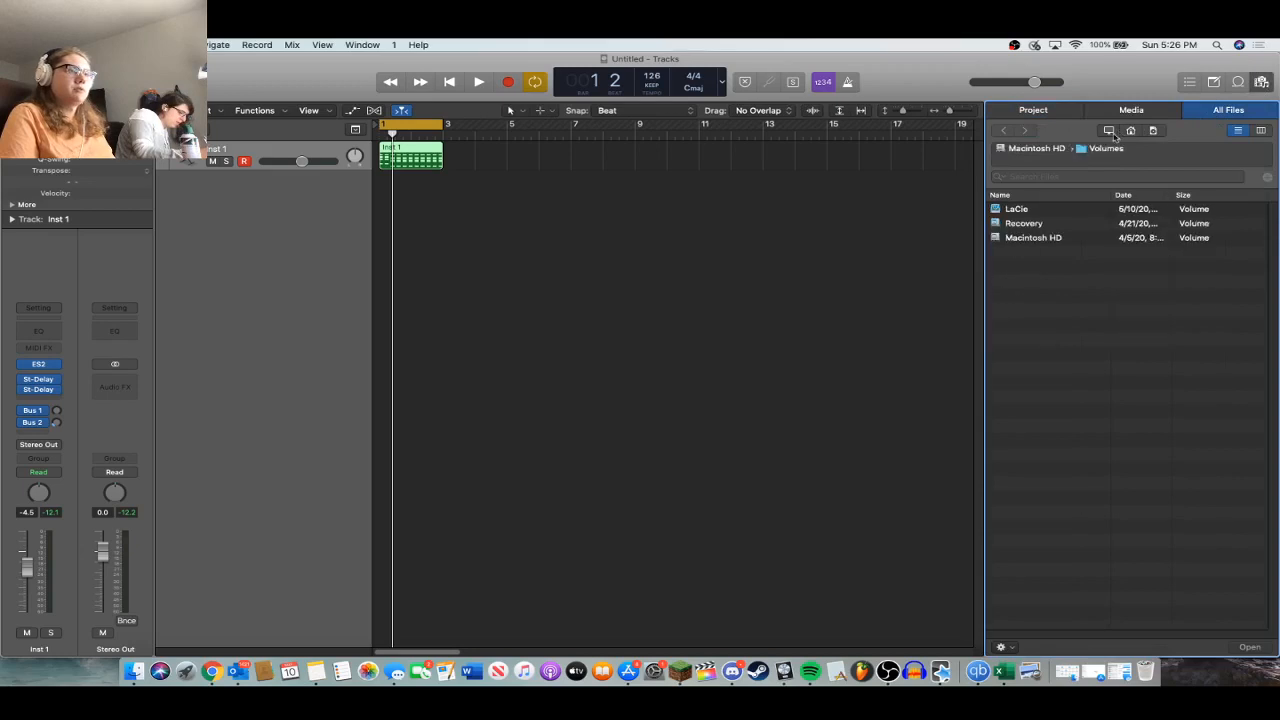
{"action": "left_click", "coordinate": [1020, 212]}
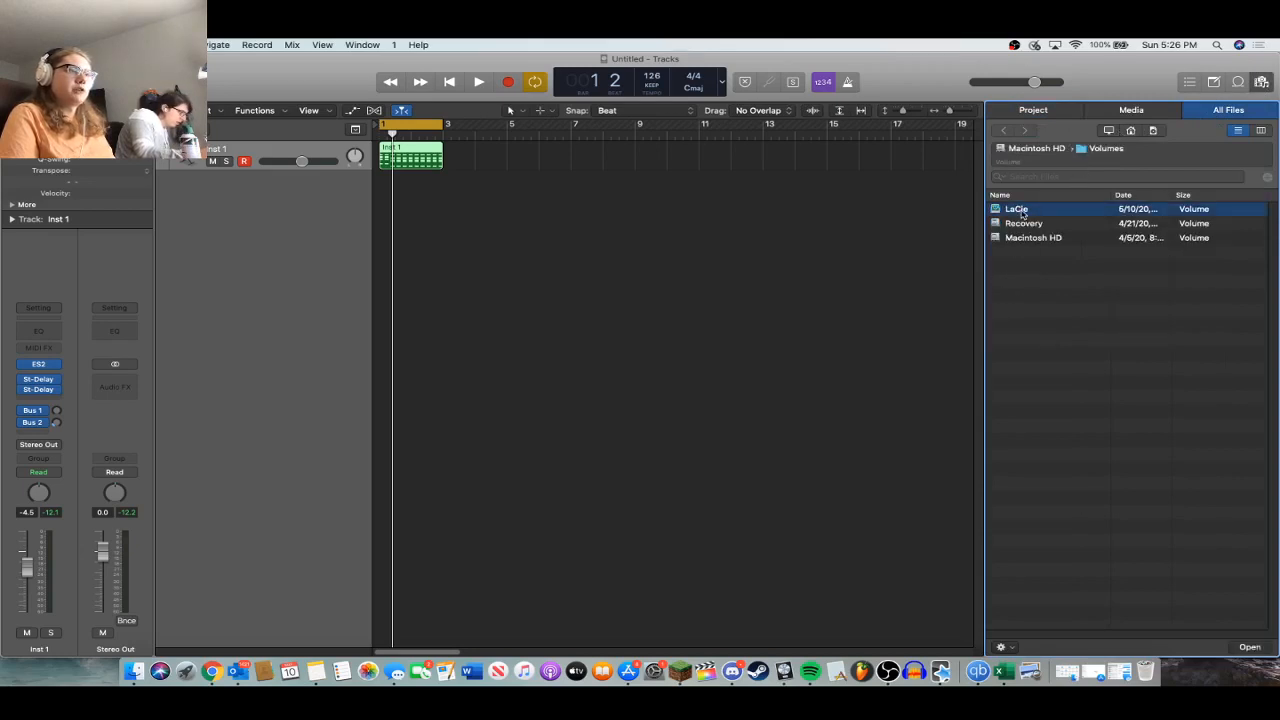
{"action": "double_click", "coordinate": [1020, 212]}
{"action": "double_click", "coordinate": [1037, 321]}
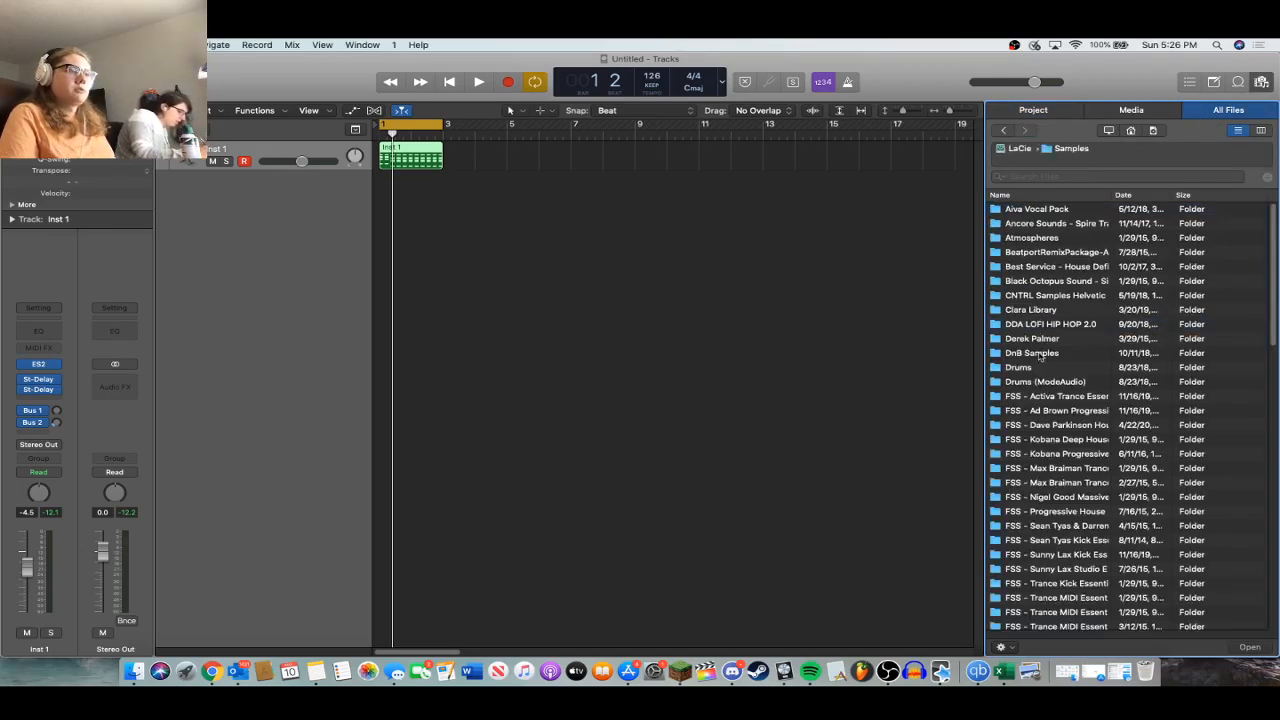
Open the 126 BPM folder of DPHE Drum Loops inside the FSS - Dave Parkinson House Essentials pack.
{"action": "left_click", "coordinate": [1040, 424]}
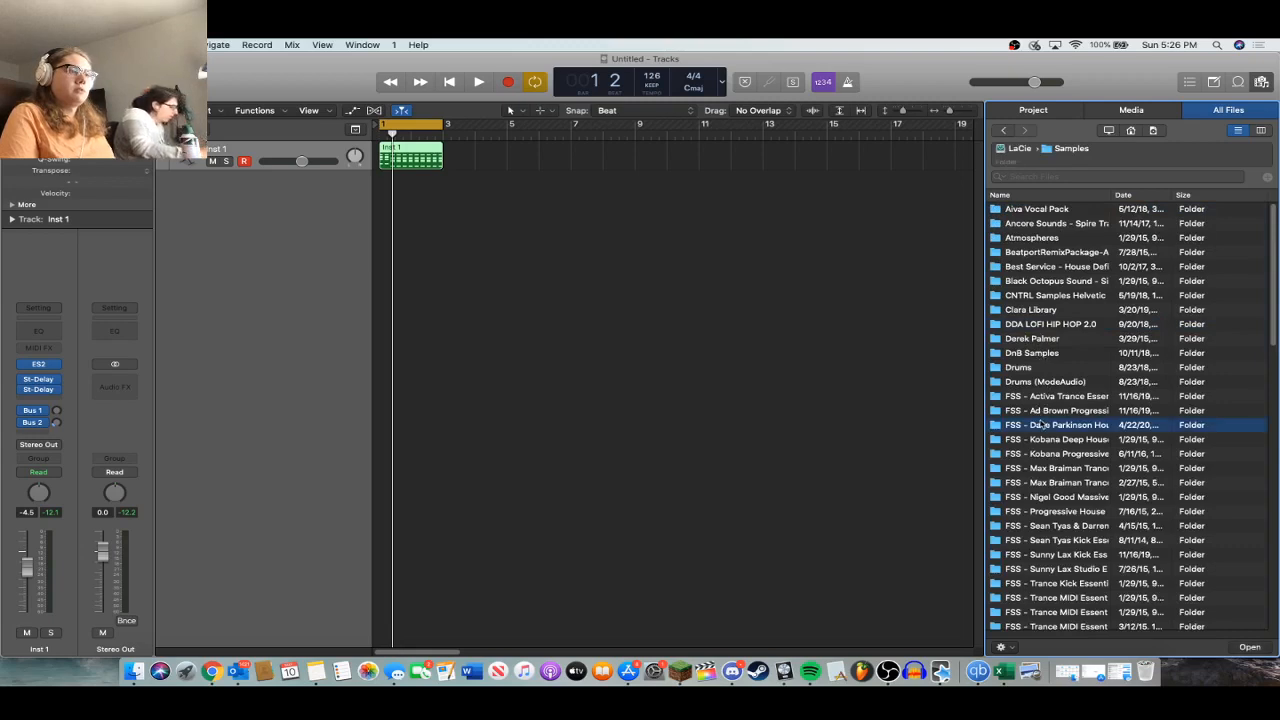
{"action": "double_click", "coordinate": [1040, 424]}
{"action": "left_click", "coordinate": [1036, 311]}
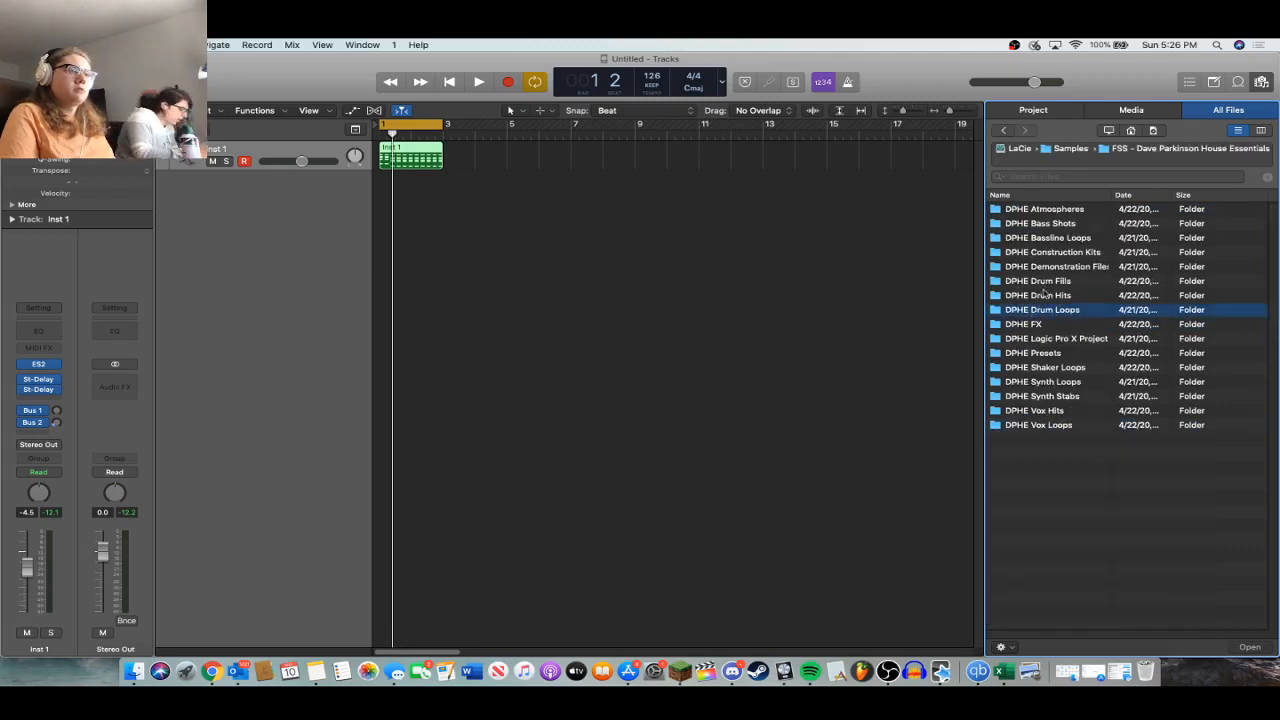
{"action": "double_click", "coordinate": [1040, 309]}
{"action": "left_click", "coordinate": [1041, 252]}
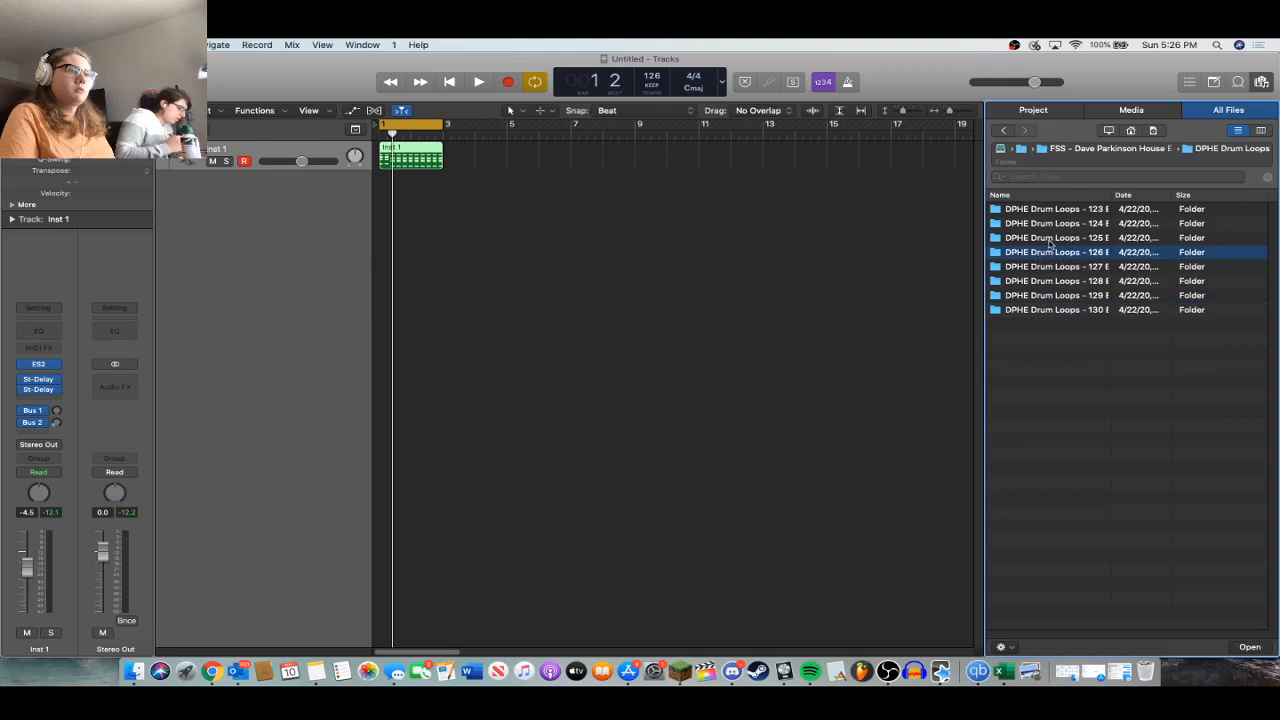
{"action": "double_click", "coordinate": [1049, 248]}
Audition drum loops 001 to 005 and place the full version of DPHE Drum Loop 005 on a new track at bar 1.
{"action": "left_click", "coordinate": [1050, 224]}
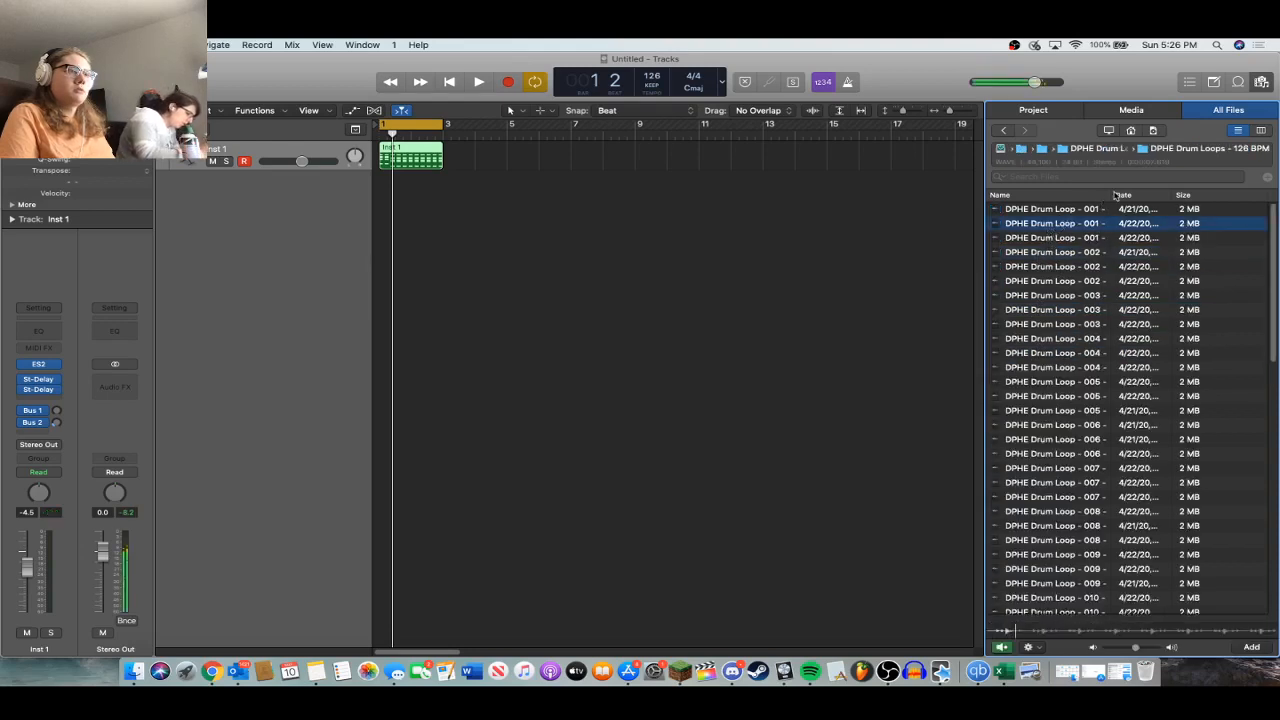
{"action": "left_click_drag", "start_coordinate": [1115, 195], "coordinate": [1168, 197]}
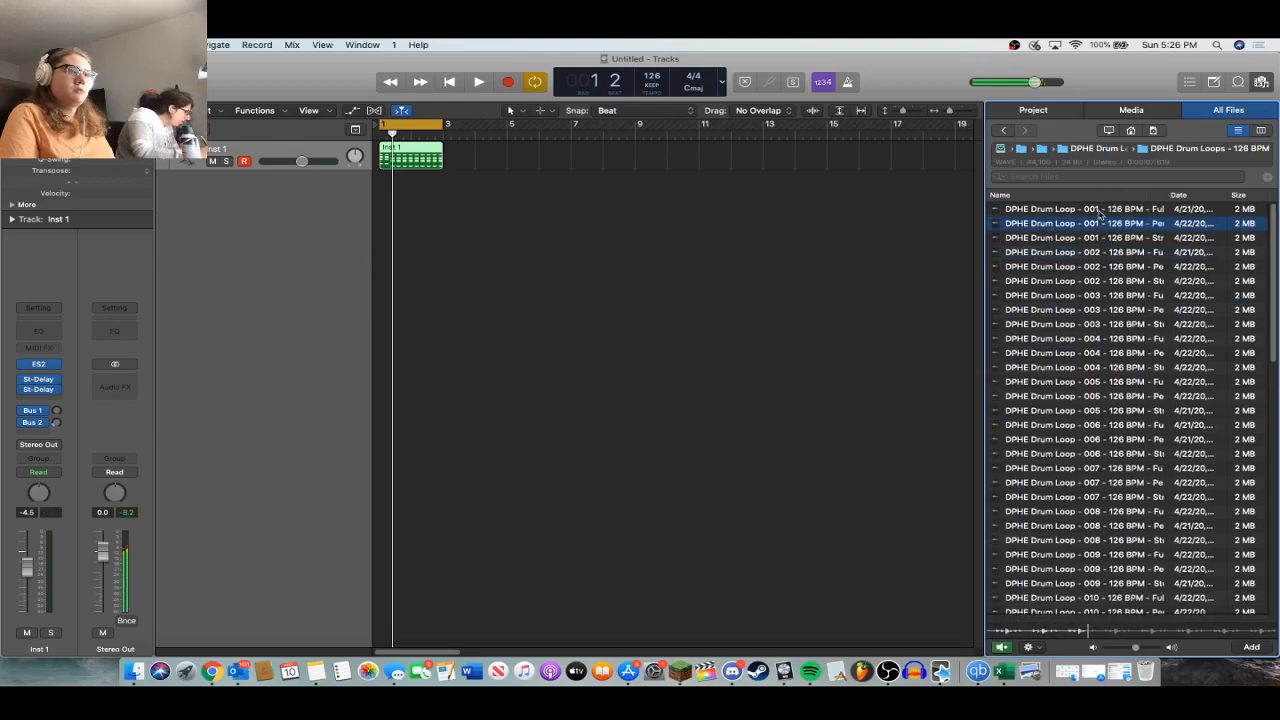
{"action": "left_click", "coordinate": [1100, 210]}
{"action": "left_click", "coordinate": [1084, 255]}
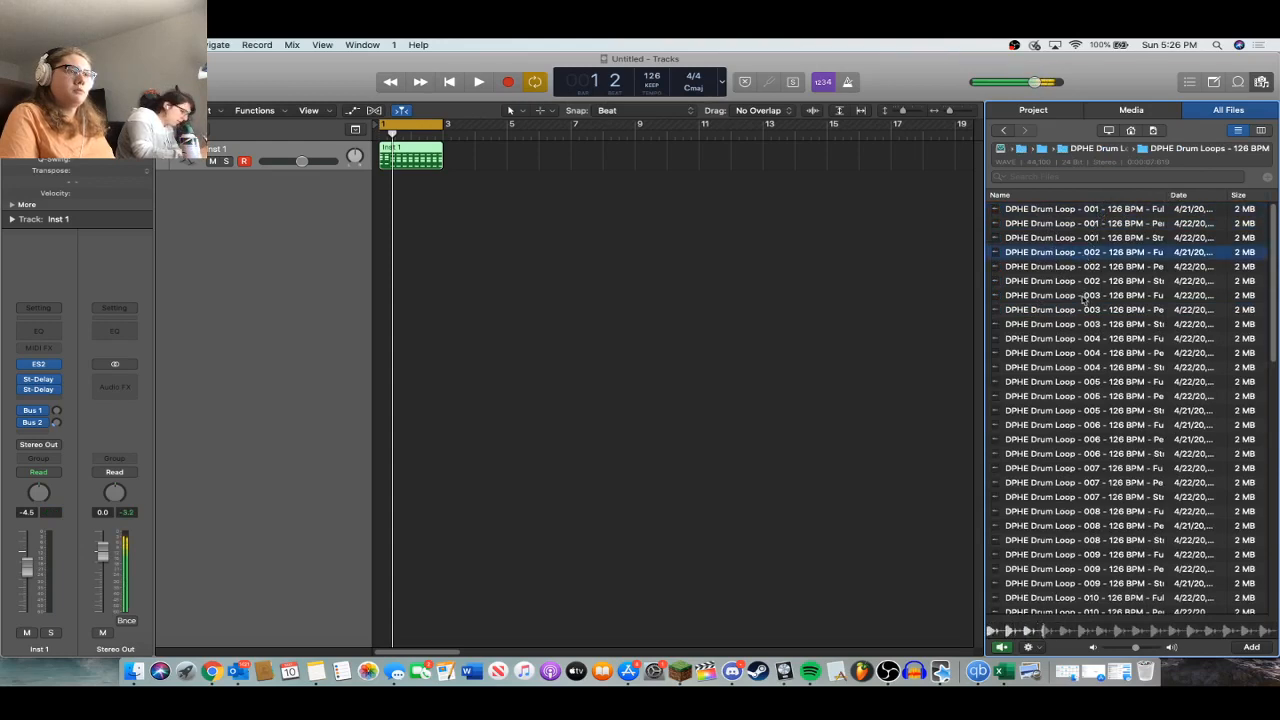
{"action": "left_click", "coordinate": [1083, 296]}
{"action": "left_click", "coordinate": [1087, 340]}
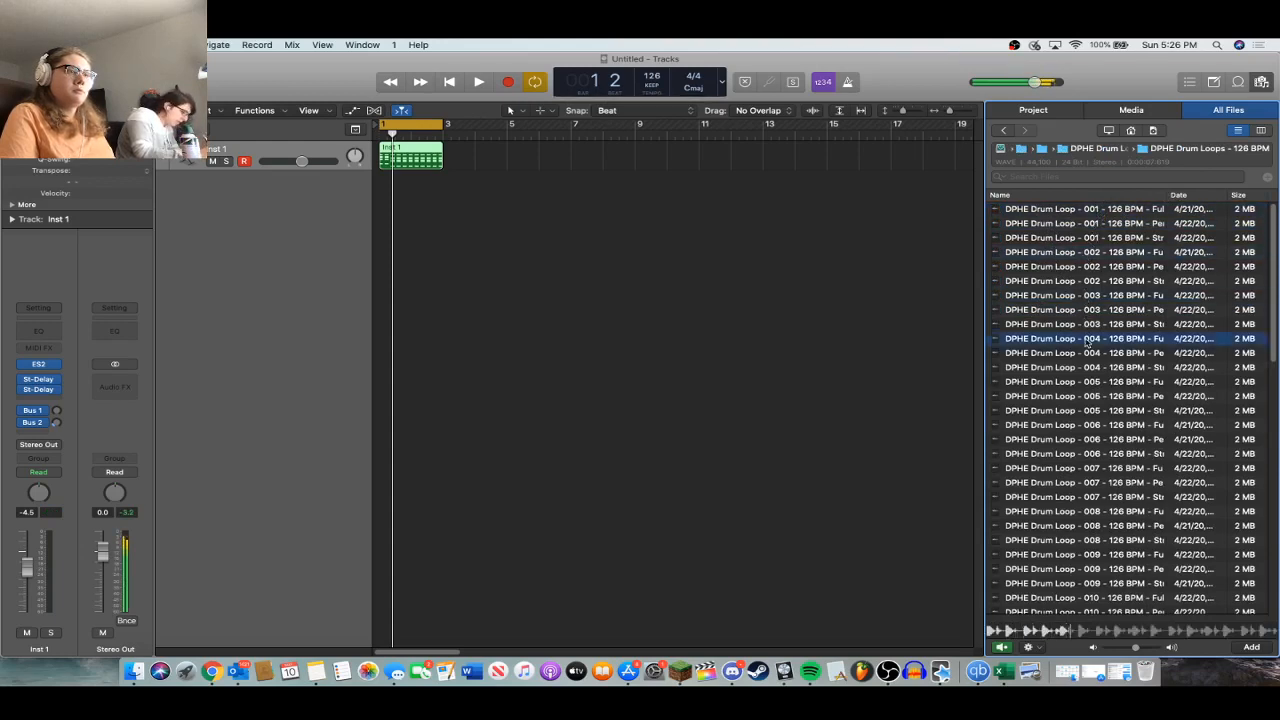
{"action": "left_click", "coordinate": [1092, 384]}
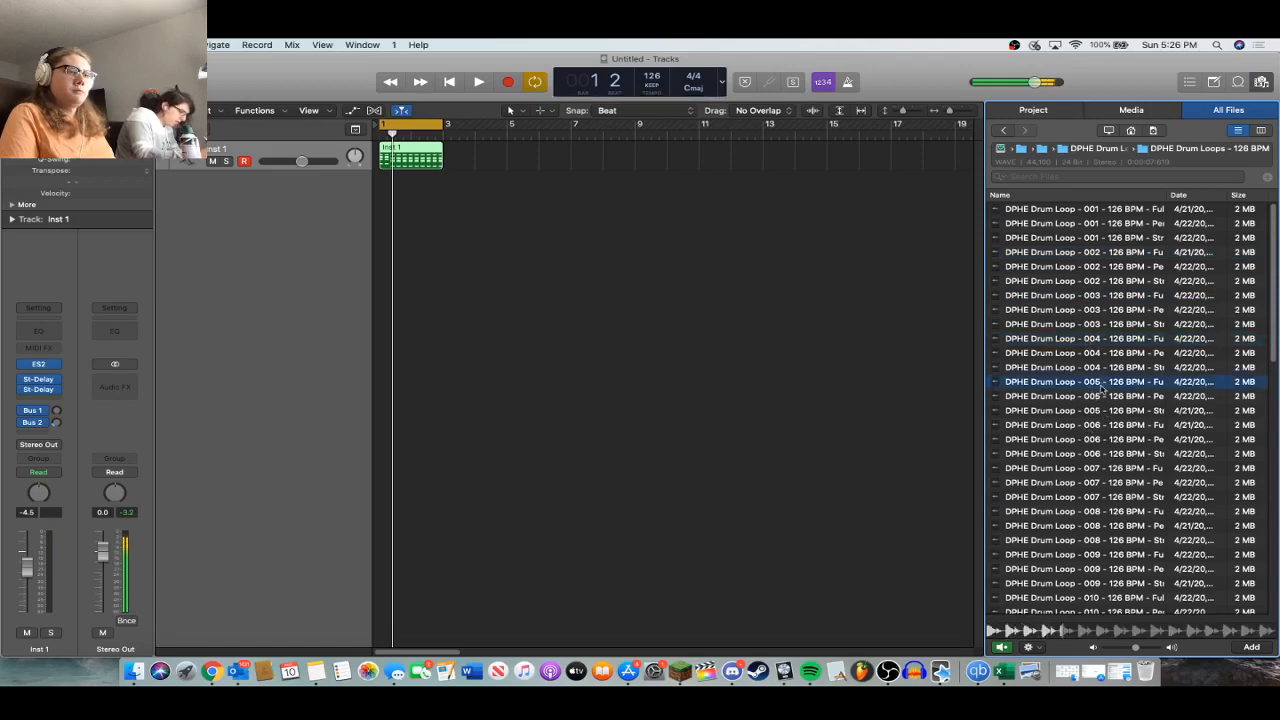
{"action": "left_click_drag", "start_coordinate": [1102, 385], "coordinate": [381, 183]}
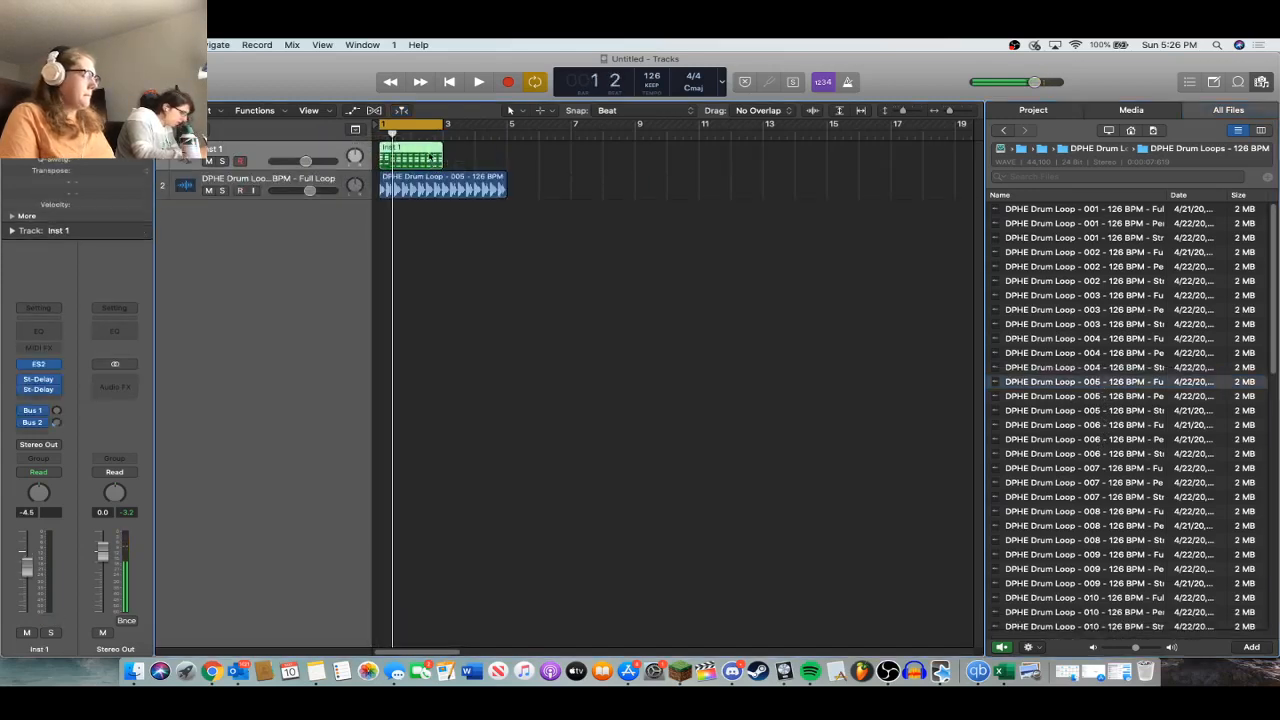
Duplicate the Inst 1 region at bar 3 and extend the cycle range to bar 5.
{"action": "left_click", "coordinate": [443, 131]}
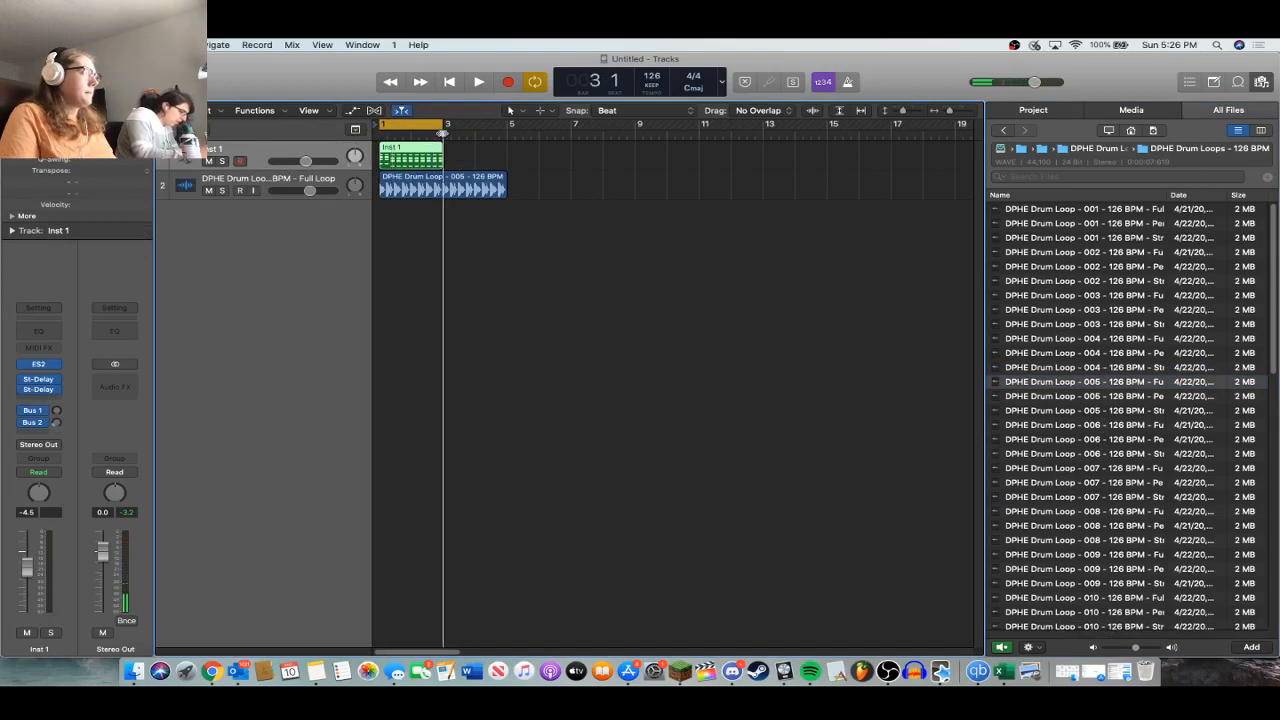
{"action": "key", "text": "super+v"}
{"action": "left_click_drag", "start_coordinate": [443, 126], "coordinate": [508, 116]}
Lower the drum loop track's volume to balance it against the chords while the loop plays.
{"action": "key", "text": "space"}
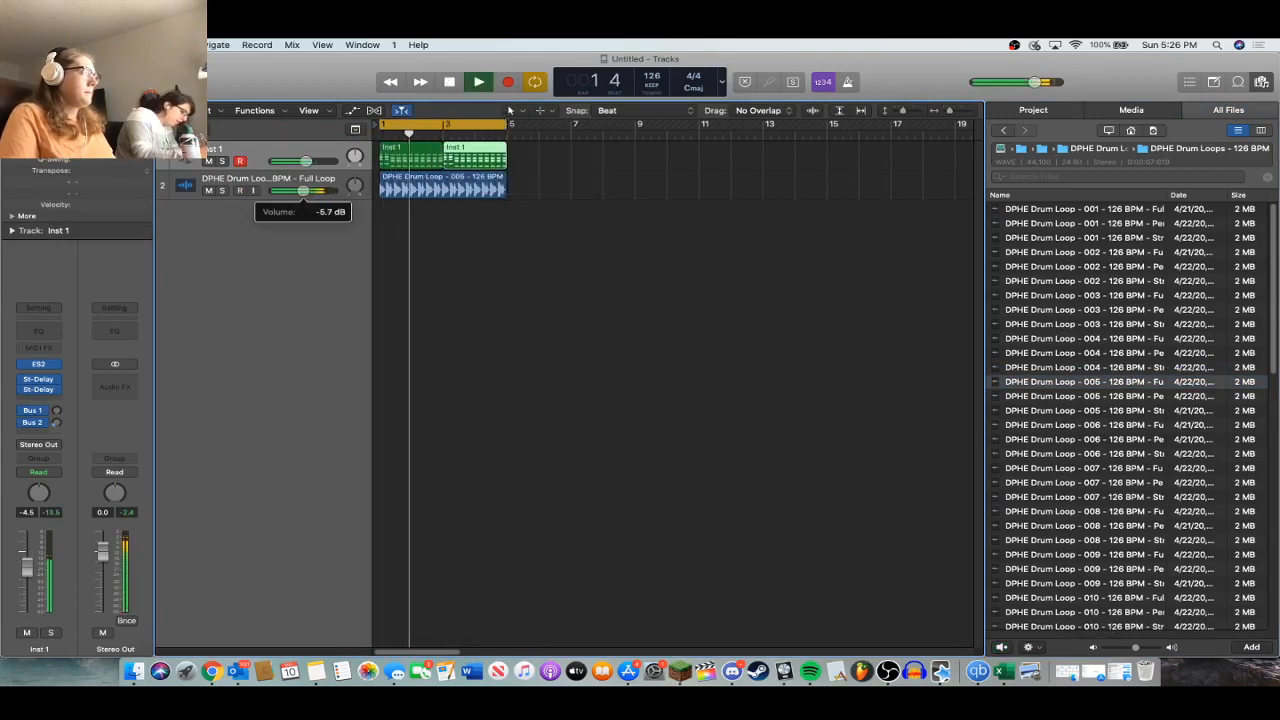
{"action": "left_click_drag", "start_coordinate": [303, 190], "coordinate": [290, 193]}
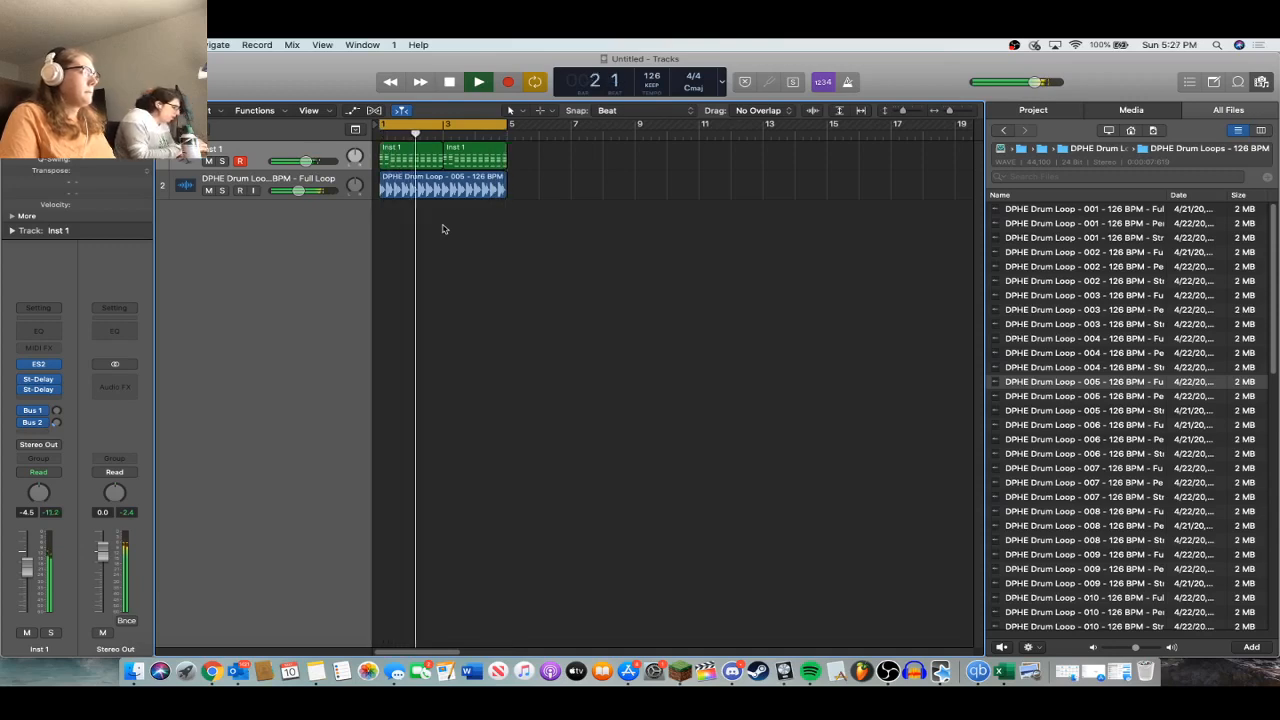
{"action": "key", "text": "space"}
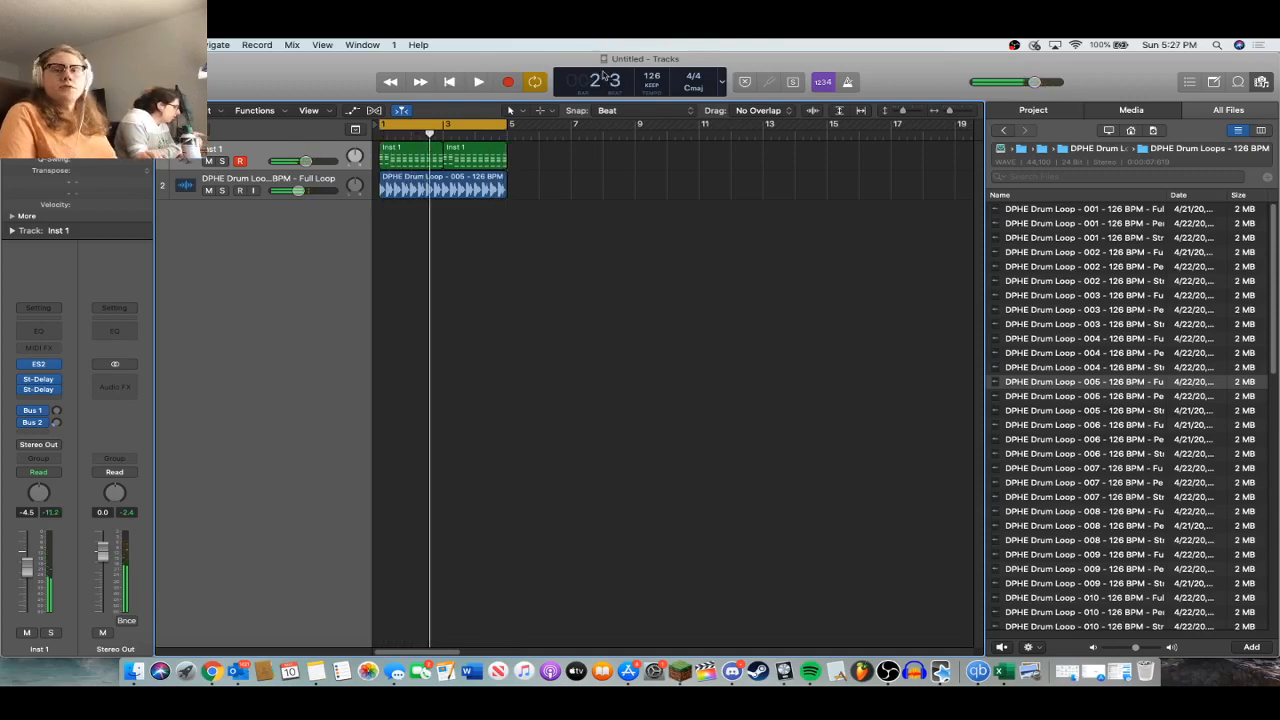